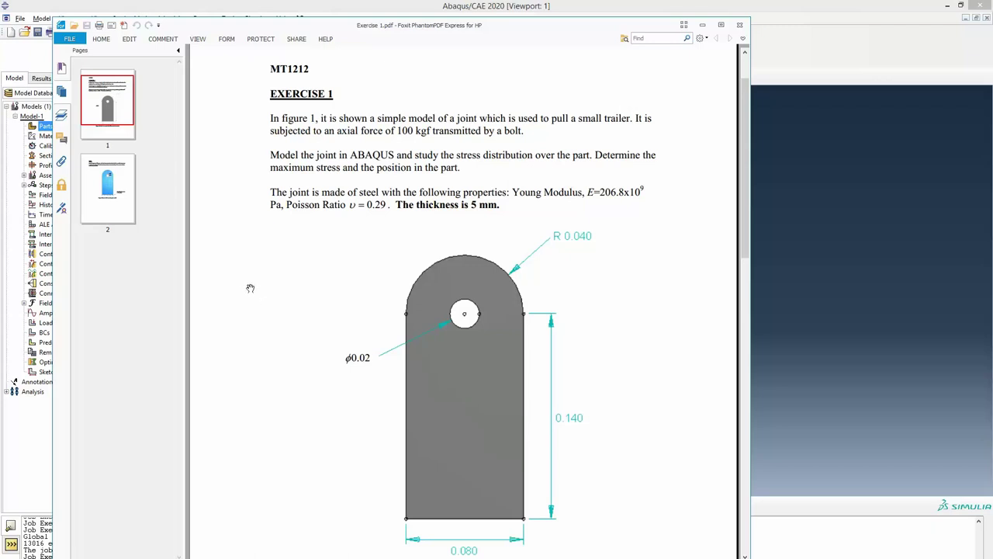
# - Read the Exercise 1 PDF for the joint's geometry, material properties, thickness, partitioning hint, load and boundary conditions
pyautogui.scroll(-1, 260, 280)
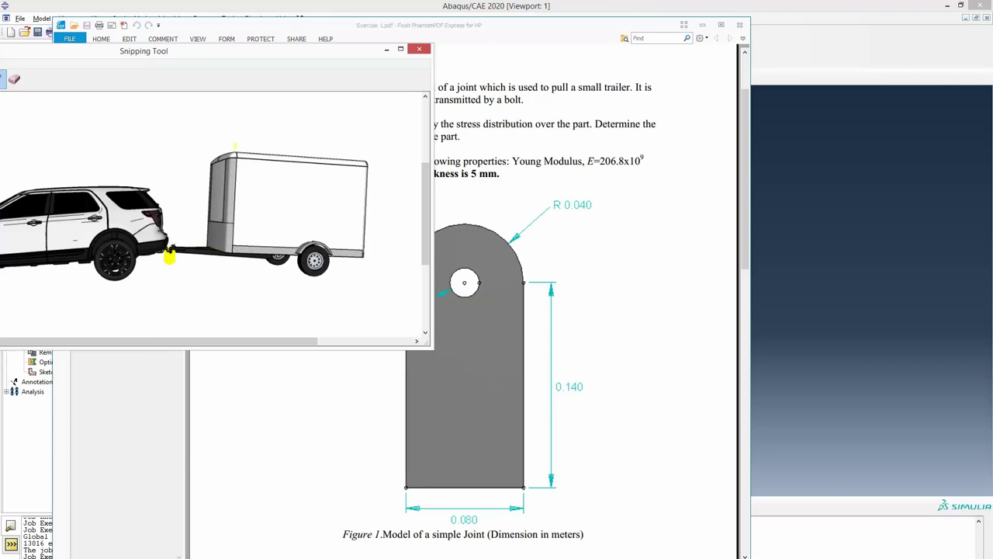
pyautogui.click(419, 48)
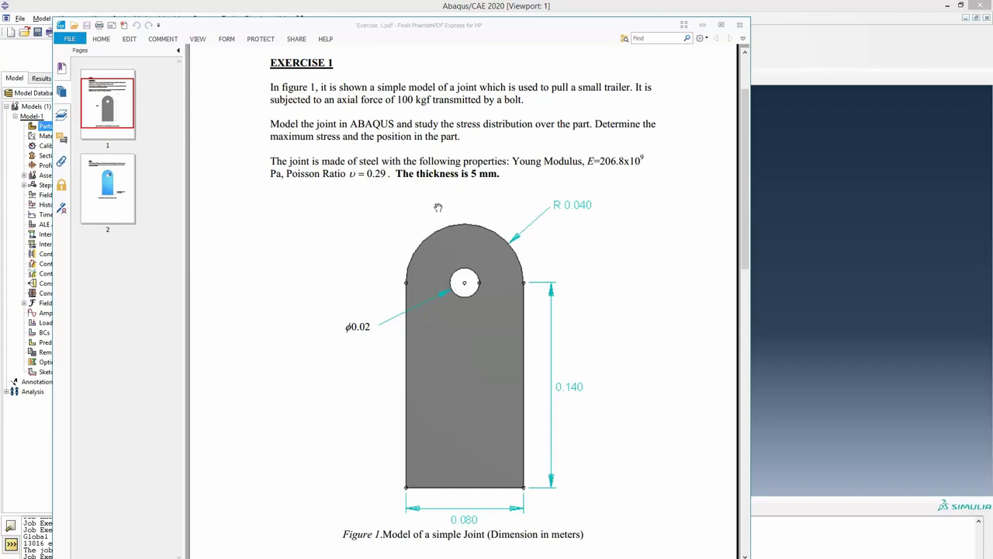
pyautogui.click(599, 292)
pyautogui.scroll(-10, 548, 337)
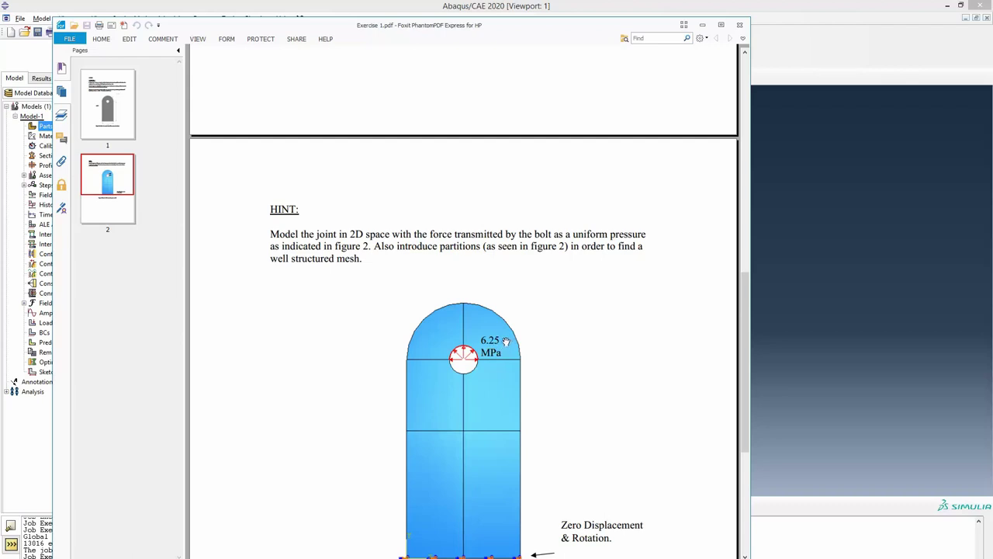
pyautogui.scroll(6, 501, 335)
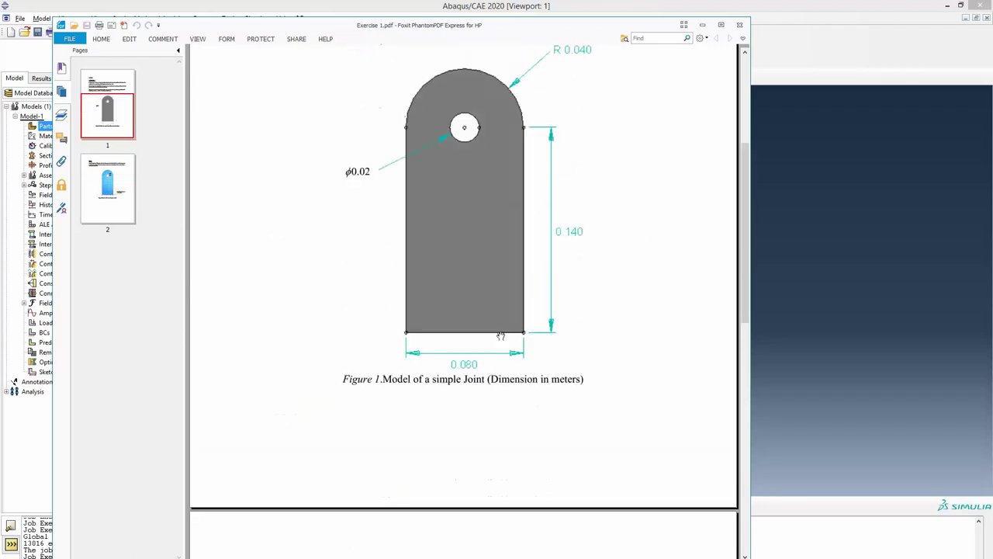
pyautogui.scroll(3, 501, 335)
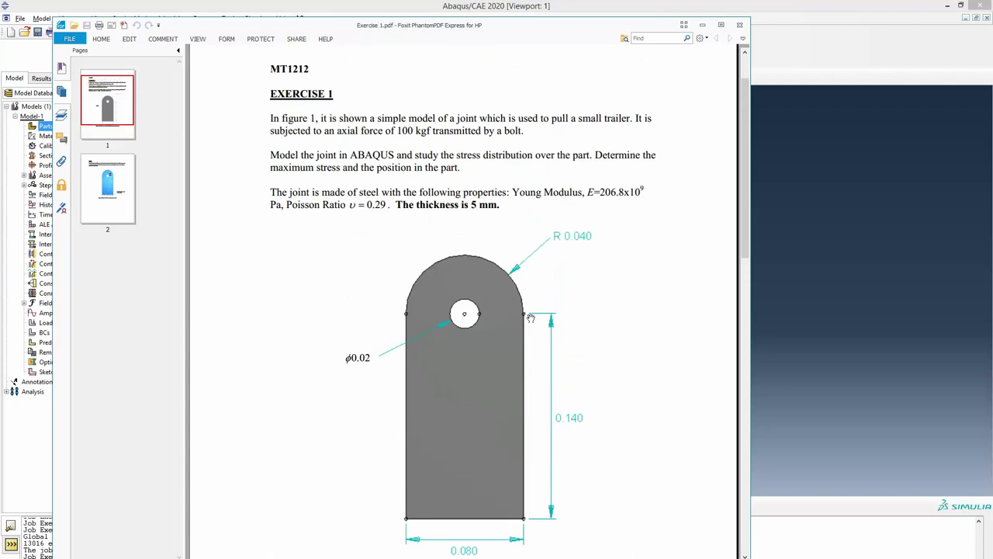
pyautogui.scroll(-1, 534, 326)
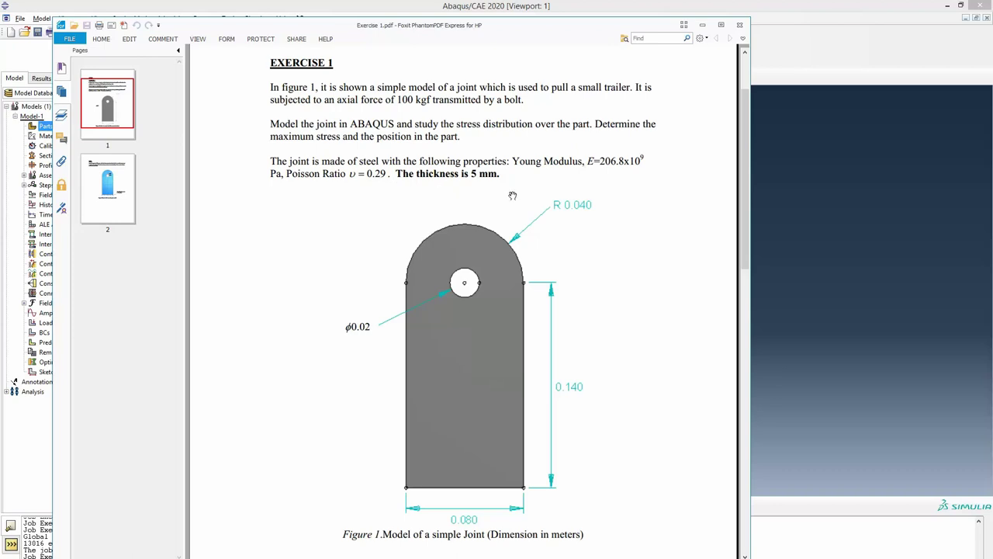
pyautogui.scroll(-10, 499, 205)
pyautogui.scroll(-1, 499, 248)
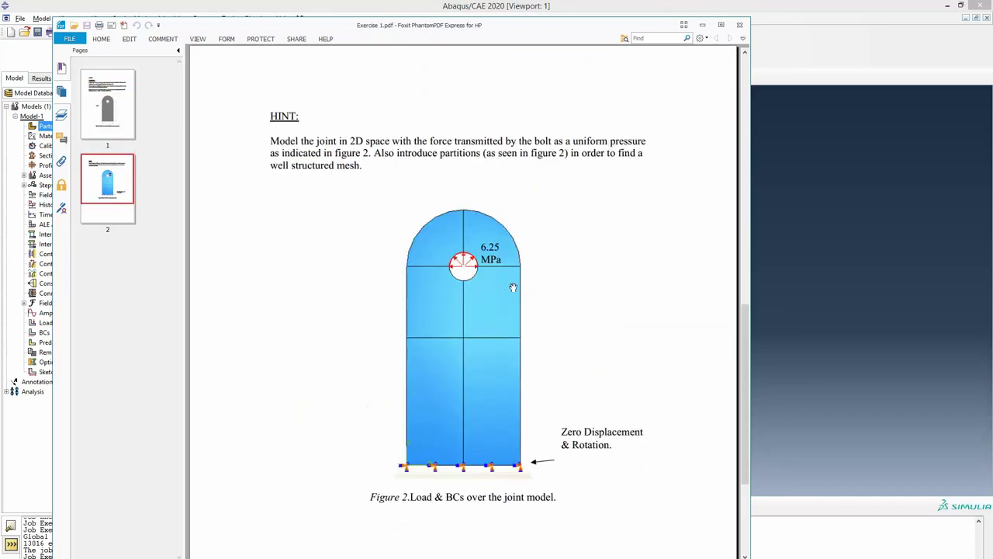
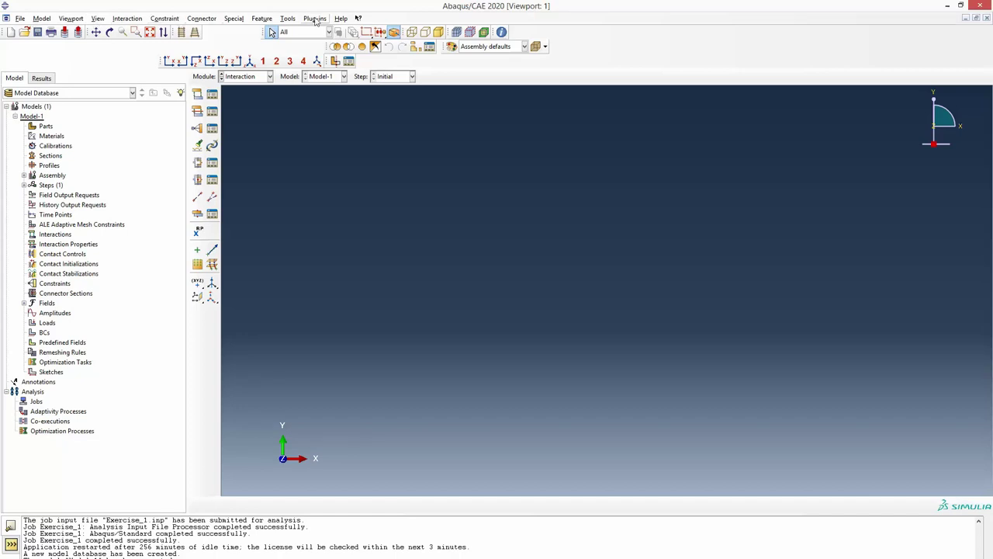
pyautogui.click(269, 76)
pyautogui.click(247, 105)
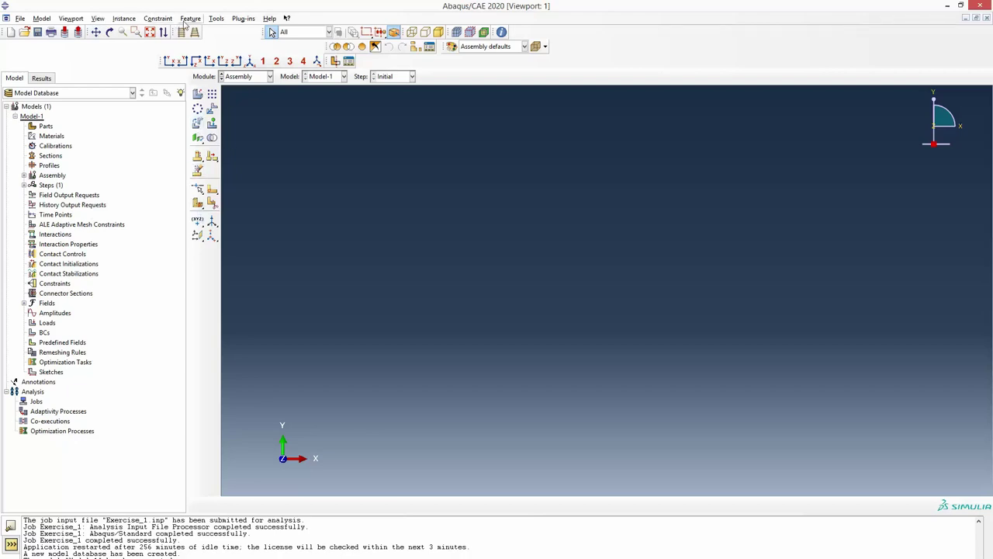
pyautogui.click(268, 76)
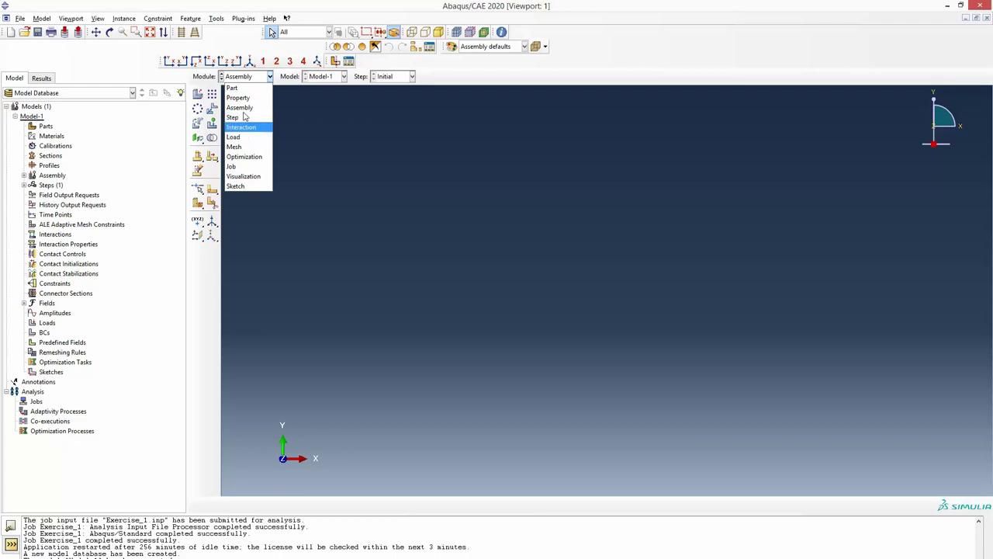
pyautogui.click(249, 136)
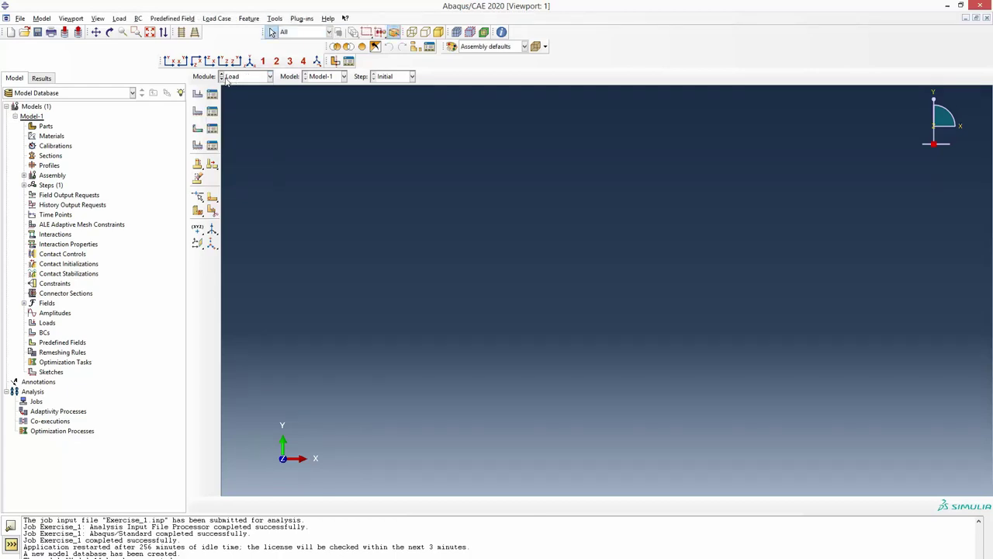
pyautogui.doubleClick(47, 322)
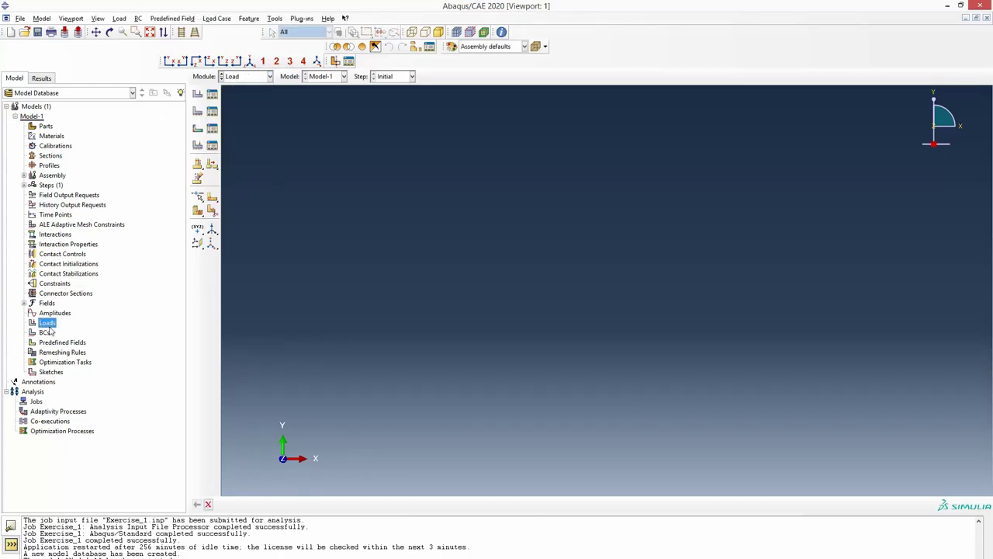
# - Switch to the Part module and select the Parts container of Model-1
pyautogui.click(270, 77)
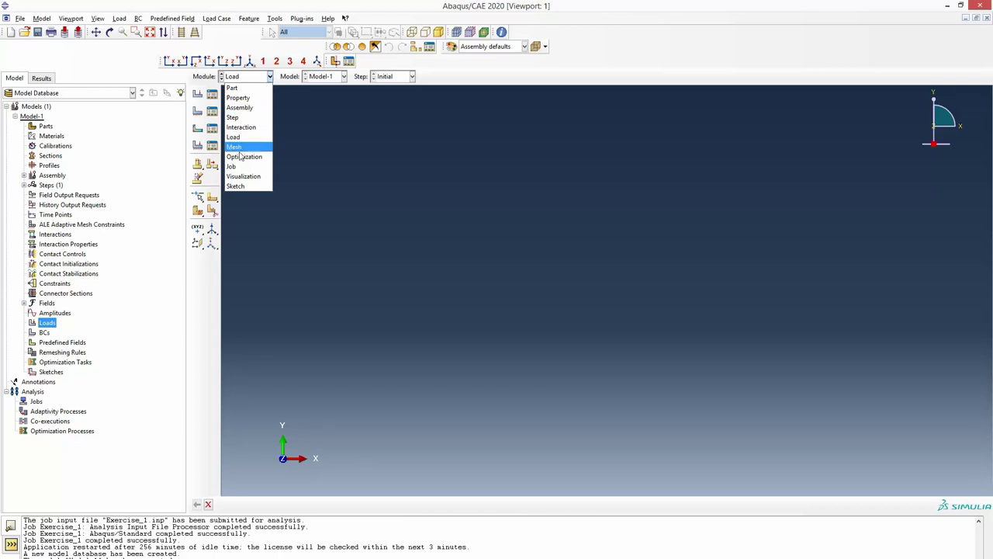
pyautogui.click(233, 88)
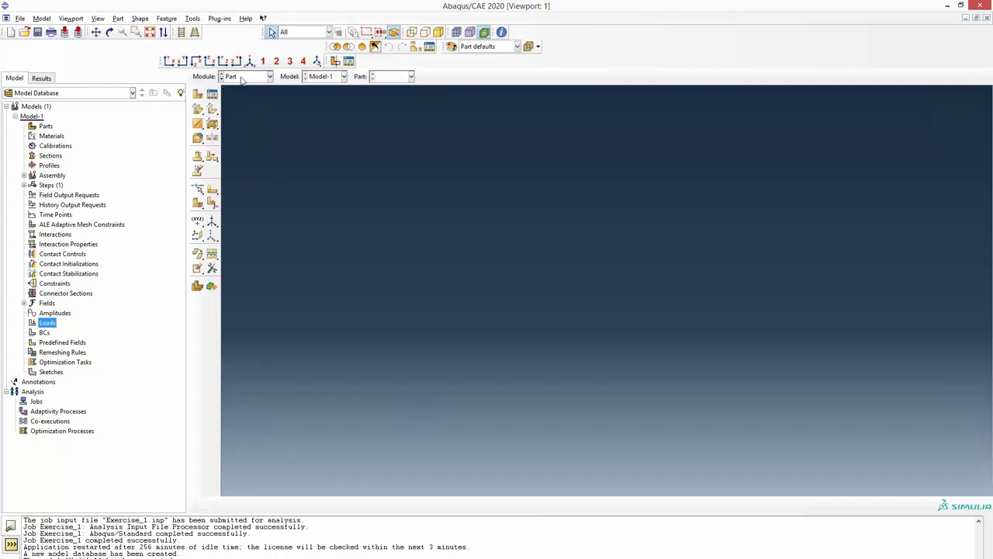
pyautogui.click(45, 127)
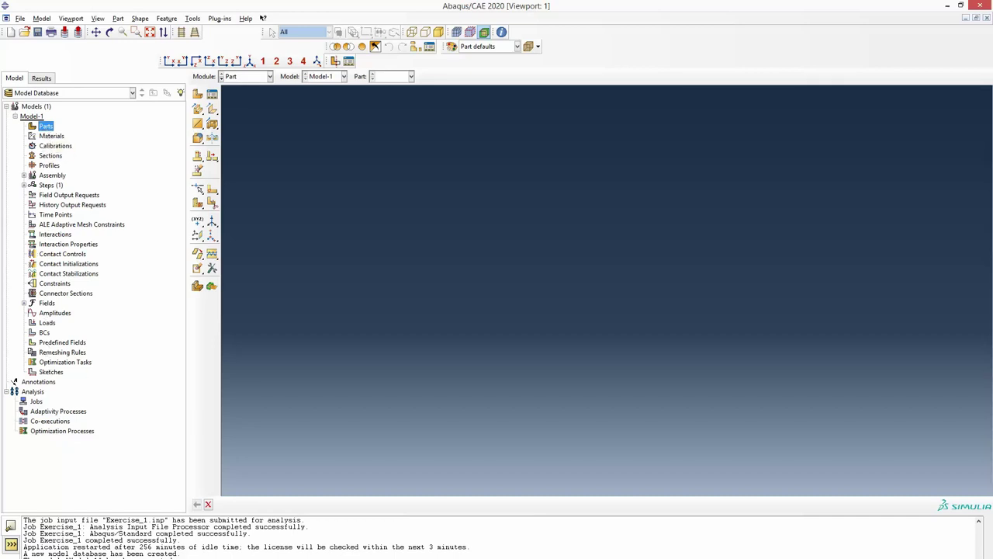
# - Switch to the Exercise 1 PDF and review the joint dimensions in Figure 1
pyautogui.hotkey('alt', 'Tab')
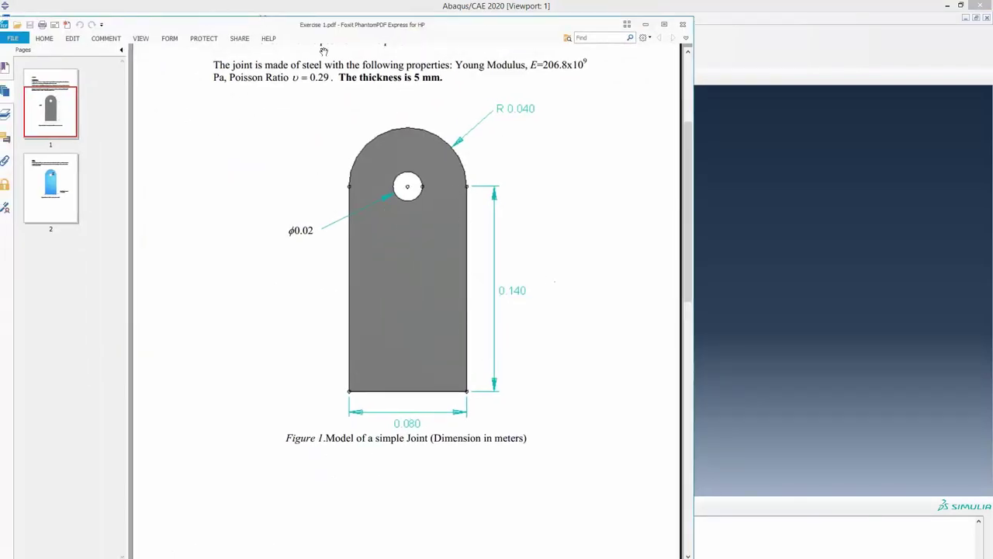
pyautogui.scroll(2, 576, 269)
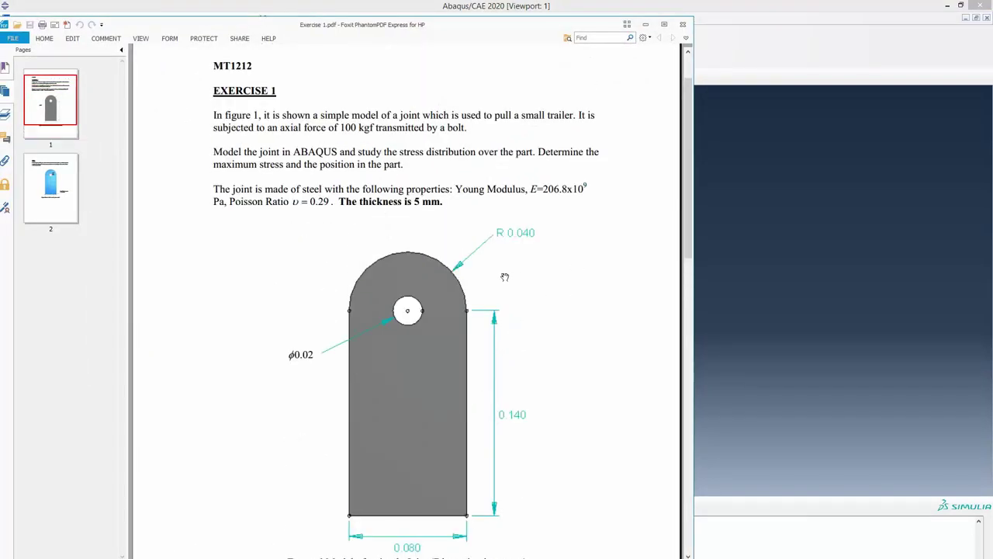
pyautogui.scroll(-1, 475, 295)
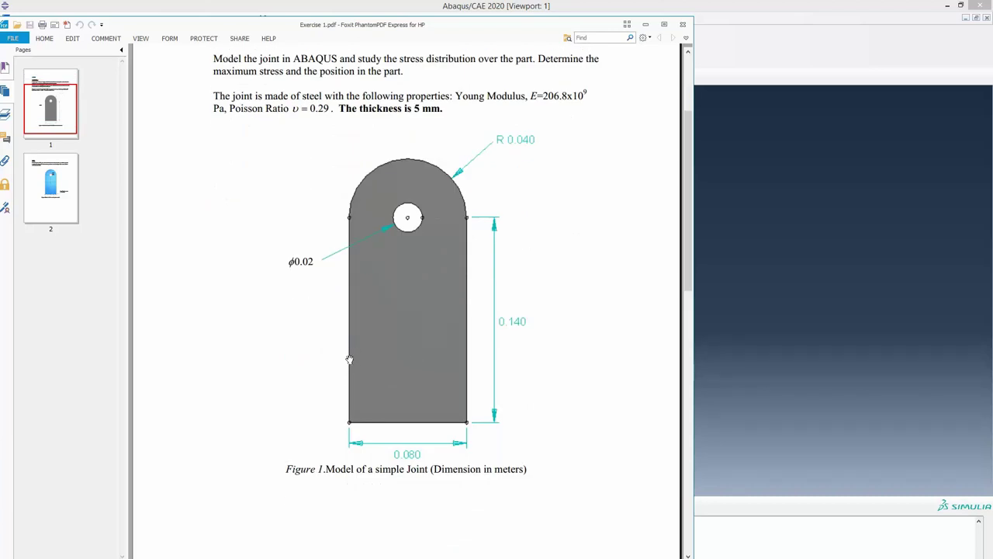
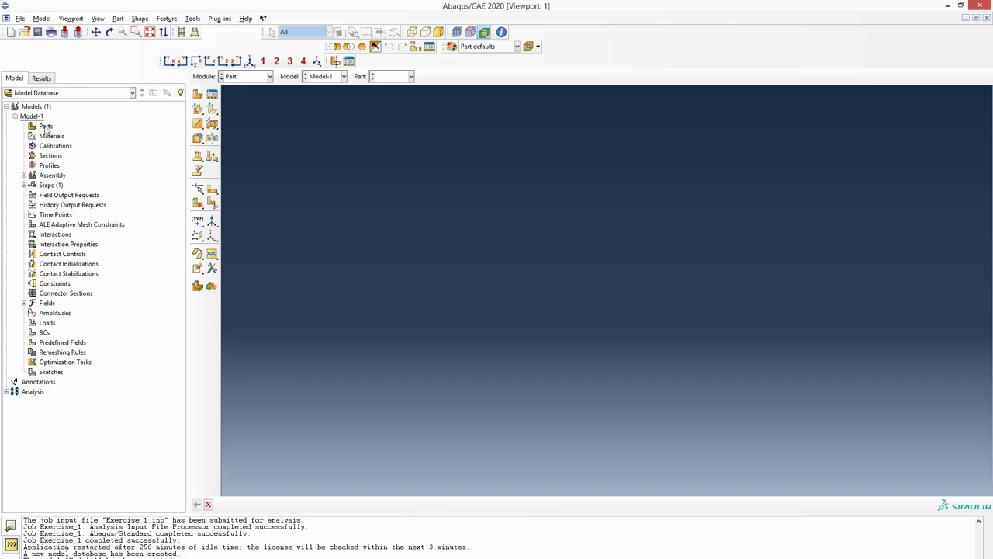
# - Create Part-1 as a 2D planar deformable shell with an approximate size of 1 and open its sketch
pyautogui.doubleClick(45, 127)
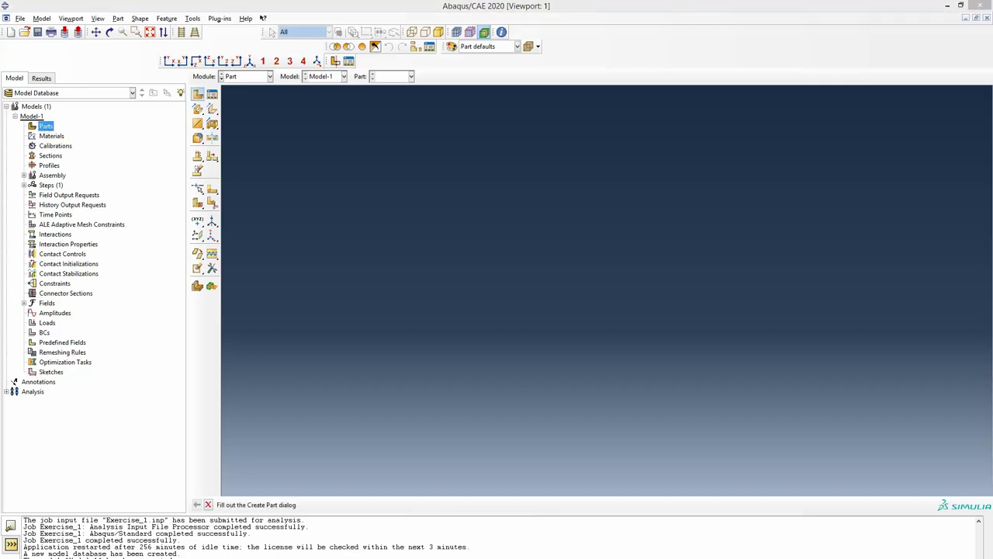
pyautogui.moveTo(349, 158); pyautogui.dragTo(461, 158)
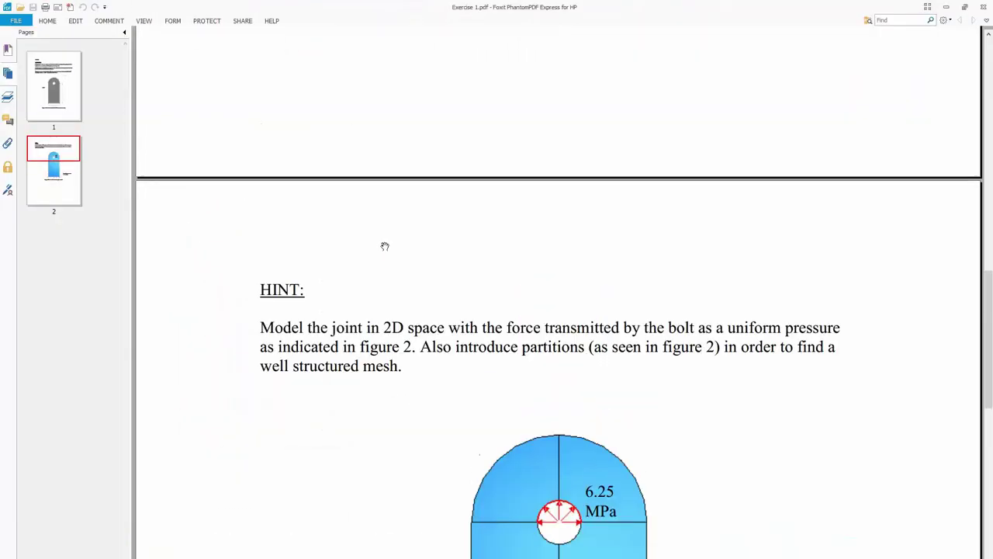
pyautogui.scroll(8, 385, 246)
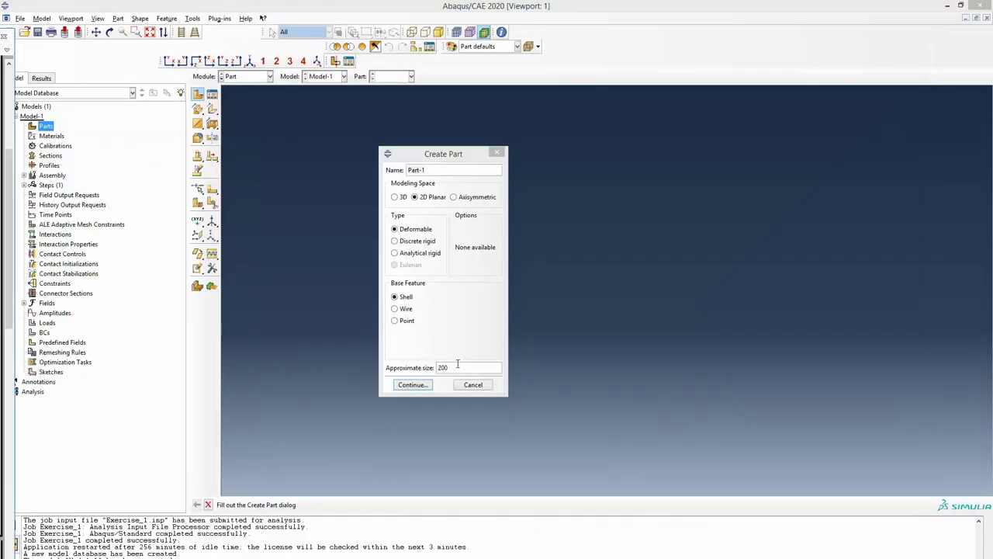
pyautogui.doubleClick(458, 365)
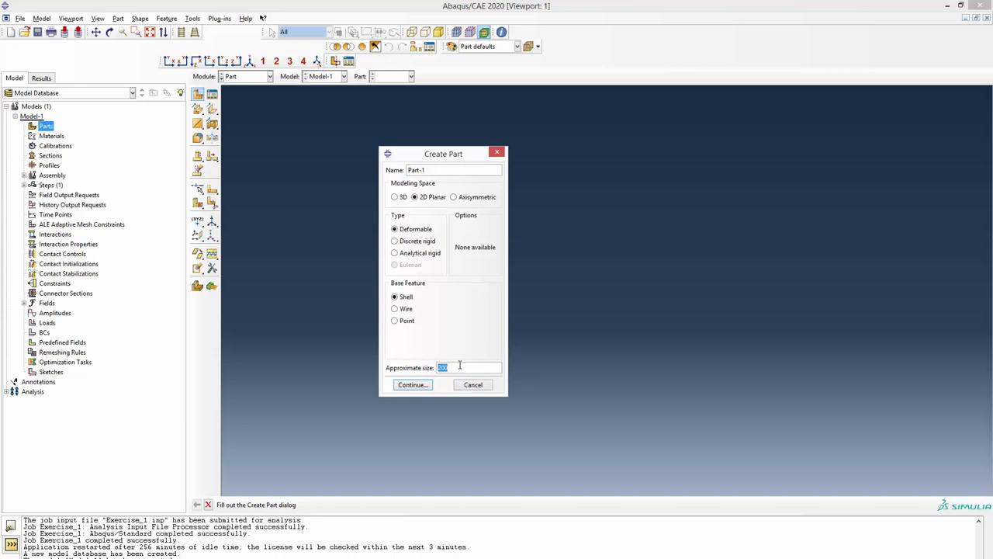
pyautogui.write('1')
pyautogui.click(413, 385)
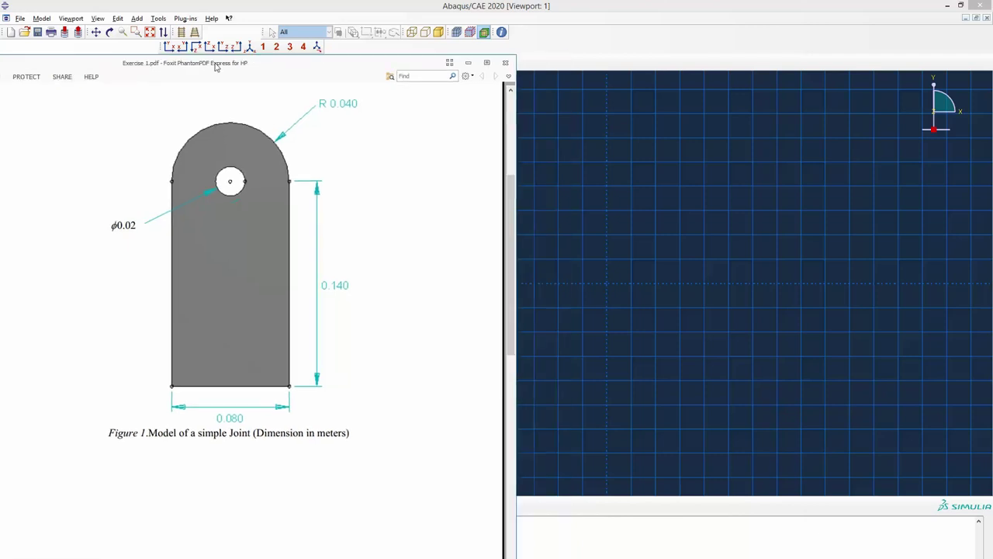
# - Sketch a rectangle about 0.08 wide and 0.11 high with its lower-left corner at the origin
pyautogui.click(212, 94)
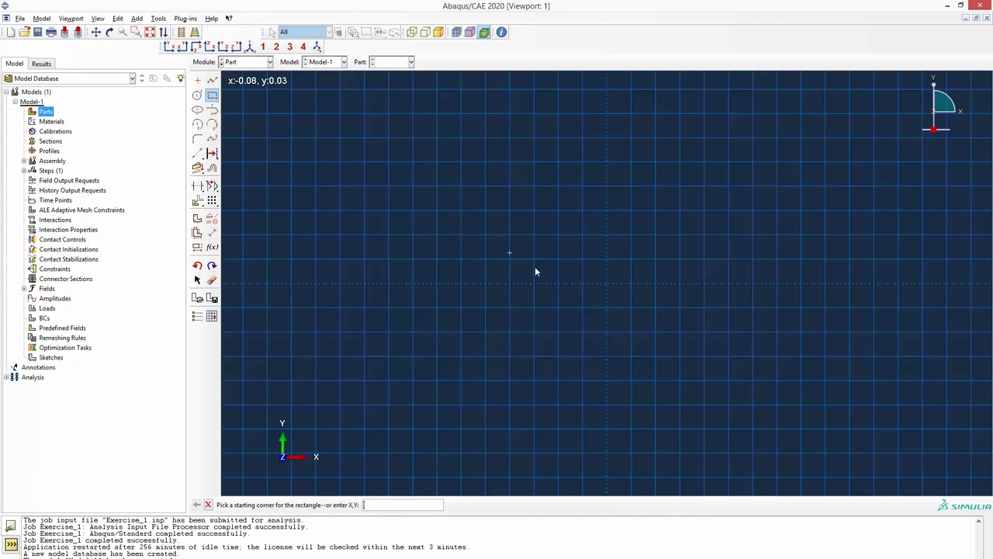
pyautogui.click(607, 283)
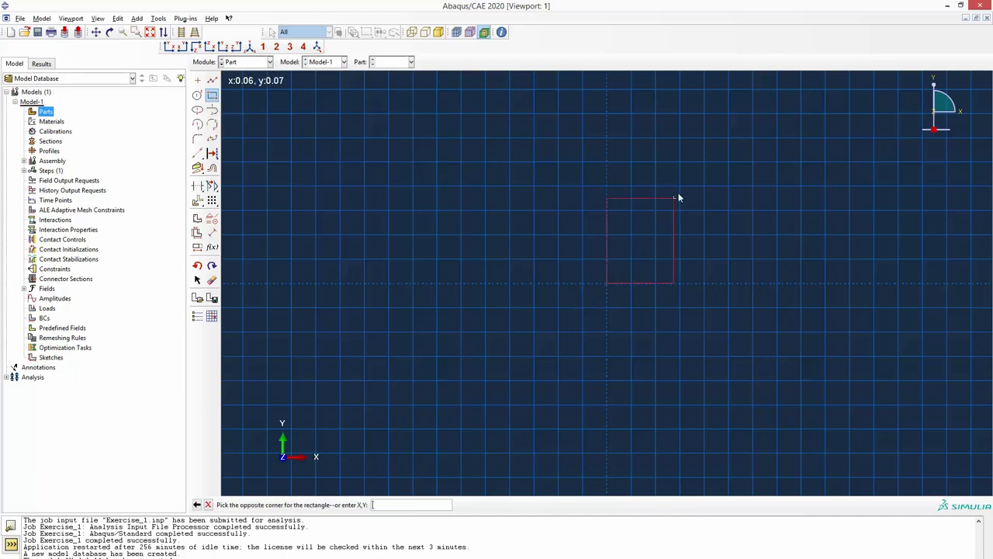
pyautogui.click(705, 151)
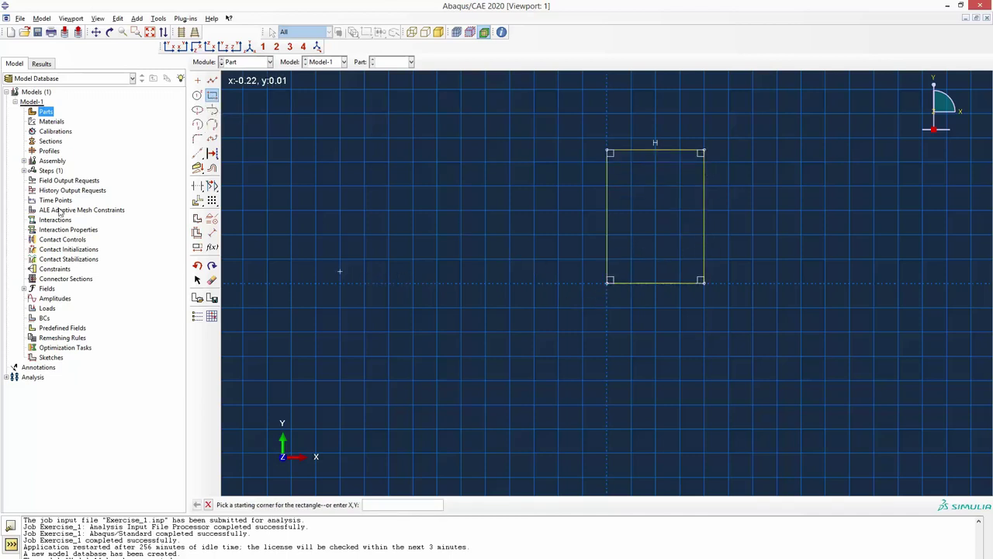
# - Check the joint drawing in the PDF and dimension the rectangle's bottom edge as 0.08
pyautogui.hotkey('alt', 'Tab')
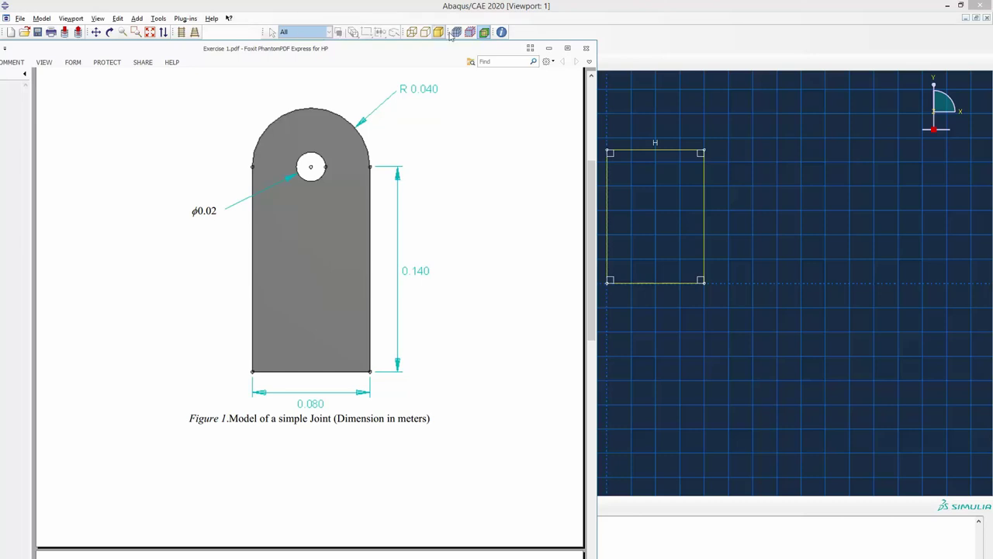
pyautogui.click(419, 38)
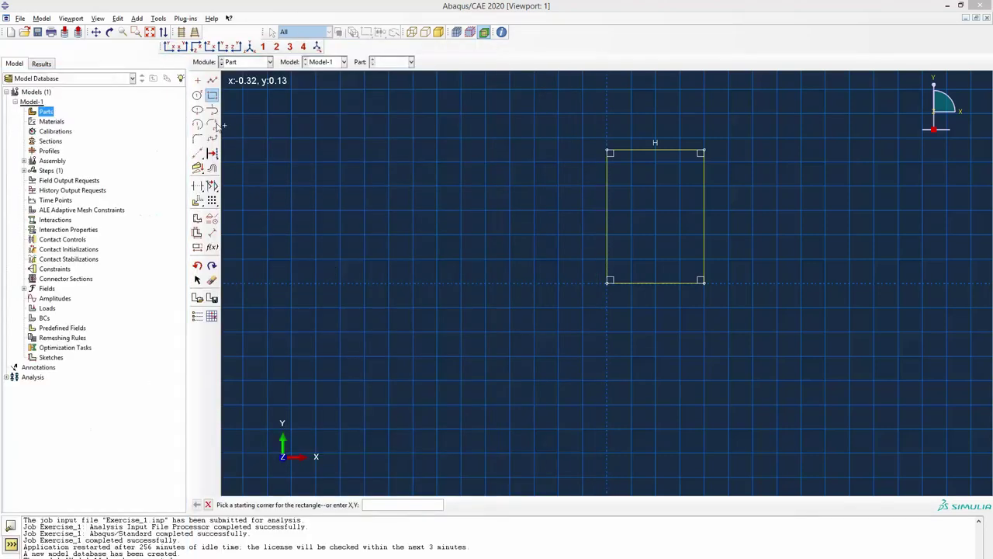
pyautogui.click(213, 237)
pyautogui.click(638, 284)
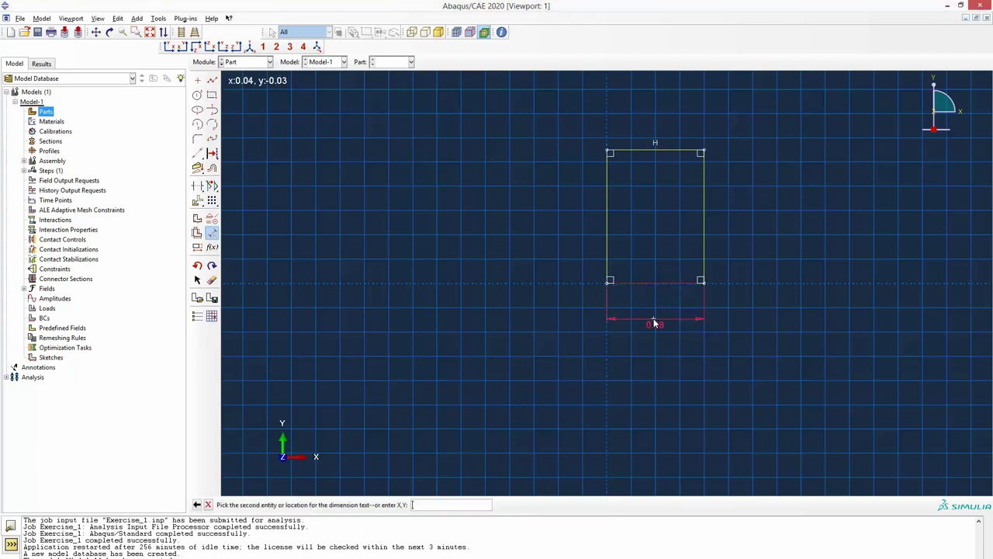
pyautogui.click(655, 322)
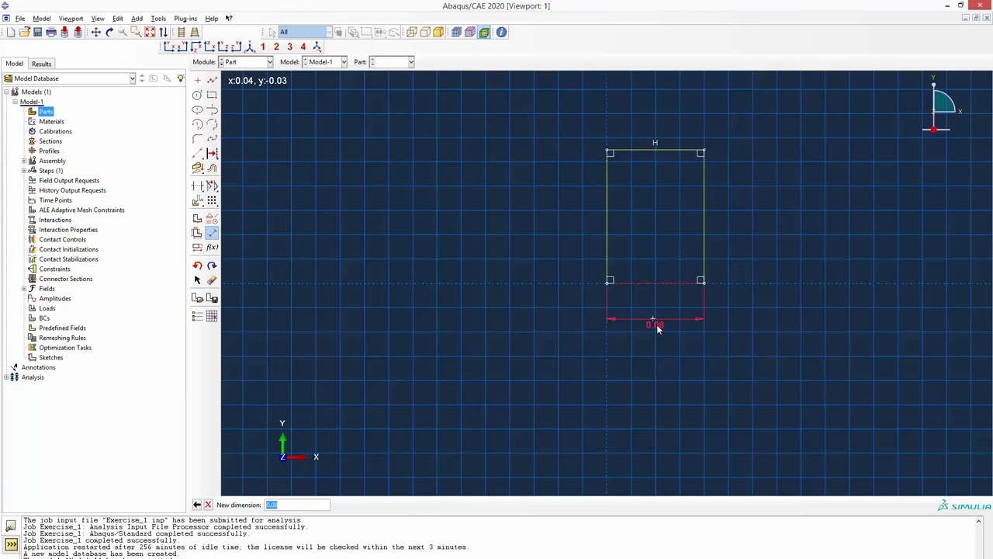
pyautogui.write('0.08')
pyautogui.press('Return')
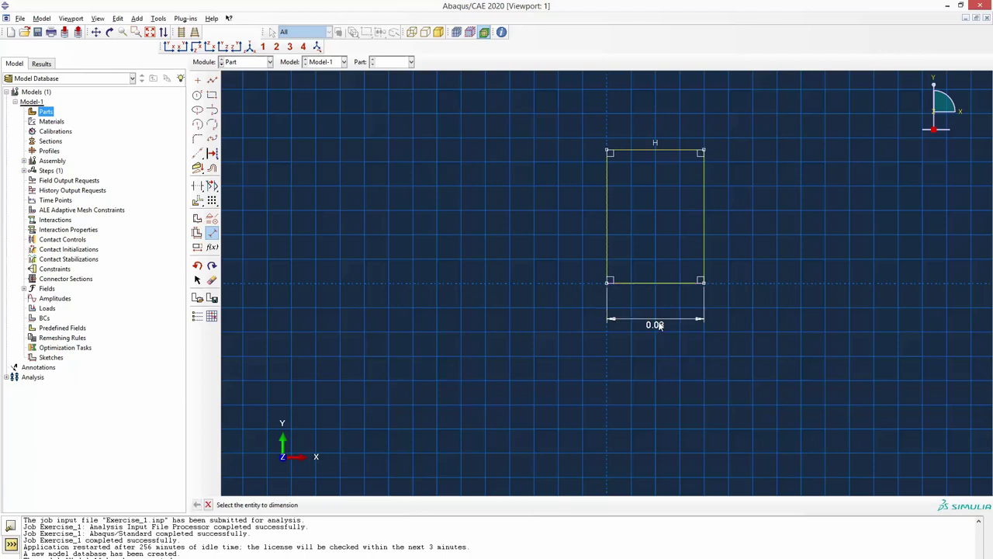
# - Dimension the rectangle's right edge and set its height to 0.14
pyautogui.click(704, 228)
pyautogui.click(741, 225)
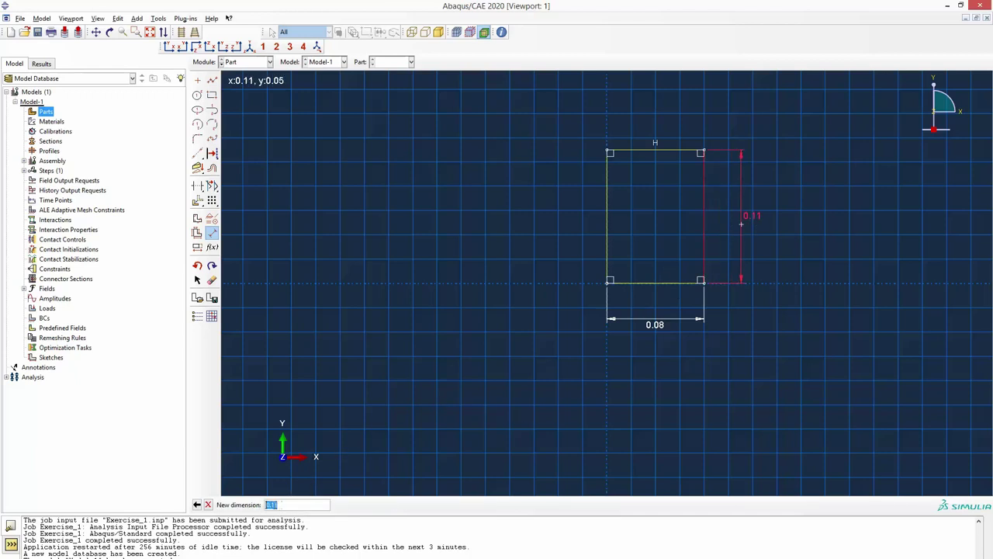
pyautogui.click(282, 505)
pyautogui.press('Return')
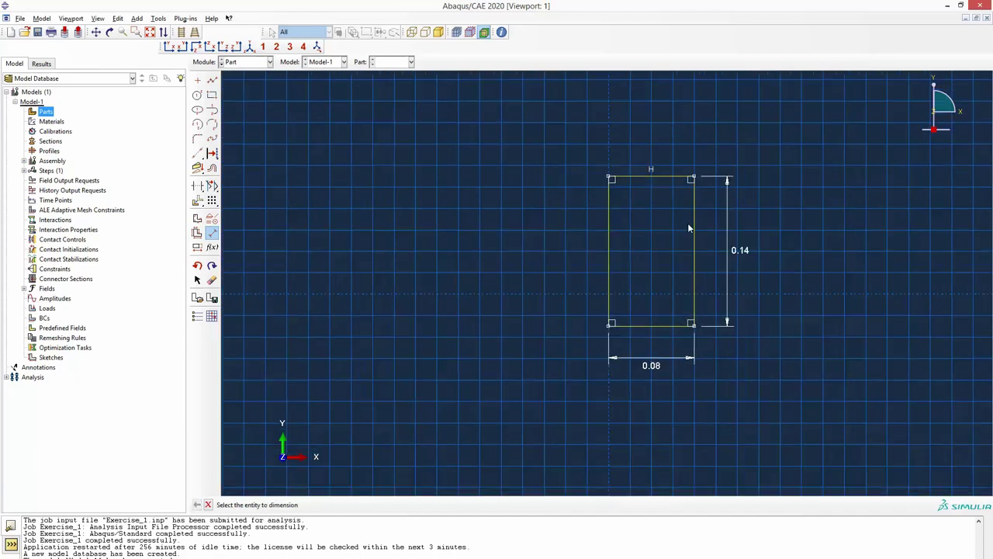
pyautogui.scroll(2, 704, 159)
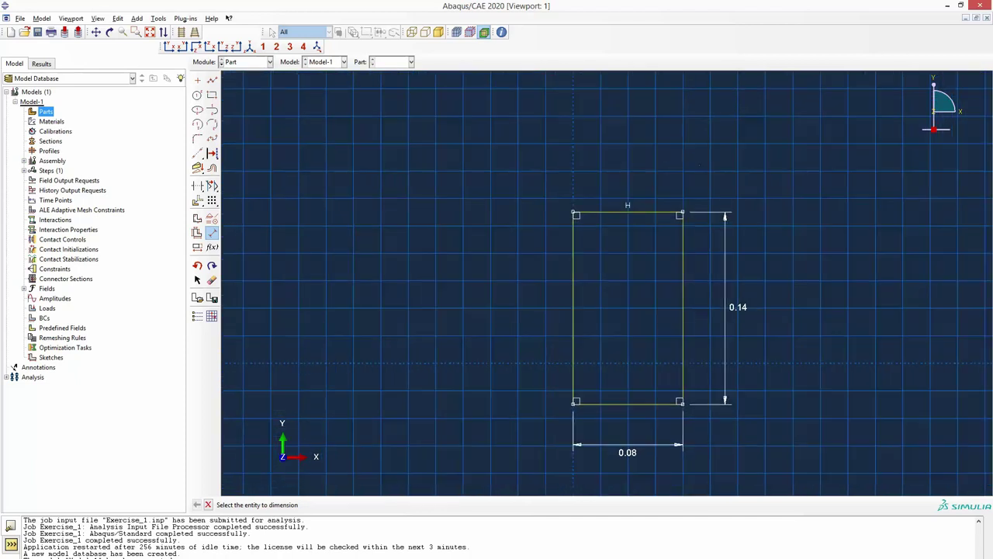
# - Check the joint drawing in the PDF and sketch a circle centred on the rectangle's top edge midpoint, passing through its top-left corner
pyautogui.hotkey('alt', 'Tab')
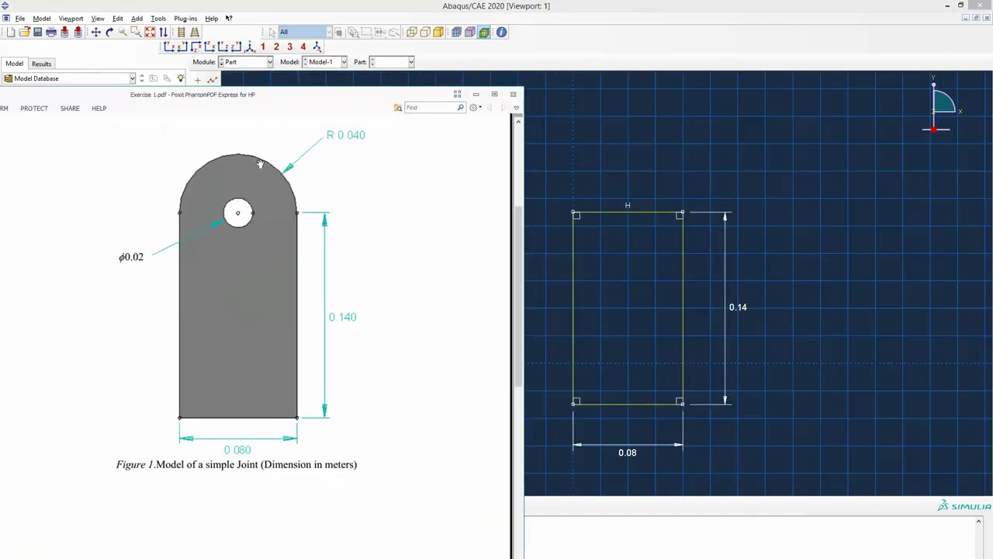
pyautogui.hotkey('alt', 'Tab')
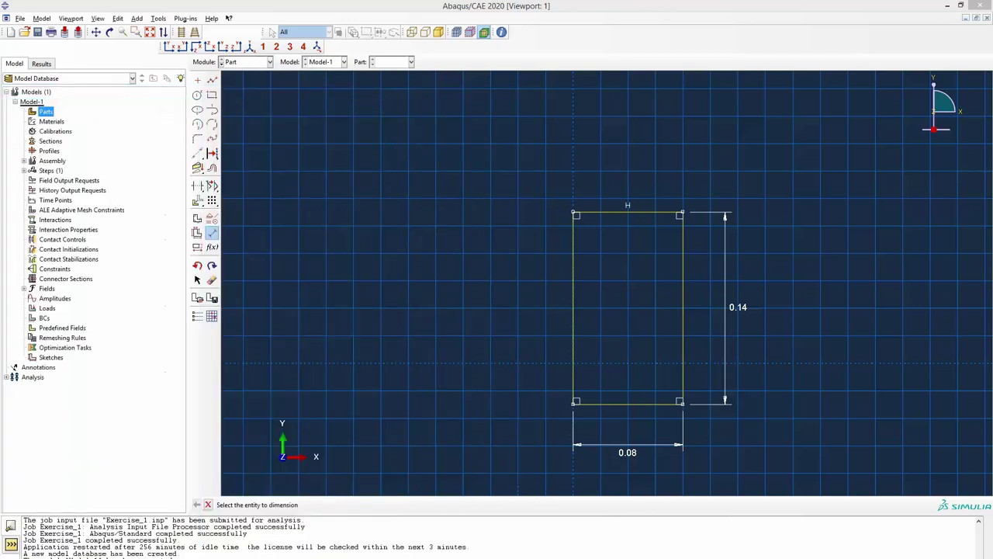
pyautogui.click(198, 94)
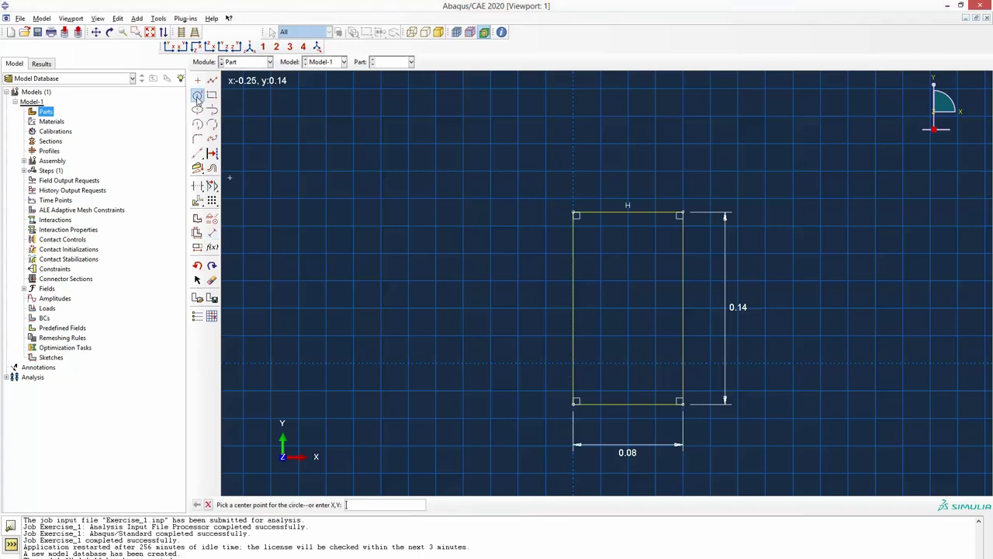
pyautogui.click(628, 214)
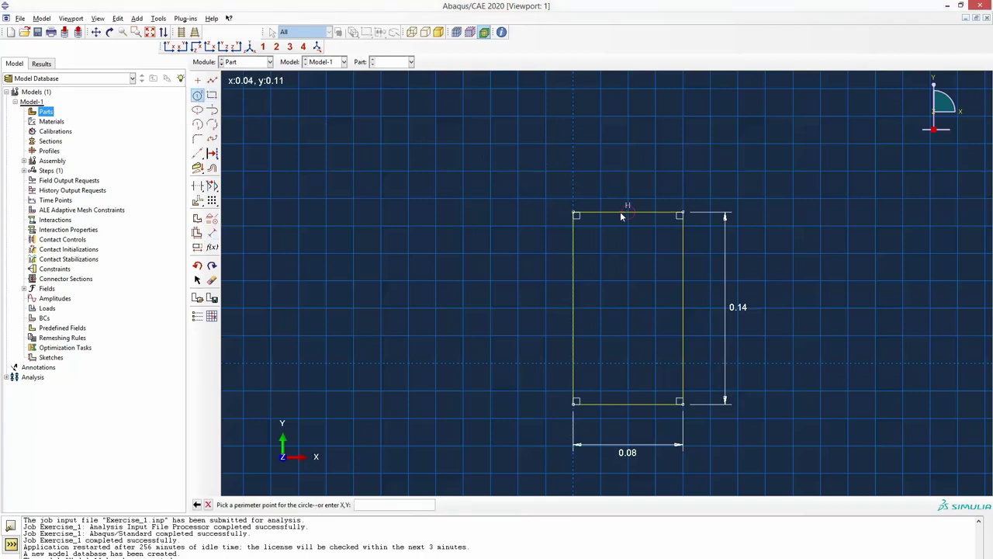
pyautogui.click(575, 215)
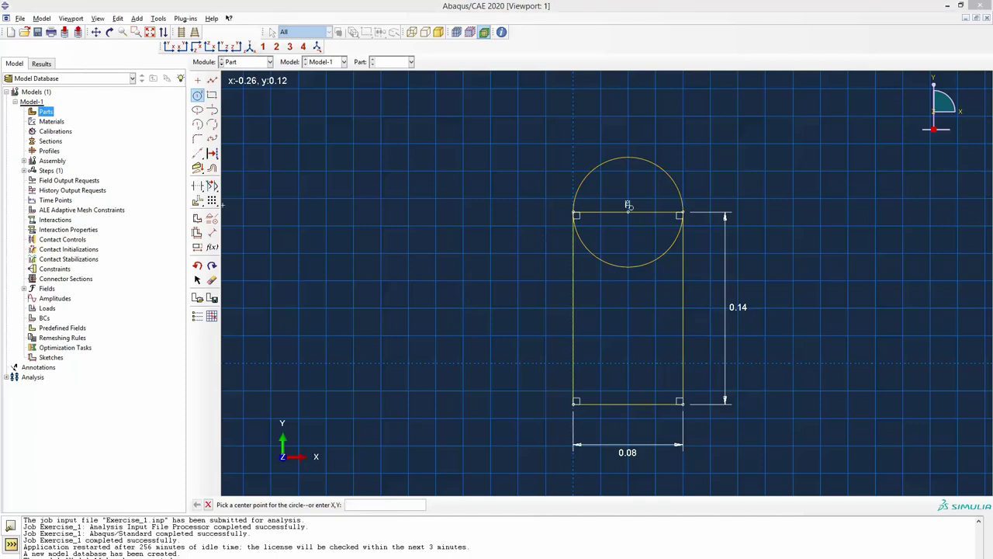
# - Check the hole size in the PDF and sketch a concentric circle of about 0.015 radius inside the large circle
pyautogui.hotkey('alt', 'Tab')
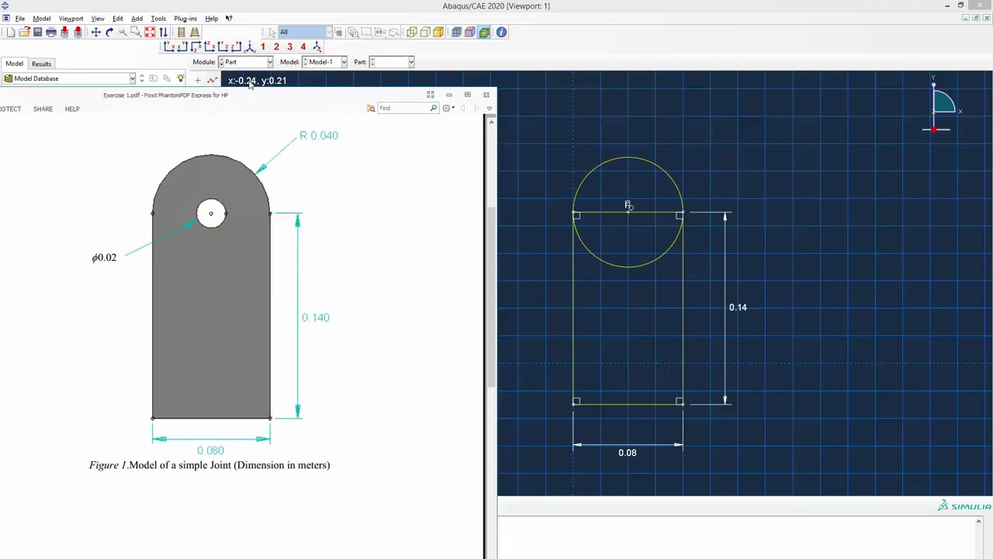
pyautogui.hotkey('alt', 'Tab')
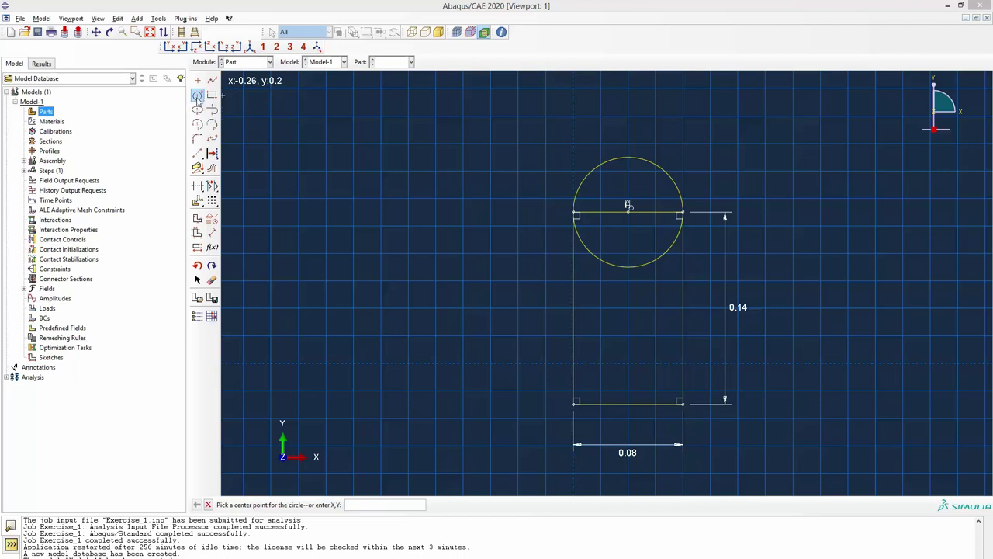
pyautogui.click(628, 209)
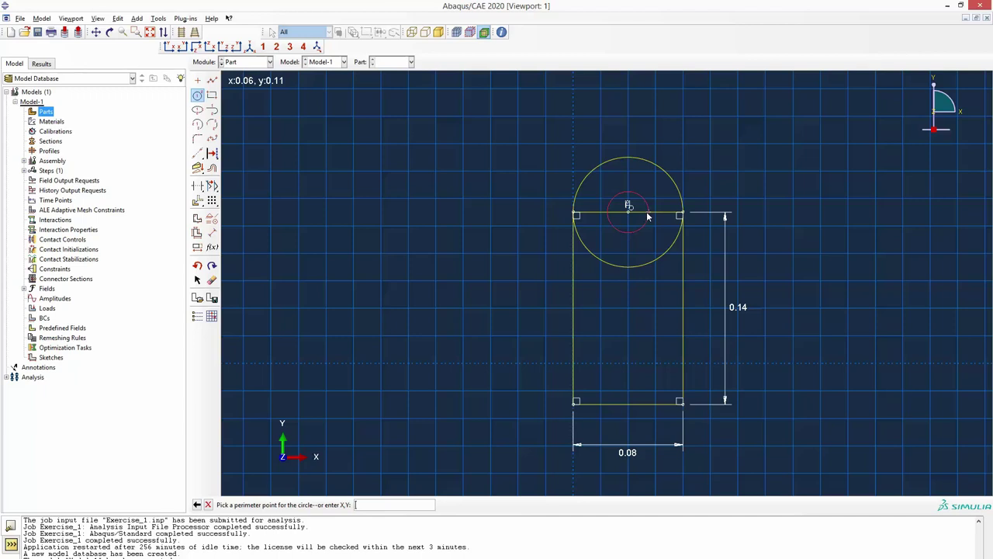
pyautogui.click(608, 220)
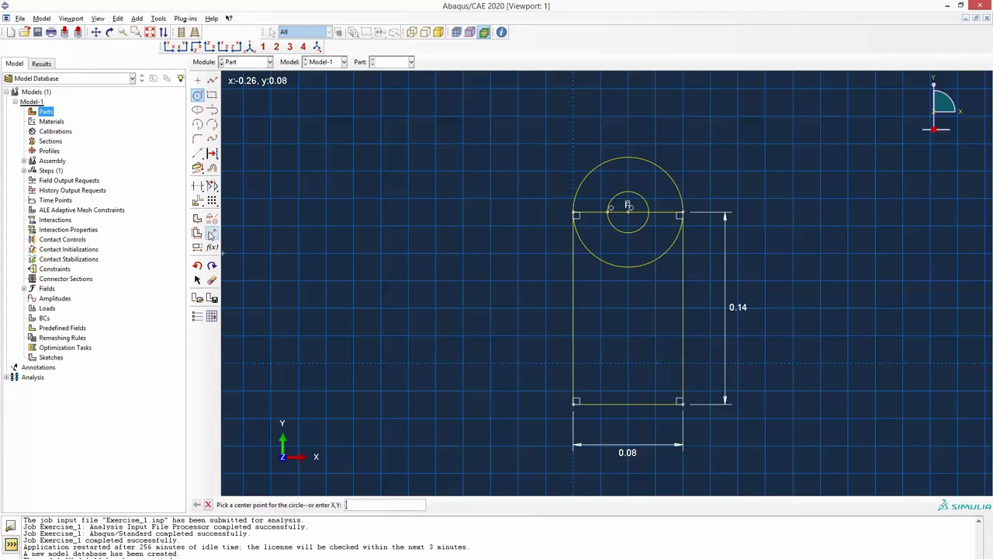
# - Dimension the small inner circle and set its radius to 0.01
pyautogui.click(212, 233)
pyautogui.click(635, 197)
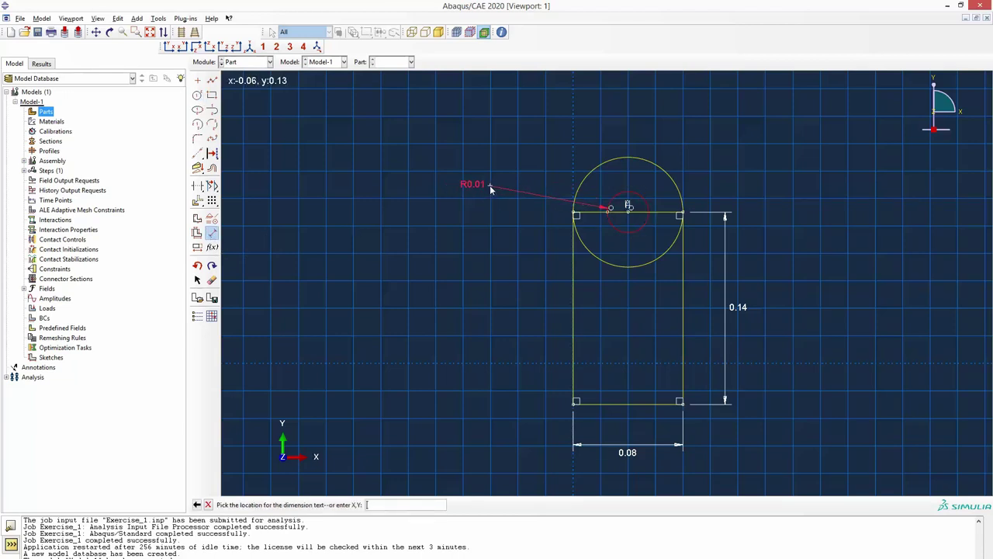
pyautogui.click(490, 185)
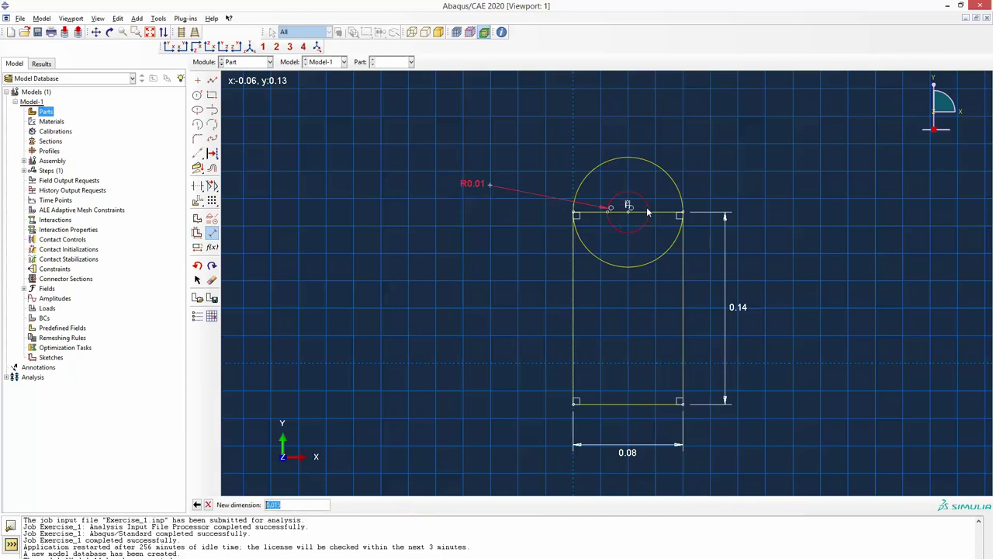
pyautogui.click(287, 505)
pyautogui.press('BackSpace')
pyautogui.press('Return')
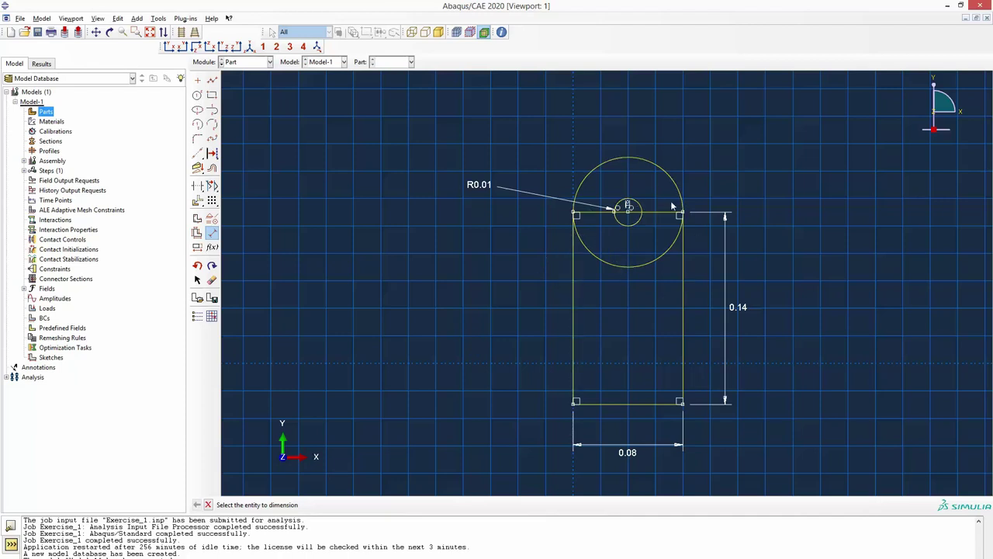
# - Trim away the large circle's lower half and the rectangle's top edge, and finish the planar shell sketch
pyautogui.scroll(-1, 674, 206)
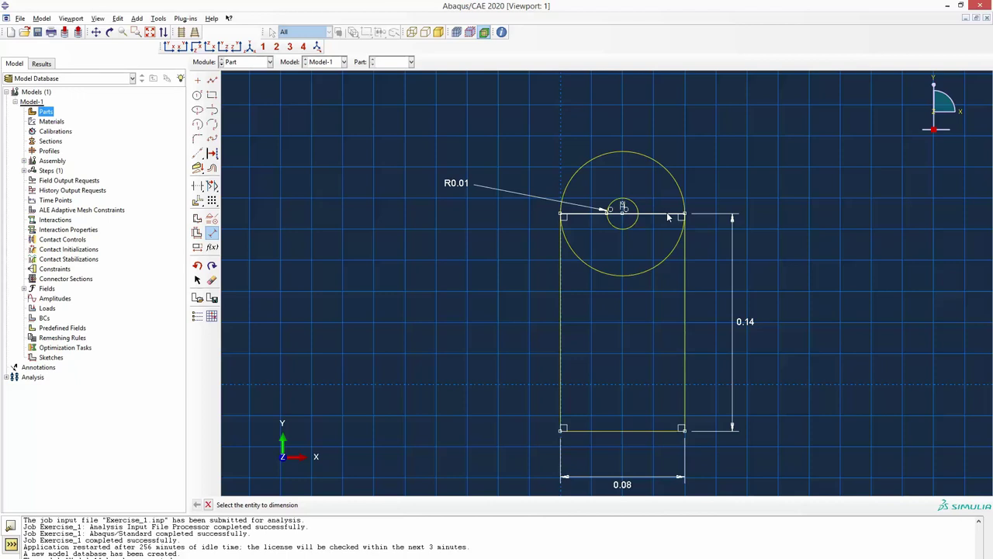
pyautogui.click(198, 188)
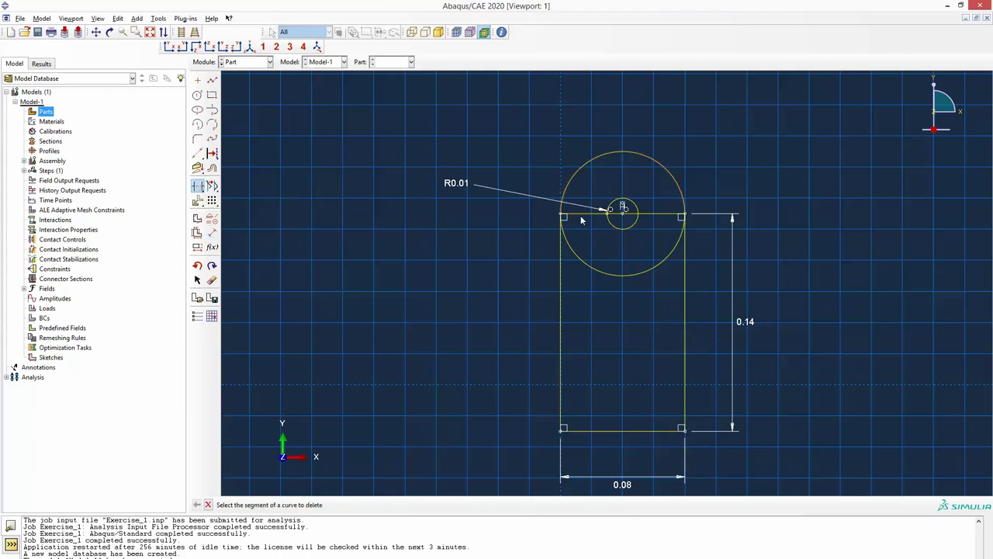
pyautogui.click(603, 275)
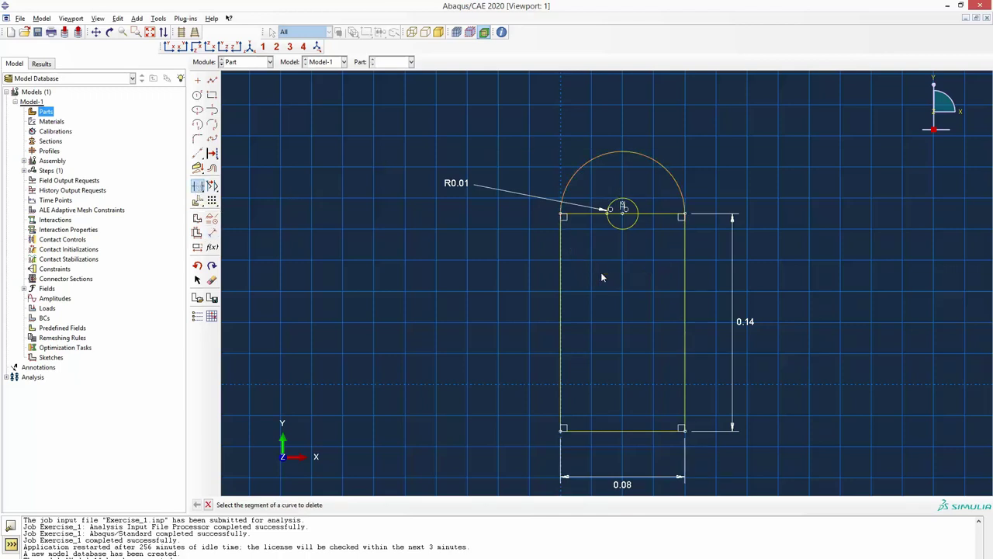
pyautogui.click(588, 219)
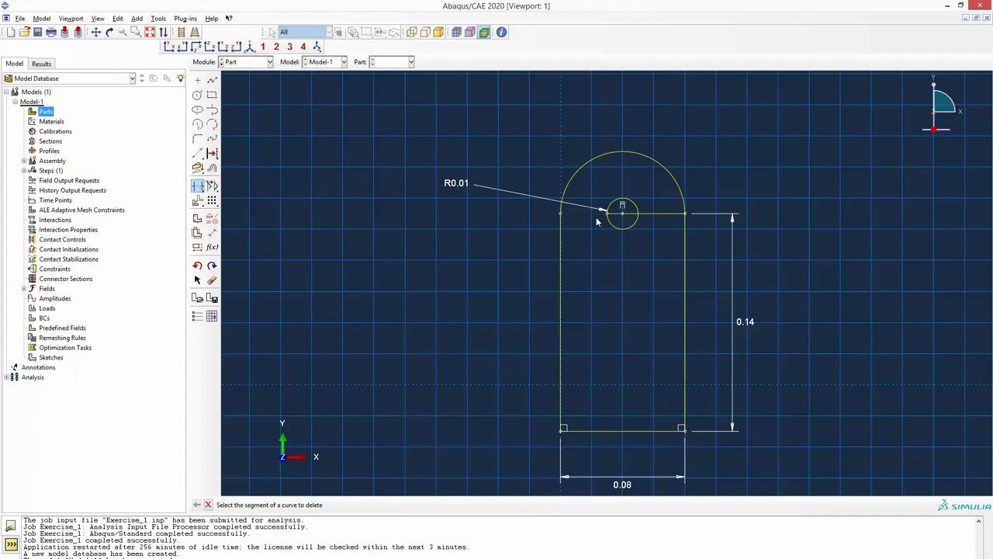
pyautogui.click(657, 217)
pyautogui.scroll(-2, 471, 232)
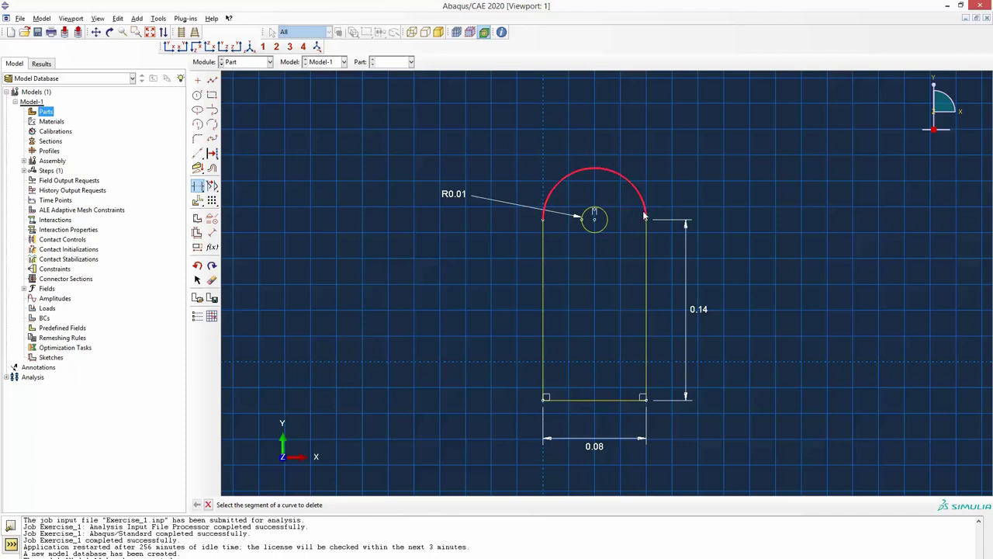
pyautogui.click(208, 505)
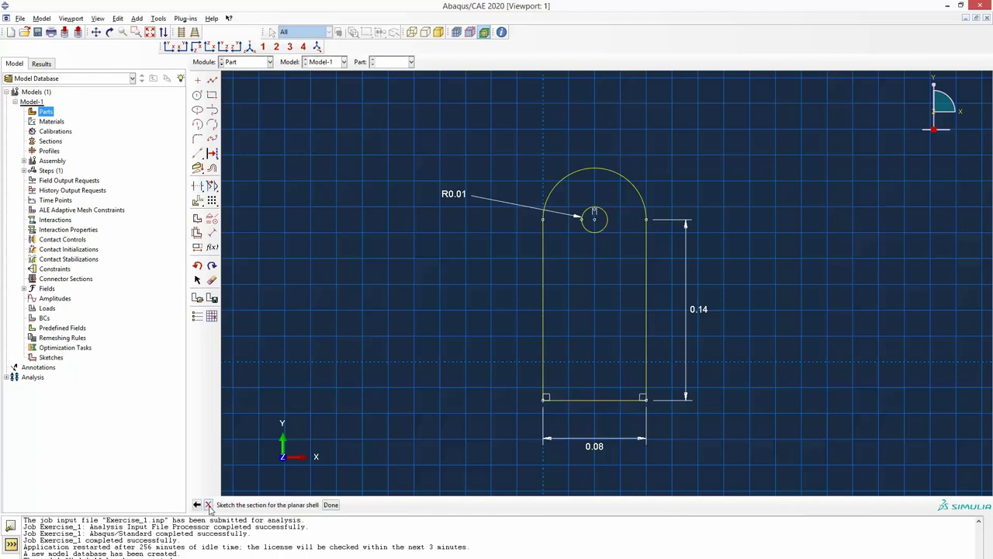
pyautogui.click(331, 505)
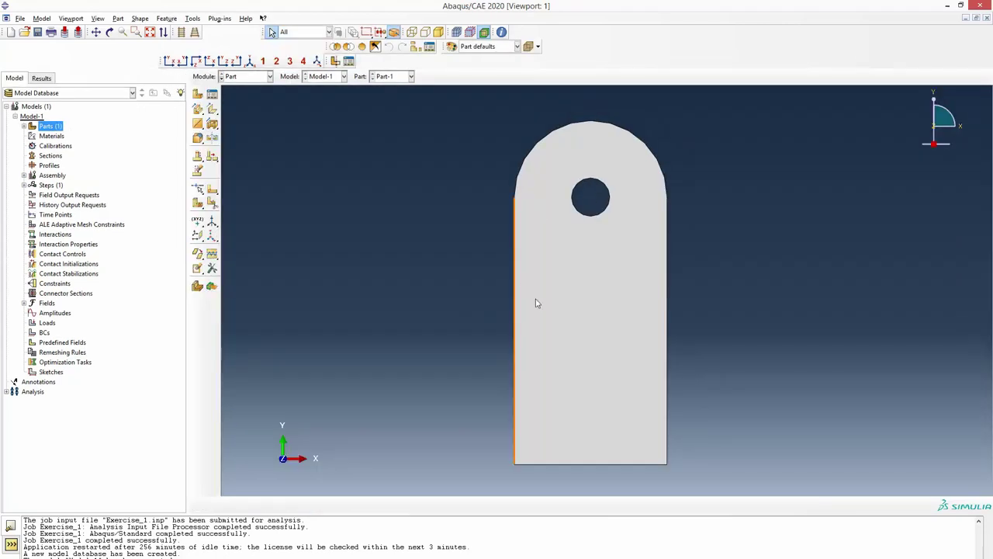
# - Compare the part with the PDF drawing and create a material named Stell with isotropic elastic behaviour
pyautogui.hotkey('alt', 'Tab')
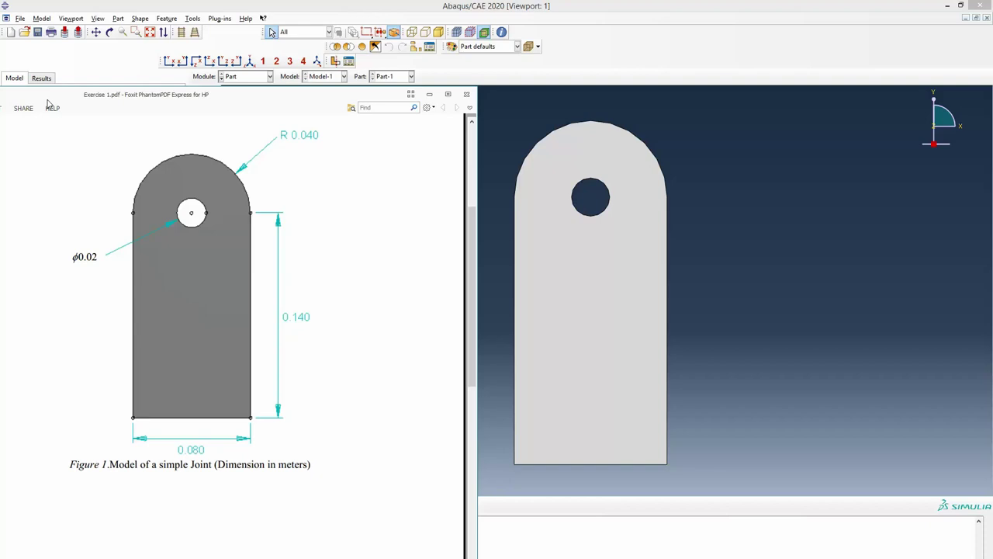
pyautogui.hotkey('alt', 'Tab')
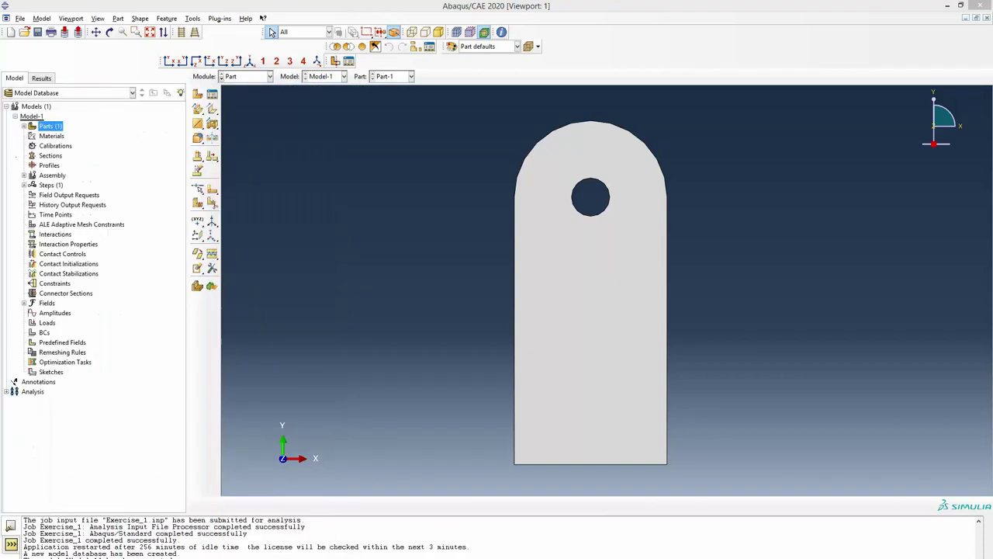
pyautogui.click(51, 137)
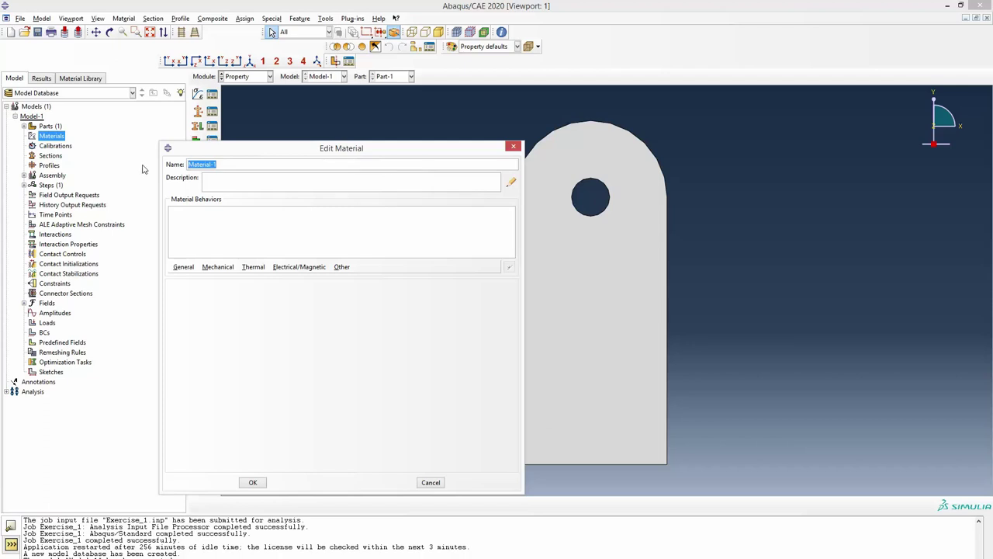
pyautogui.write('Stell')
pyautogui.click(217, 267)
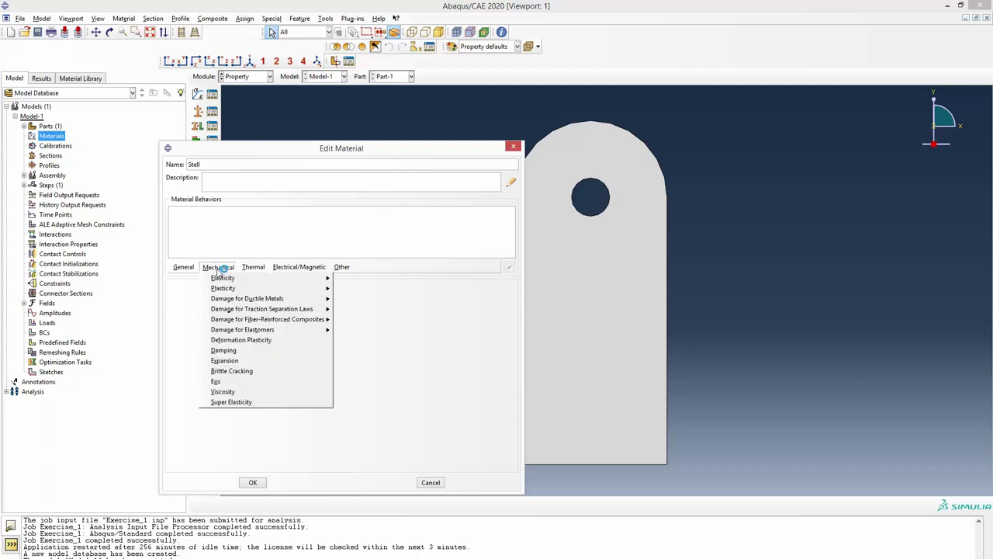
pyautogui.moveTo(230, 279)
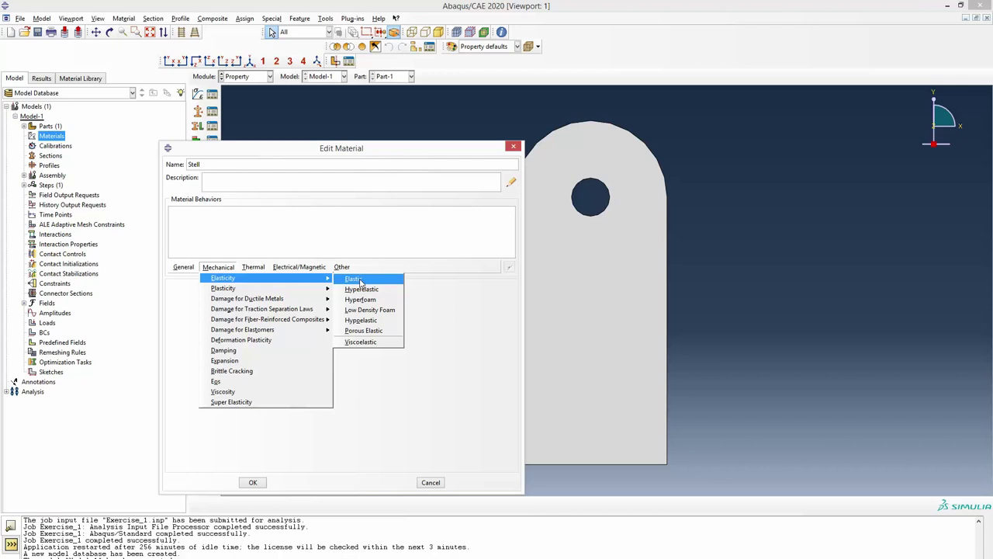
pyautogui.click(360, 283)
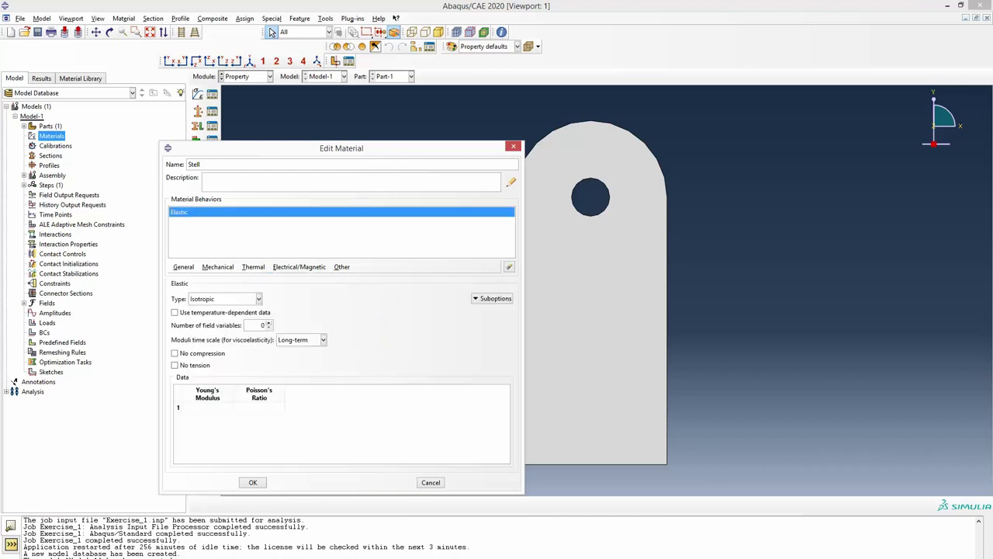
# - Enter a Young's modulus of 206.8e9 and a Poisson's ratio for Stell, and save the material
pyautogui.click(212, 407)
pyautogui.write('206.8e9')
pyautogui.click(260, 406)
pyautogui.click(252, 482)
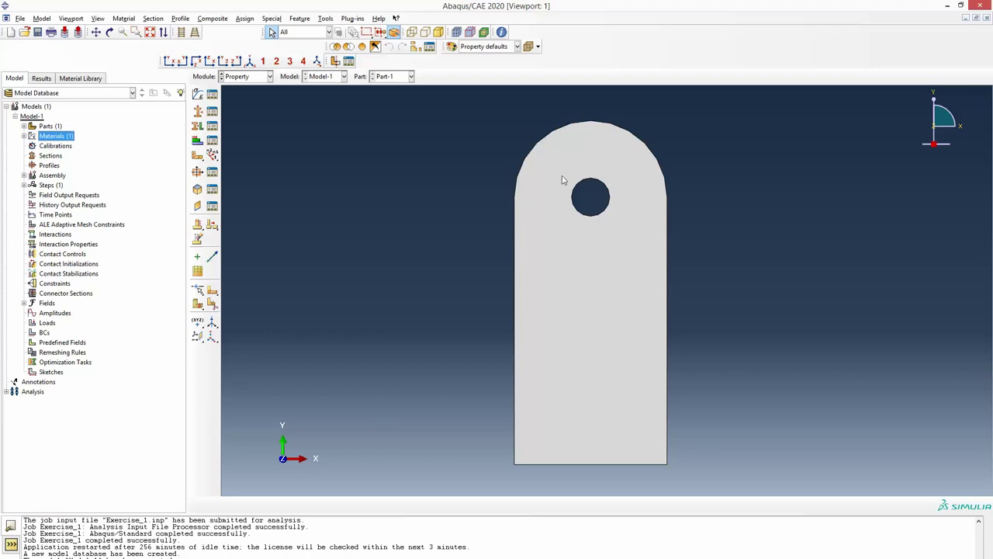
# - Create the homogeneous solid section Section-1 with material Stell and a plane stress/strain thickness of 0.005
pyautogui.click(49, 156)
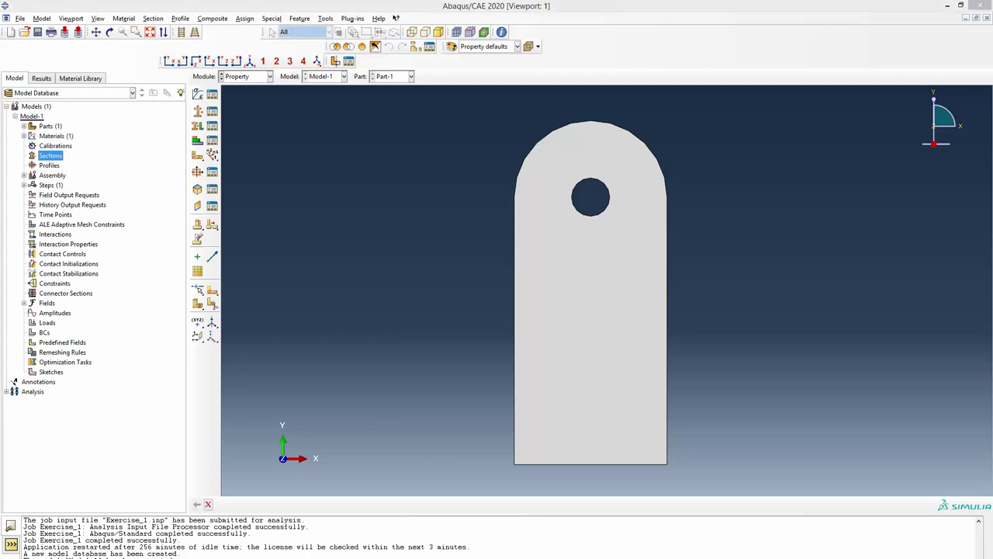
pyautogui.doubleClick(49, 156)
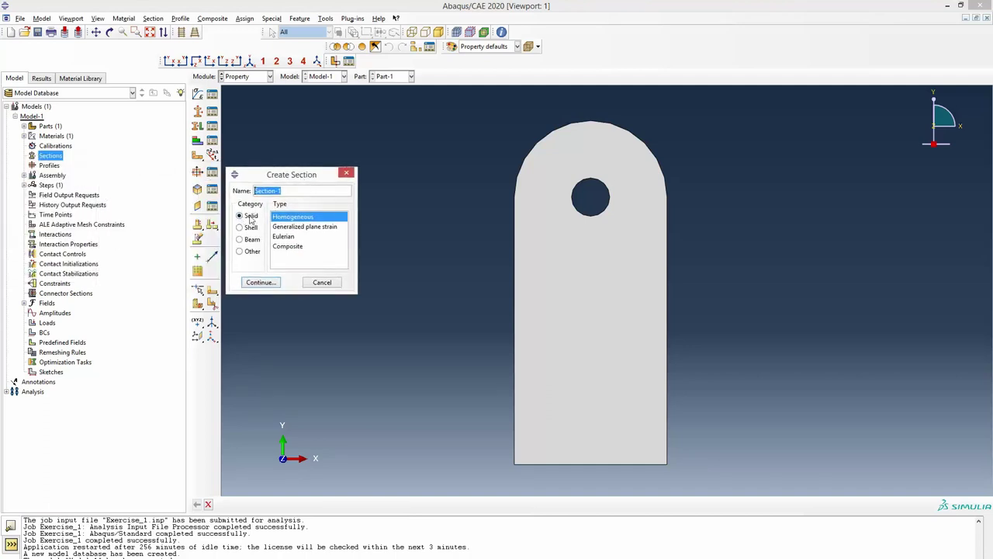
pyautogui.click(262, 284)
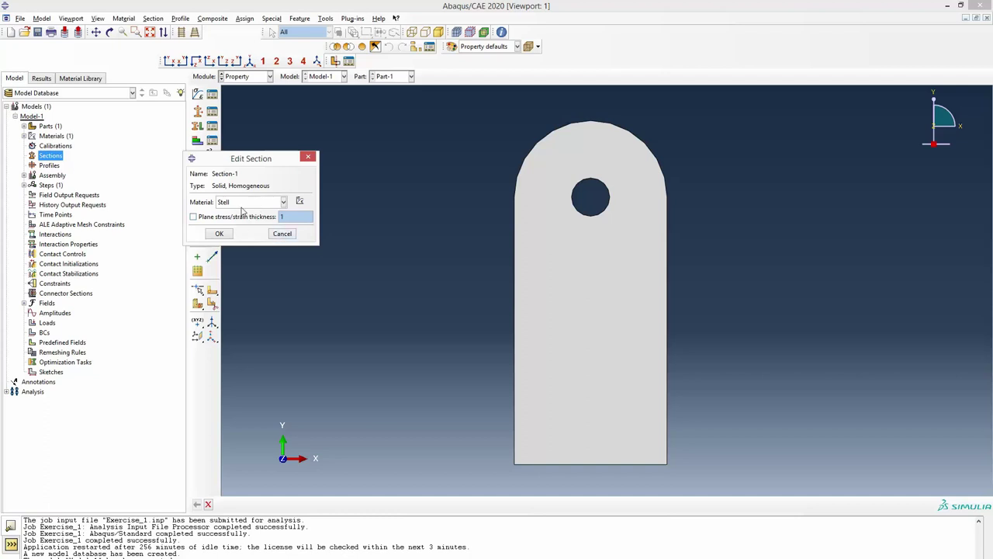
pyautogui.moveTo(260, 159); pyautogui.dragTo(291, 159)
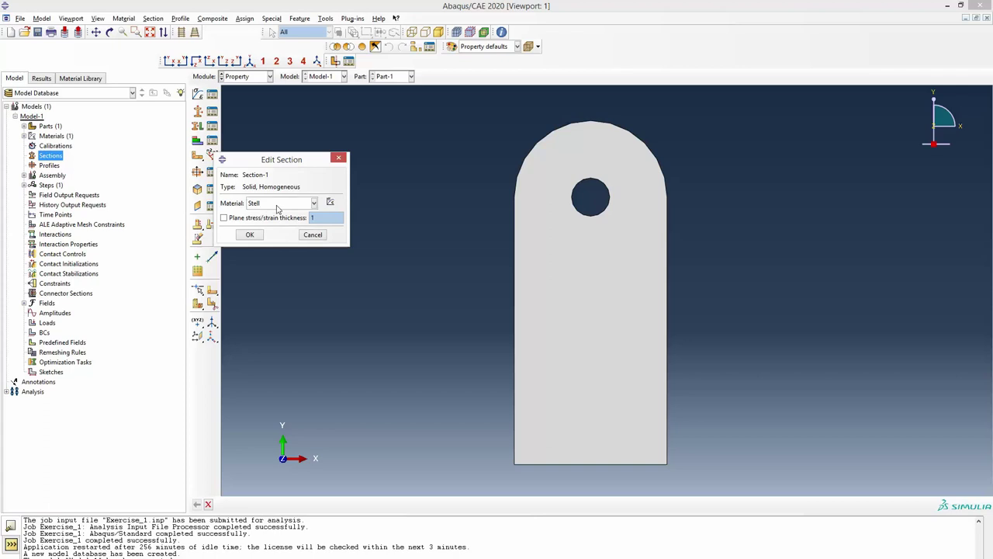
pyautogui.click(313, 204)
pyautogui.click(279, 215)
pyautogui.click(224, 219)
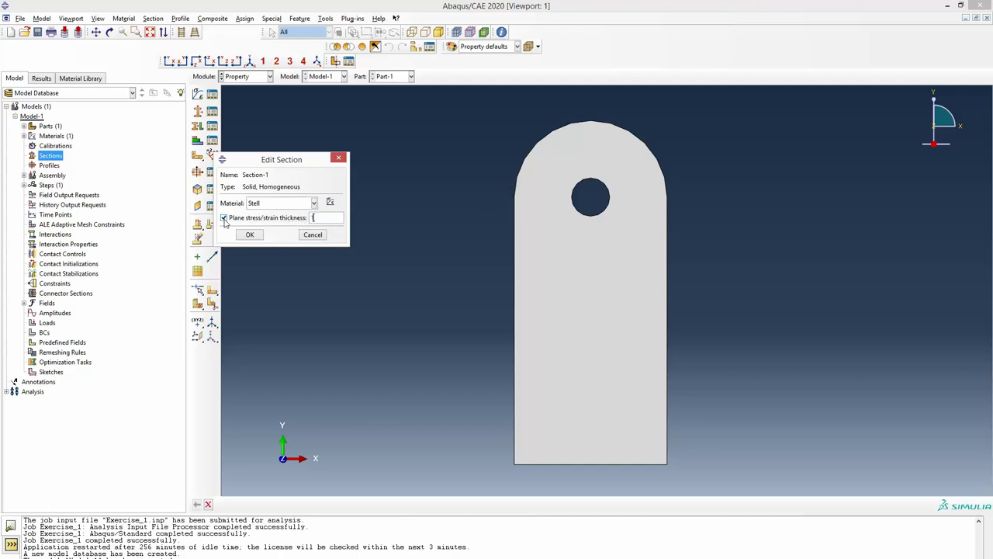
pyautogui.doubleClick(318, 218)
pyautogui.click(251, 235)
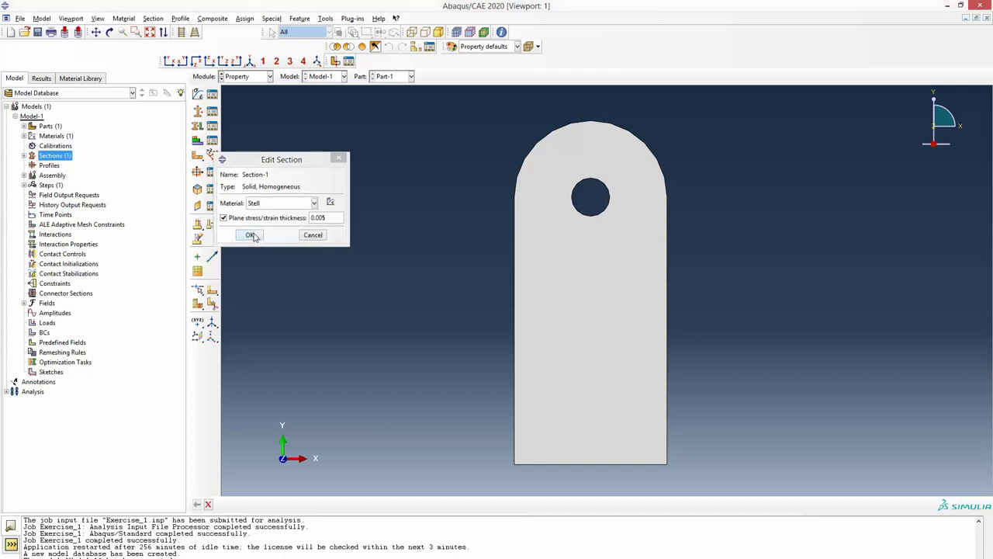
# - Assign Section-1 to the whole face of Part-1 as Set-1, taking the thickness from the section
pyautogui.click(24, 155)
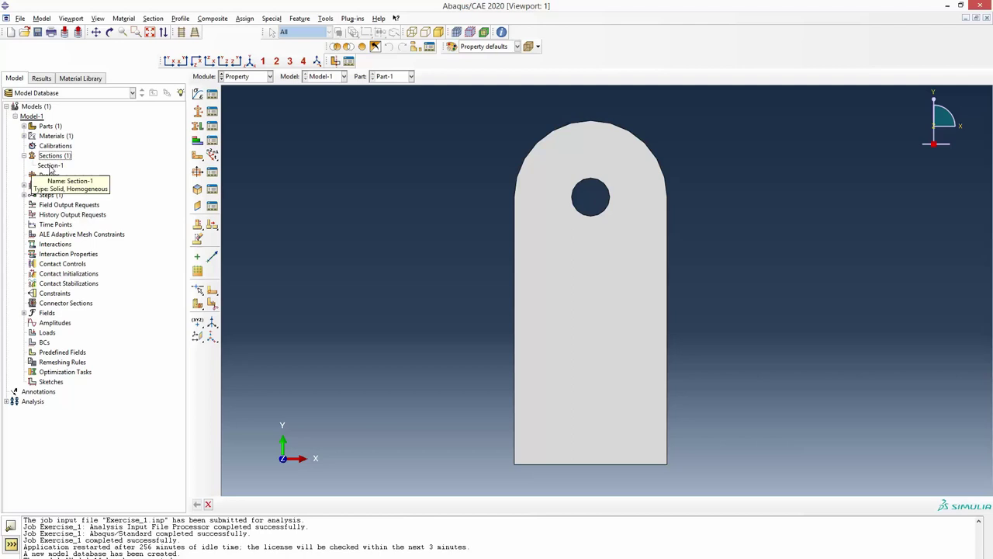
pyautogui.click(49, 167)
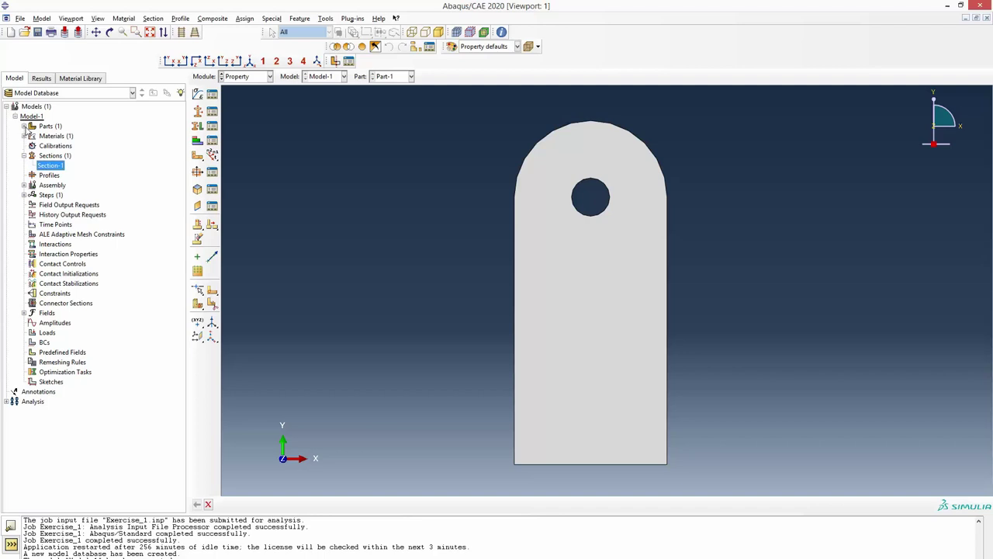
pyautogui.click(24, 125)
pyautogui.click(32, 136)
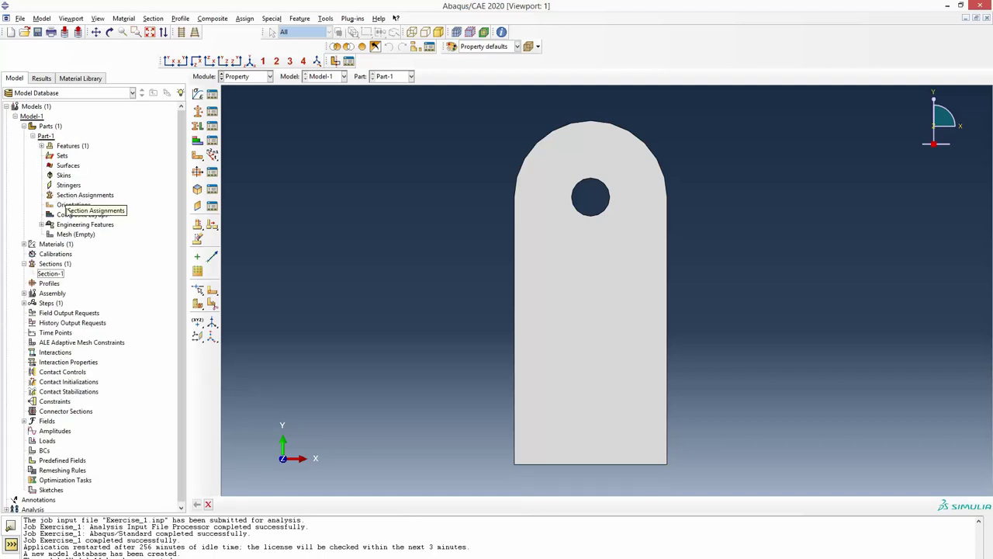
pyautogui.click(48, 275)
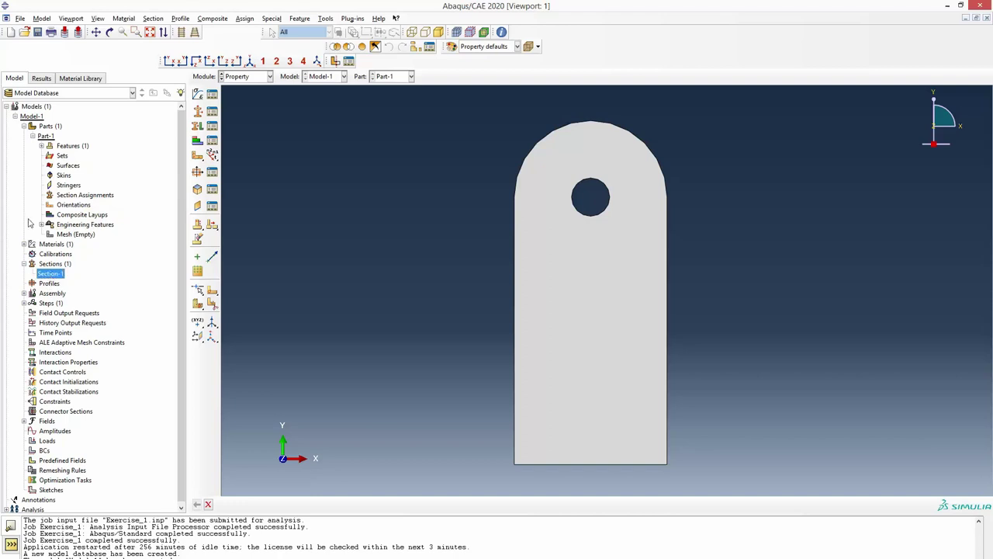
pyautogui.doubleClick(77, 198)
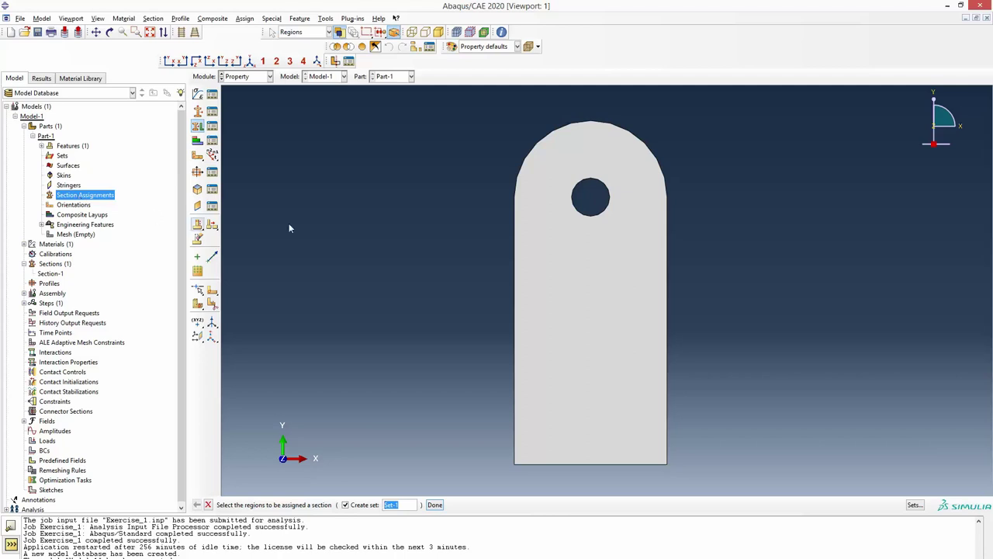
pyautogui.moveTo(439, 110); pyautogui.dragTo(743, 482)
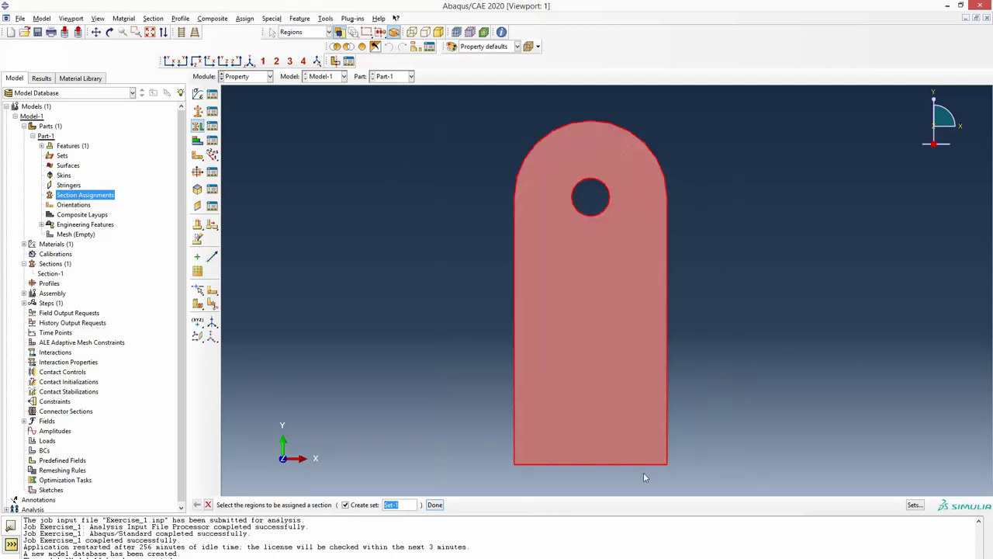
pyautogui.click(435, 505)
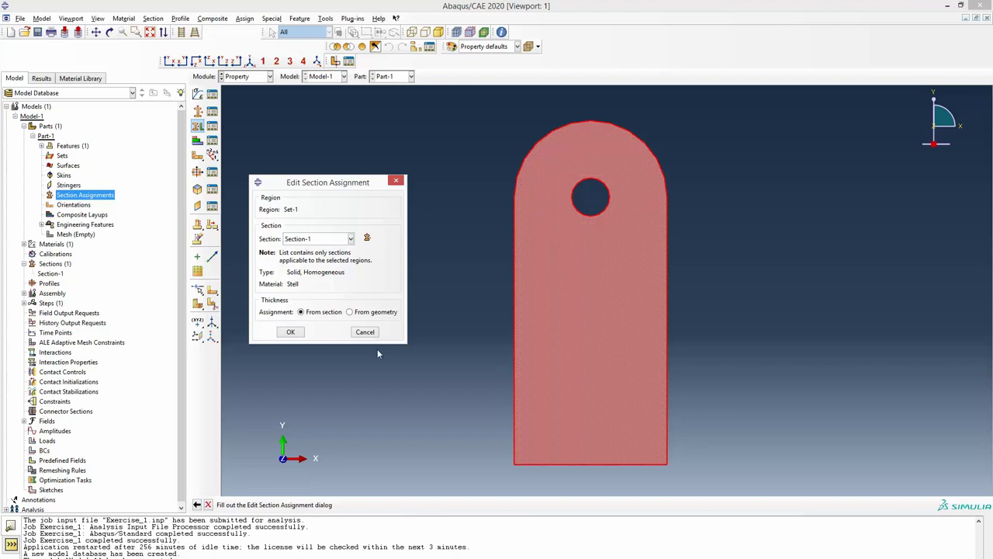
pyautogui.click(290, 331)
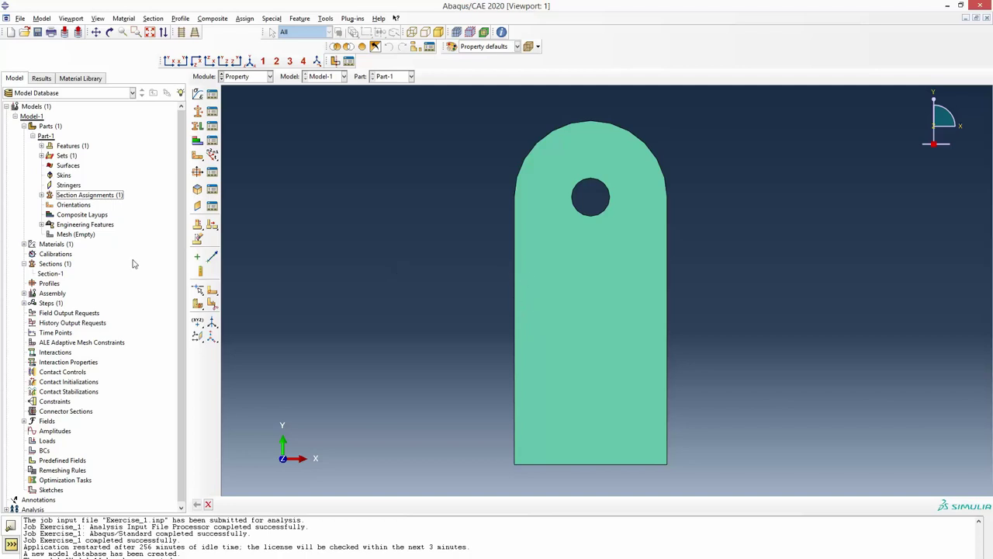
# - Create an independent (mesh on instance) instance of Part-1 in the assembly
pyautogui.click(49, 274)
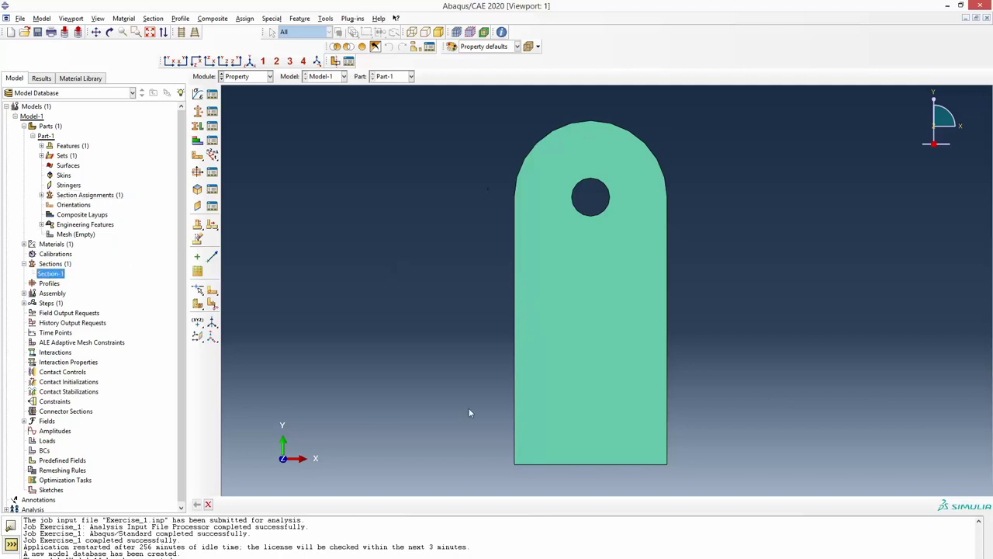
pyautogui.click(127, 295)
pyautogui.scroll(-1, 70, 298)
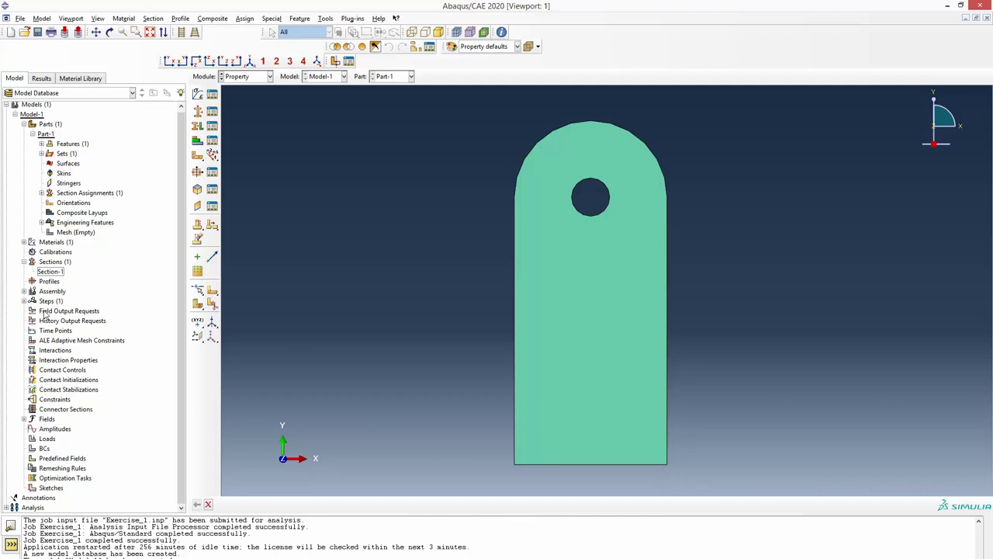
pyautogui.click(23, 291)
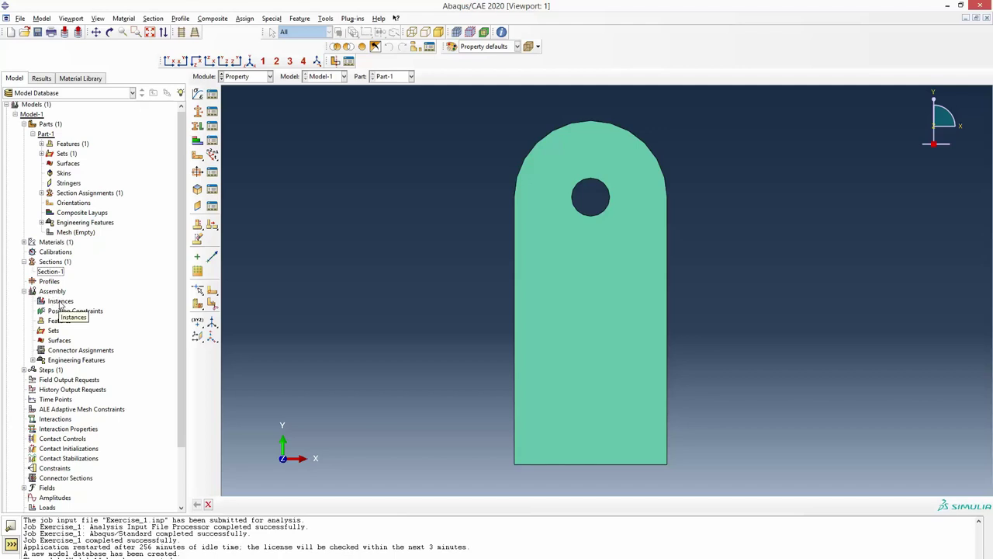
pyautogui.doubleClick(59, 301)
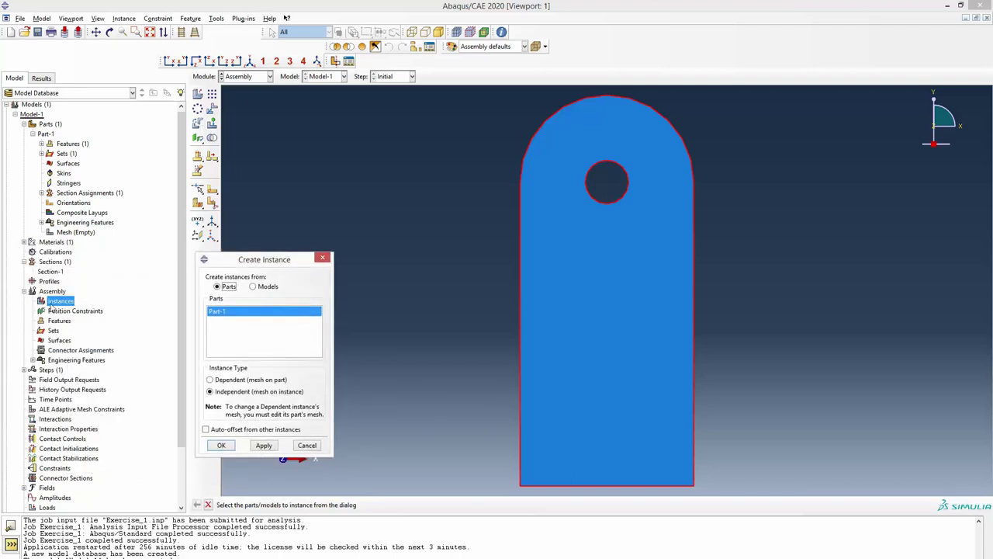
pyautogui.click(210, 379)
pyautogui.click(210, 393)
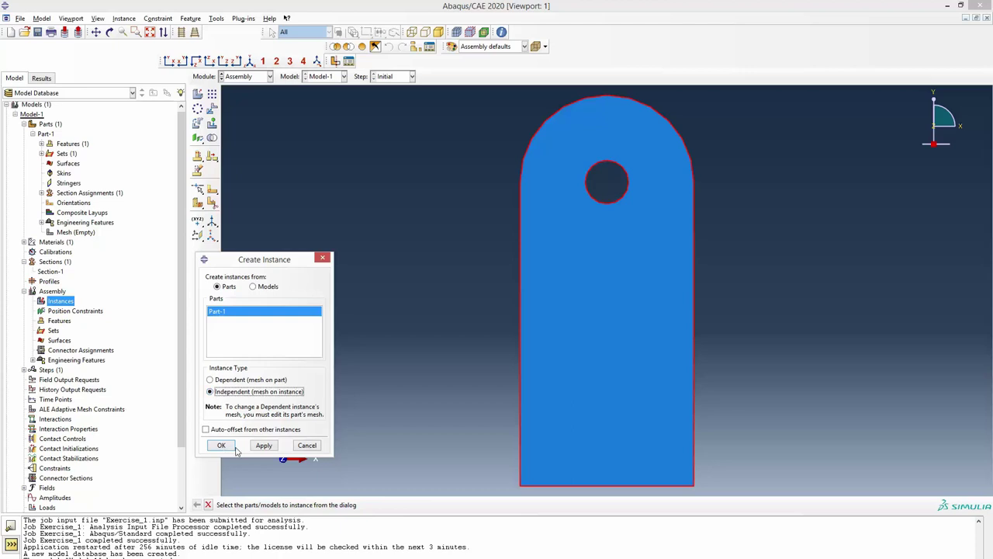
pyautogui.click(263, 446)
pyautogui.click(222, 447)
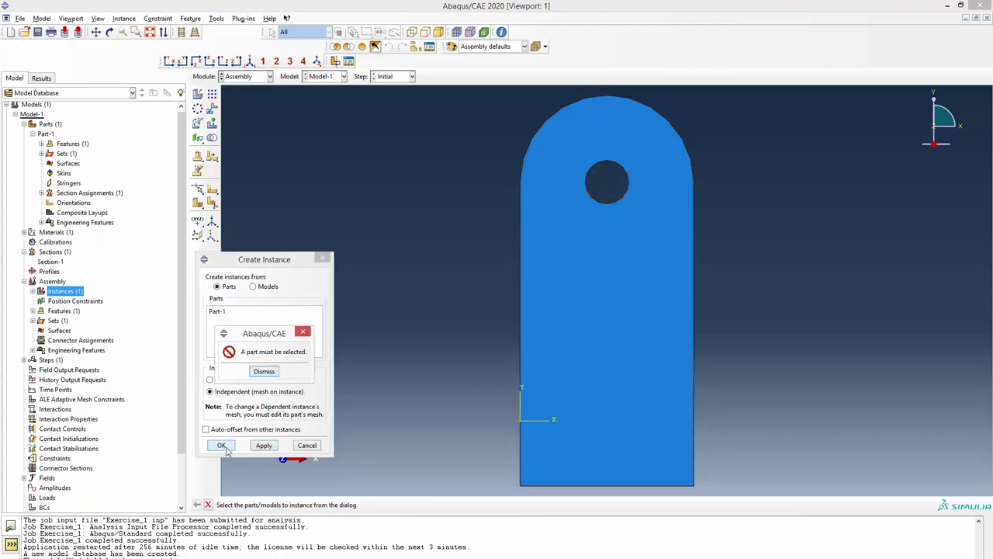
# - Add a second independent instance of Part-1 to the assembly
pyautogui.click(264, 371)
pyautogui.click(226, 313)
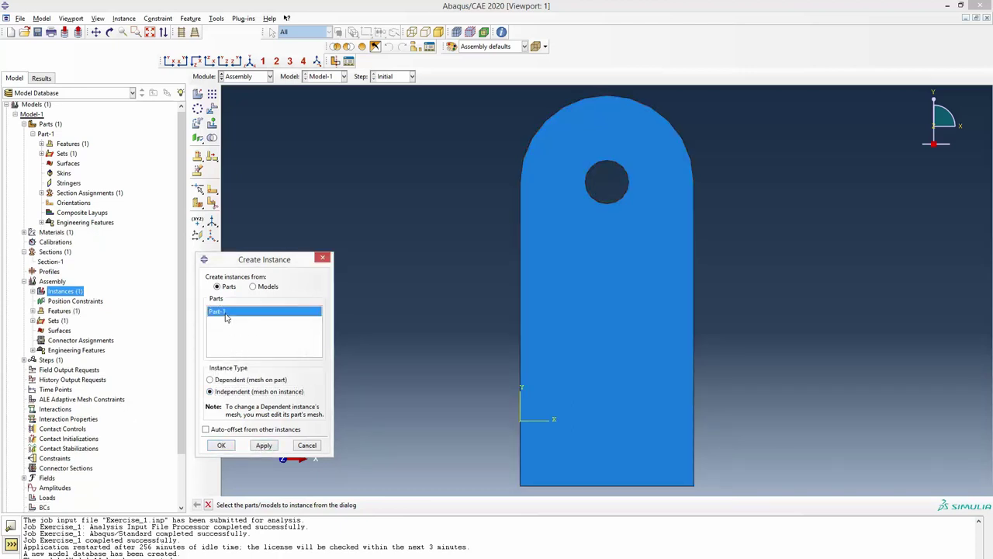
pyautogui.click(221, 446)
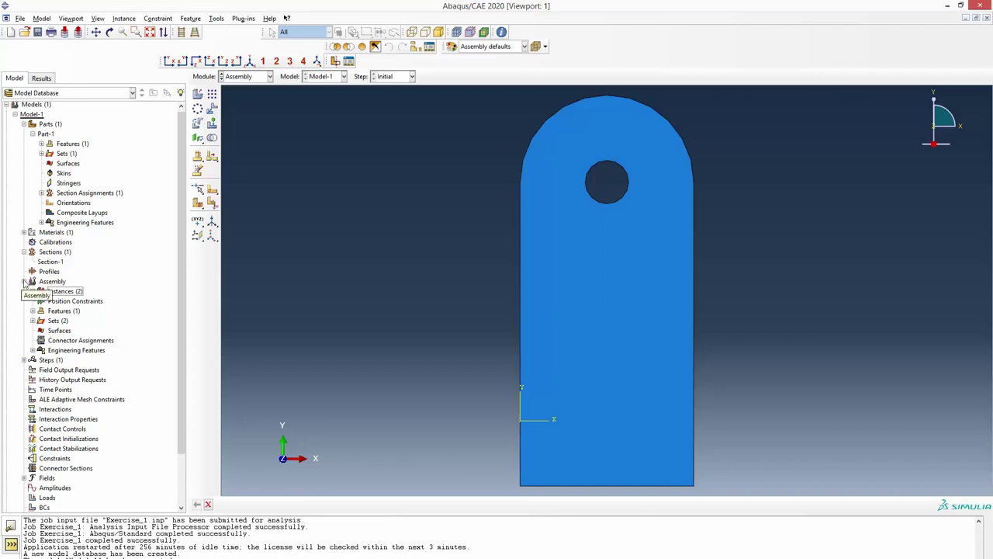
# - Create the Static, General step Step-1 after Initial with a time period of 1 and Nlgeom off
pyautogui.click(24, 361)
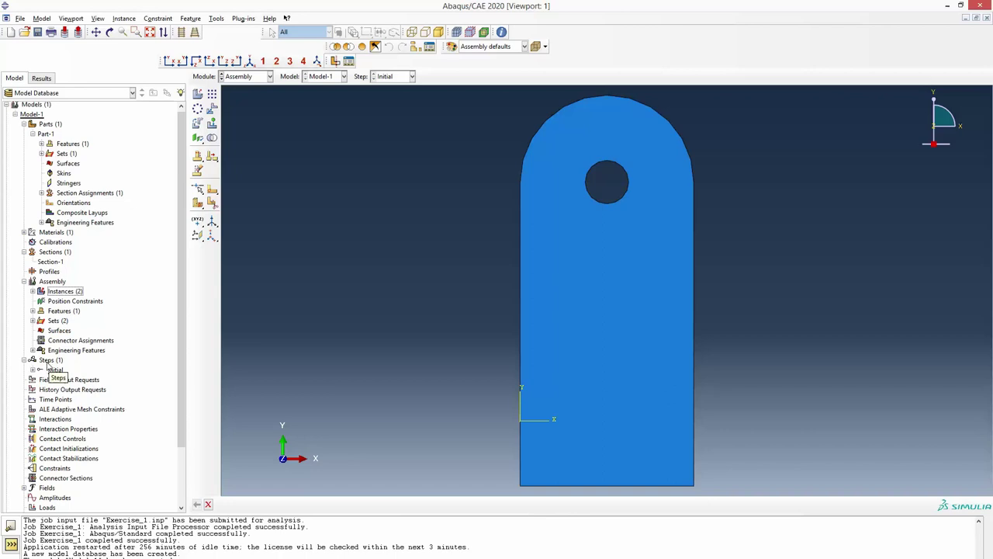
pyautogui.click(47, 361)
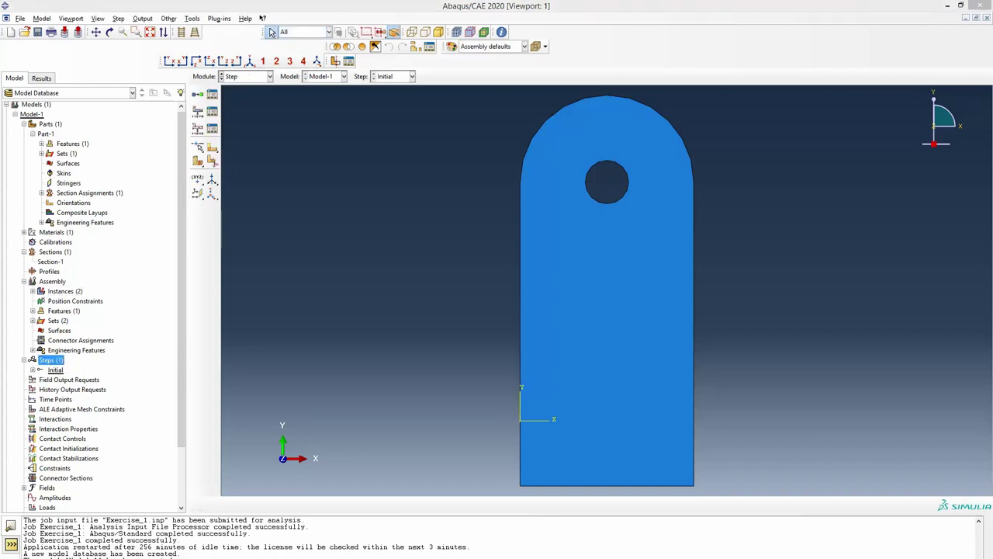
pyautogui.doubleClick(47, 361)
pyautogui.moveTo(288, 173); pyautogui.dragTo(349, 182)
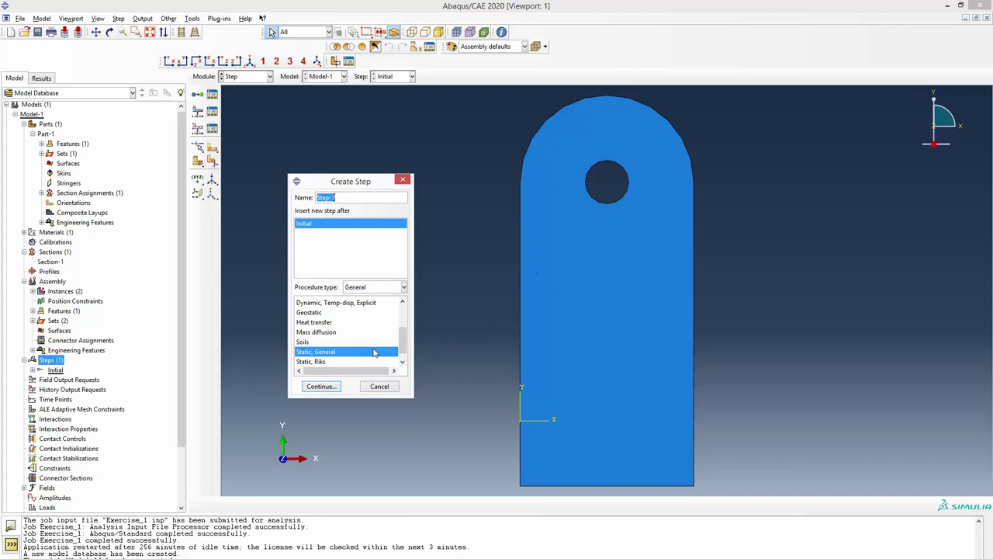
pyautogui.click(322, 387)
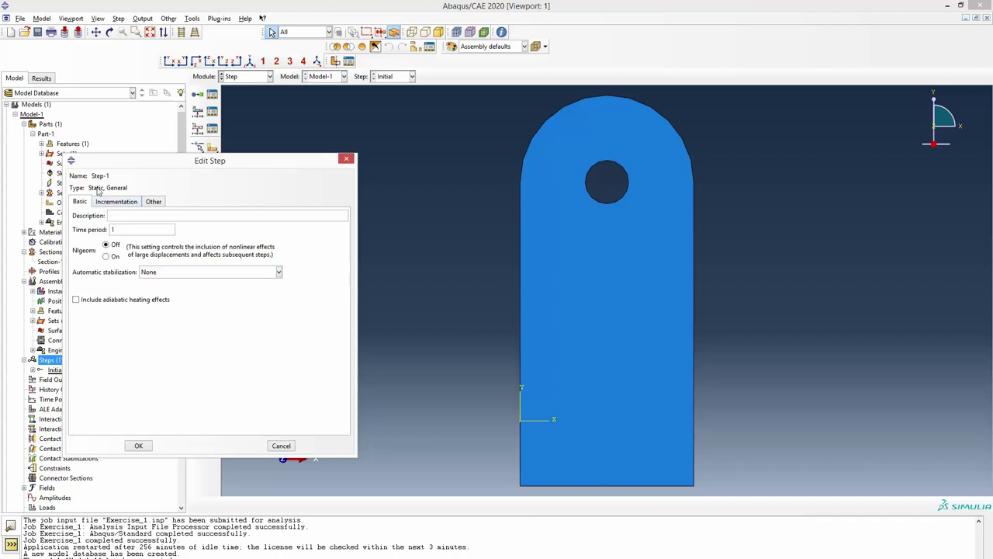
pyautogui.moveTo(136, 165); pyautogui.dragTo(264, 110)
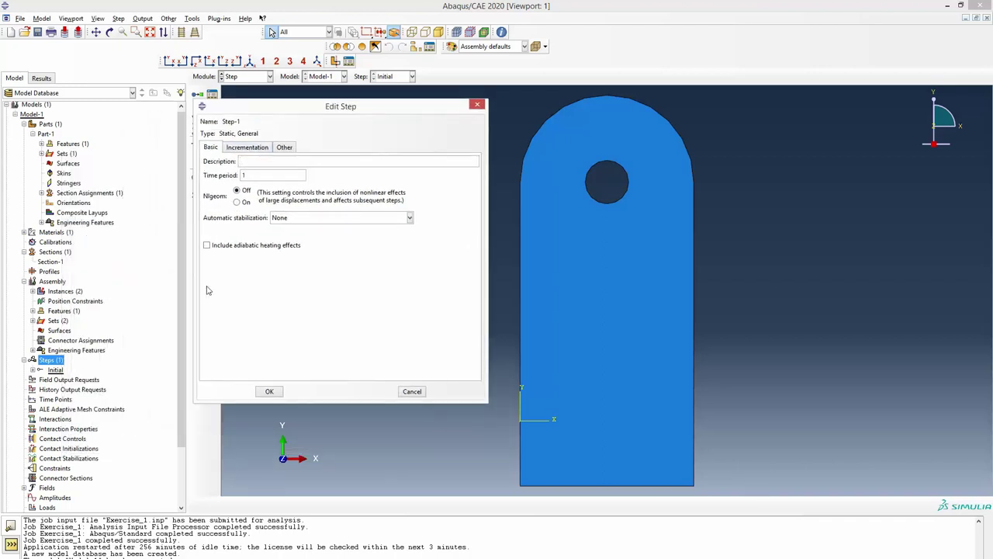
pyautogui.click(270, 392)
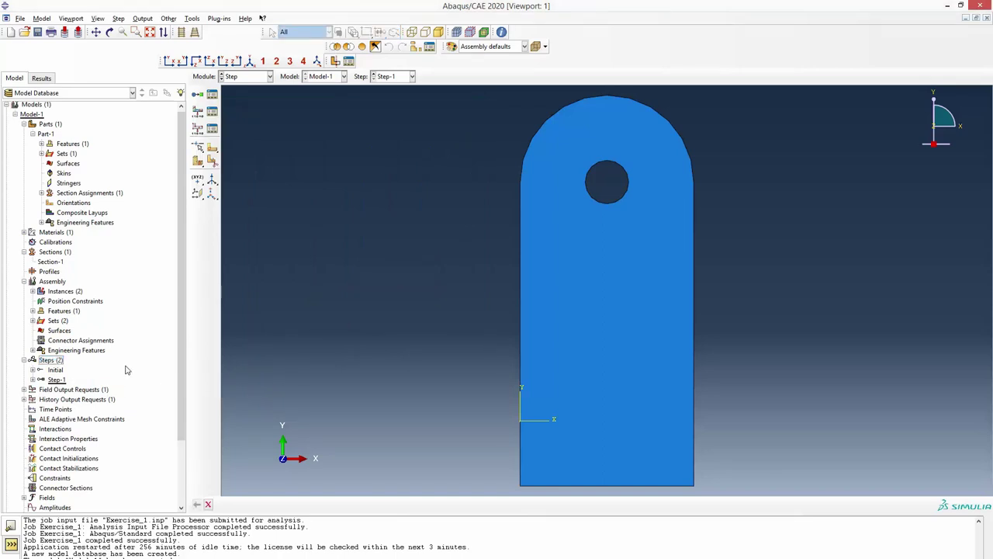
# - Look over the output requests and boundary conditions in the model tree and inspect the bolt hole on the part
pyautogui.scroll(-1, 125, 370)
pyautogui.scroll(-1, 126, 370)
pyautogui.scroll(-1, 128, 370)
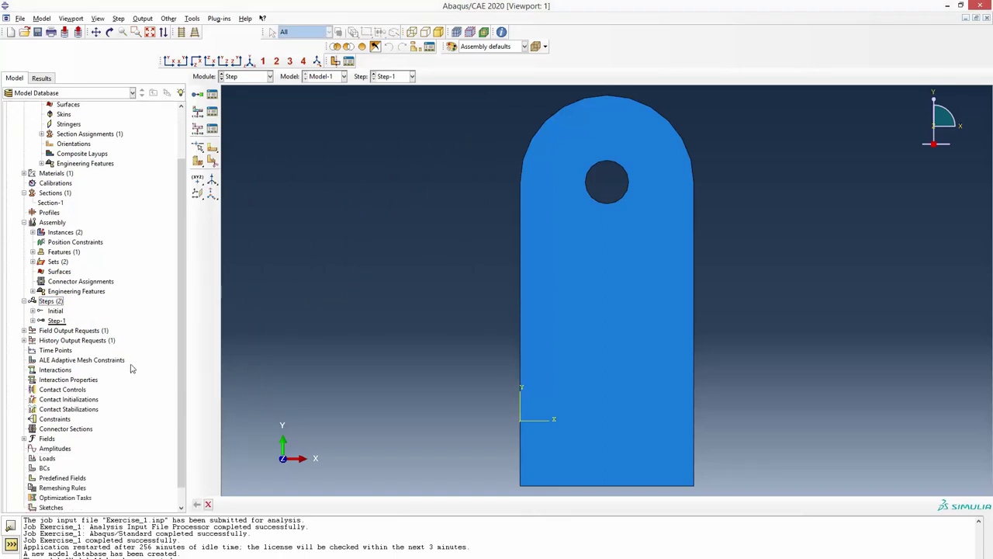
pyautogui.click(24, 310)
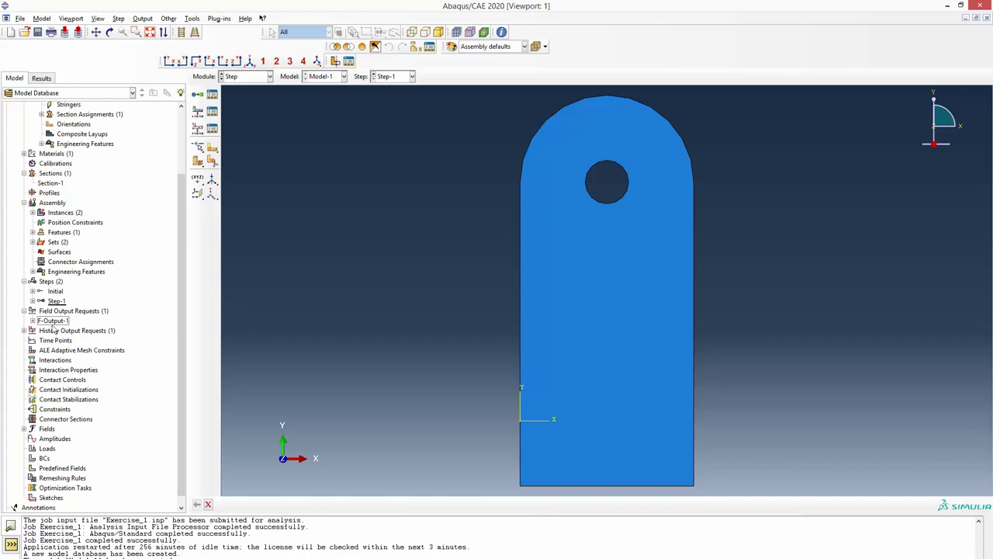
pyautogui.click(24, 311)
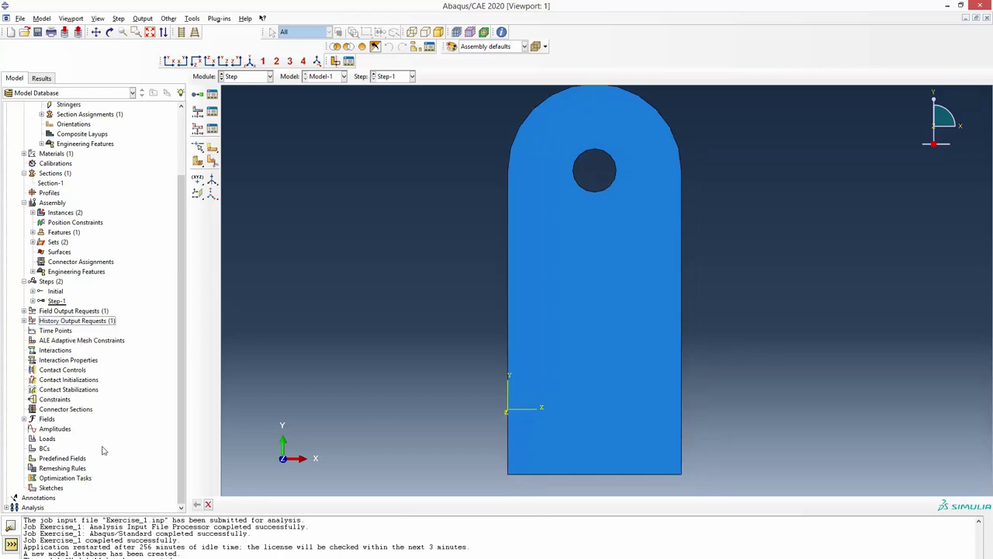
pyautogui.click(45, 450)
pyautogui.scroll(1, 632, 149)
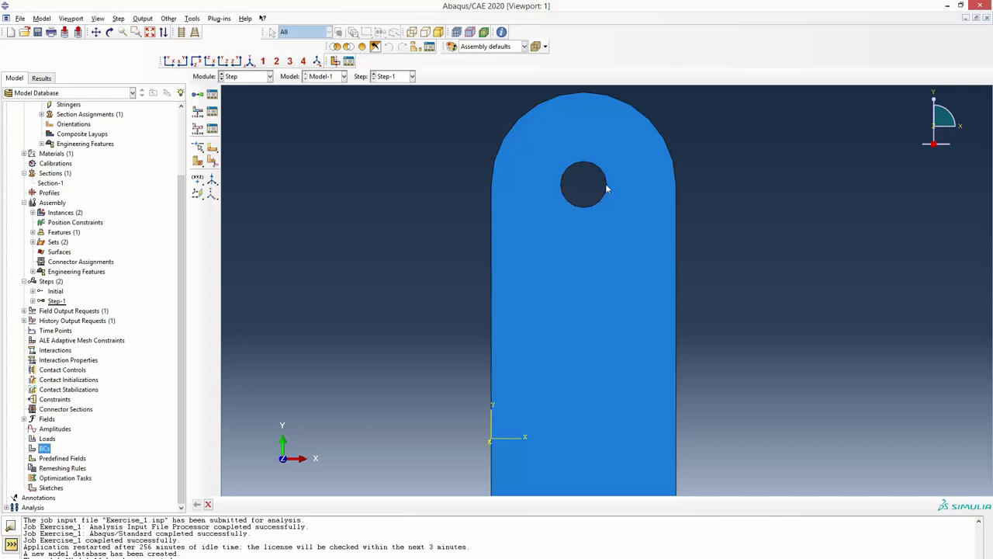
pyautogui.scroll(-2, 483, 212)
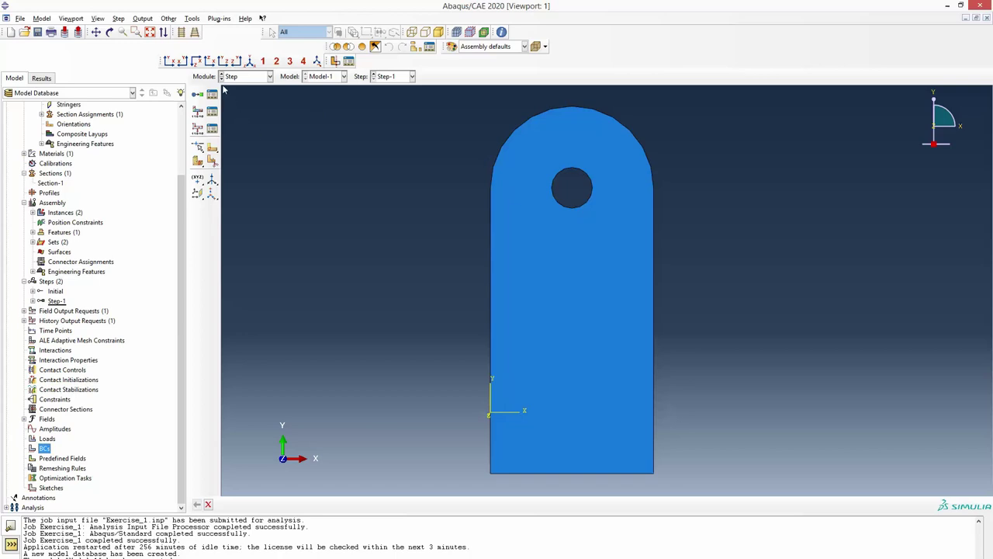
# - Start a sketch-based face partition on the whole plate face
pyautogui.click(191, 19)
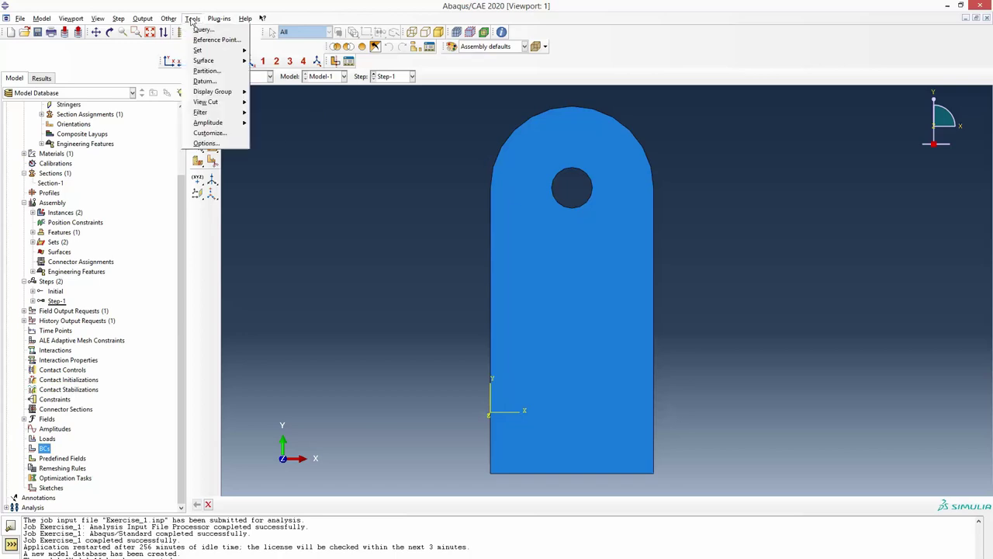
pyautogui.click(218, 73)
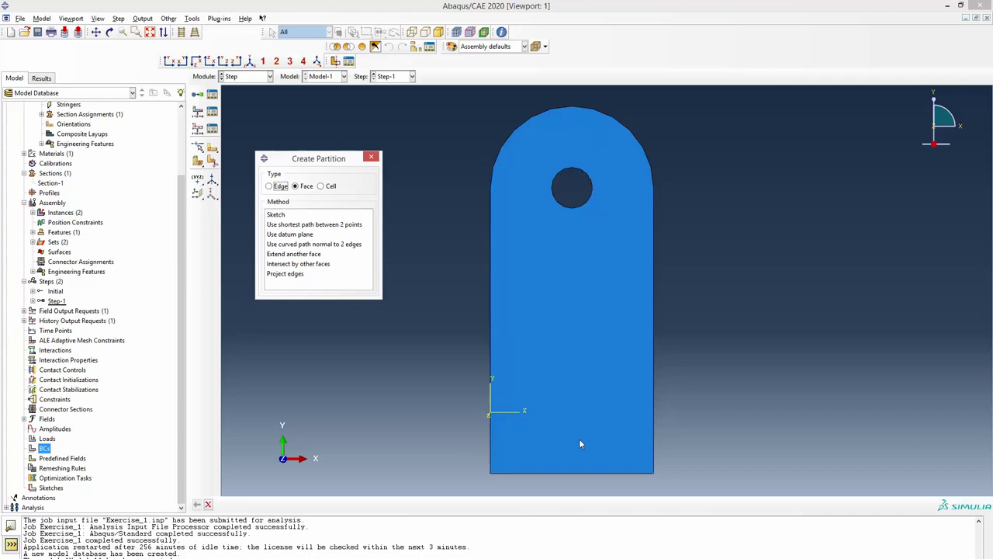
pyautogui.click(276, 216)
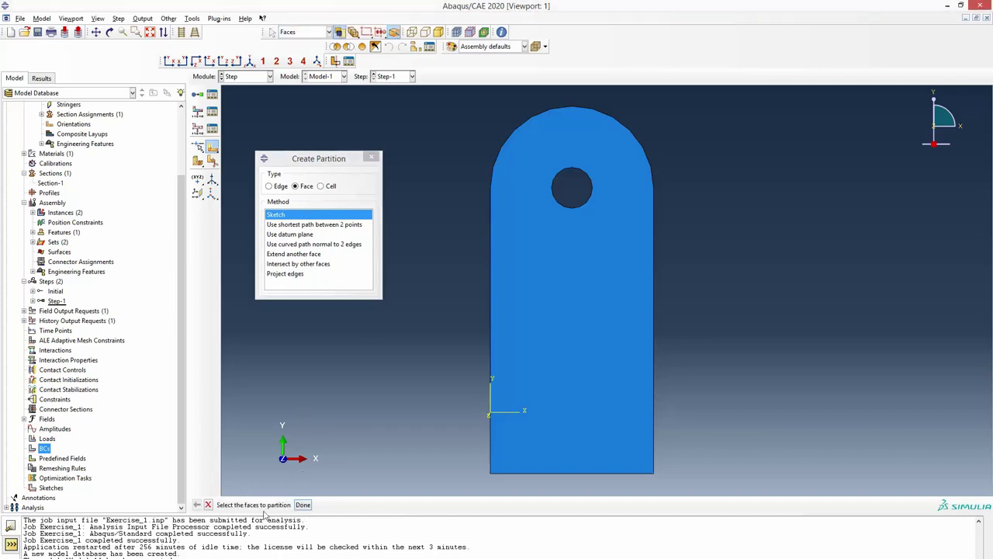
pyautogui.click(548, 262)
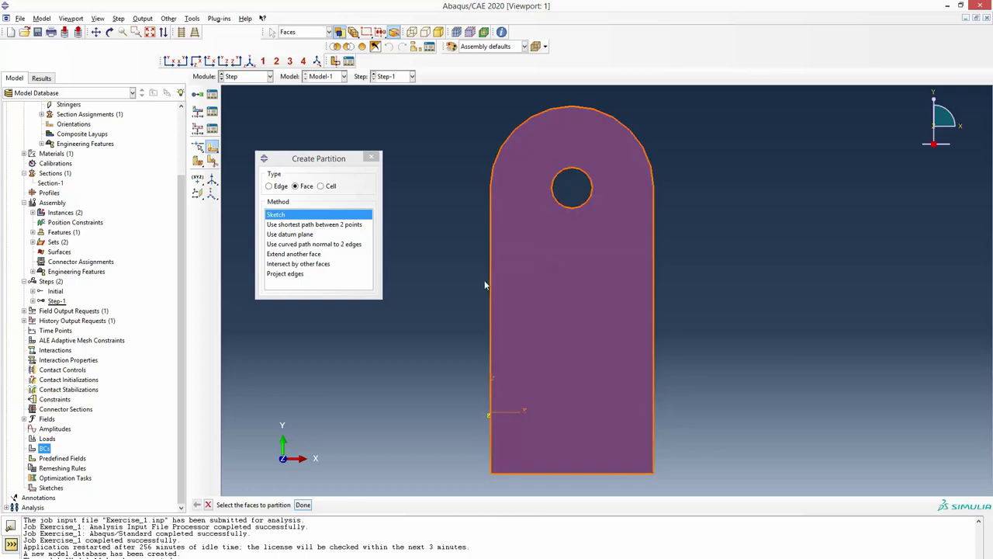
pyautogui.click(303, 504)
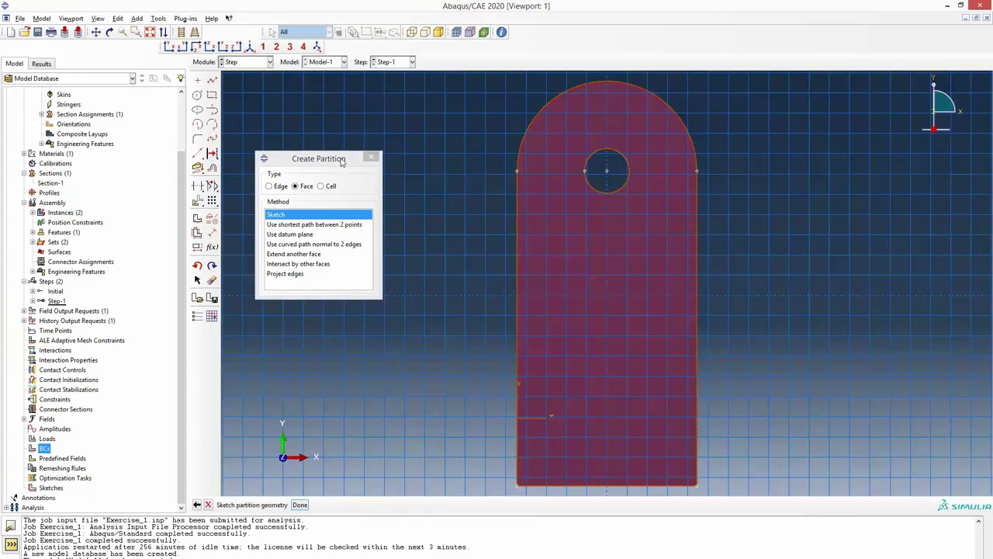
pyautogui.moveTo(340, 161); pyautogui.dragTo(109, 188)
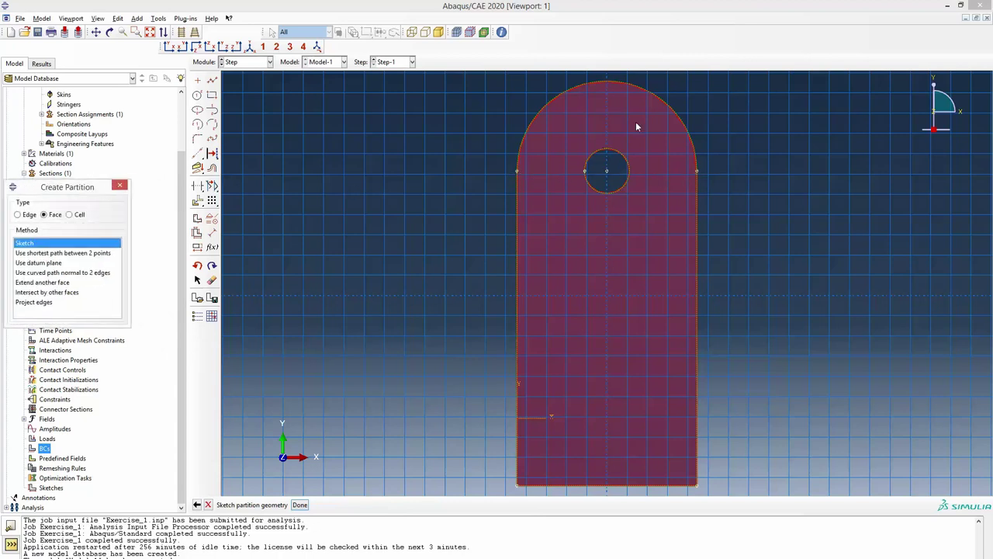
# - Sketch a horizontal partition line through the hole's centre, joining the two ends of the rounded top
pyautogui.click(213, 83)
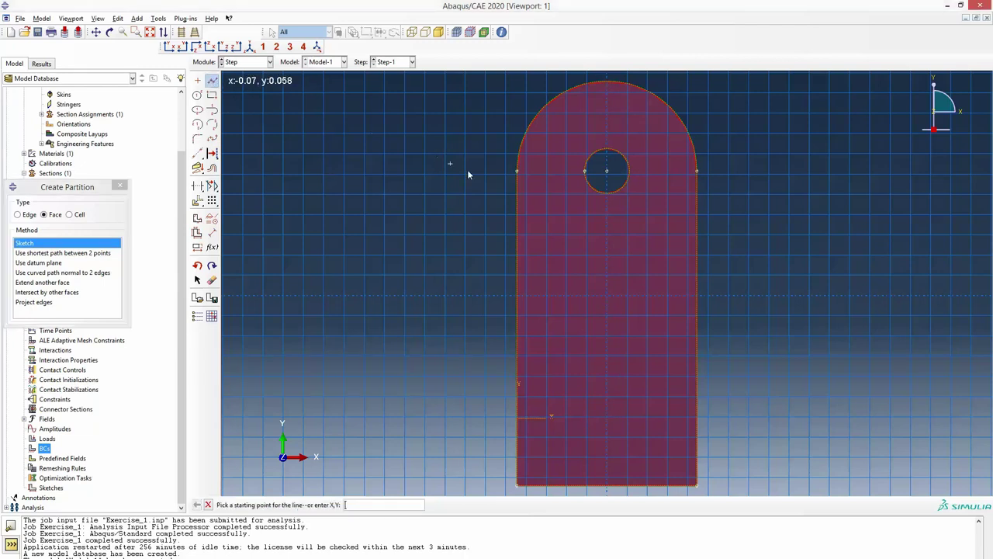
pyautogui.click(517, 170)
pyautogui.click(696, 171)
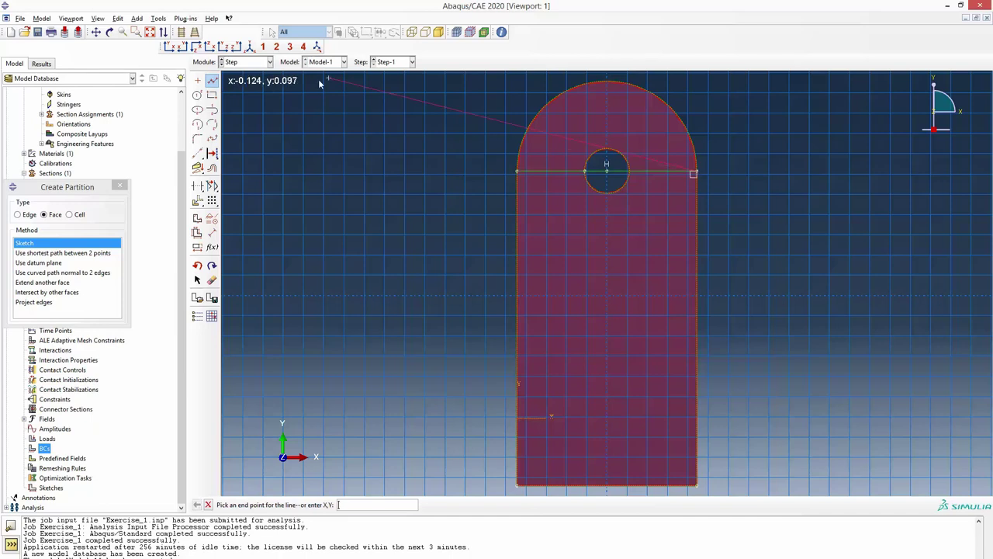
pyautogui.click(211, 84)
# - Sketch a vertical partition line from the top of the arc to the midpoint of the bottom edge and complete the face partition
pyautogui.click(211, 83)
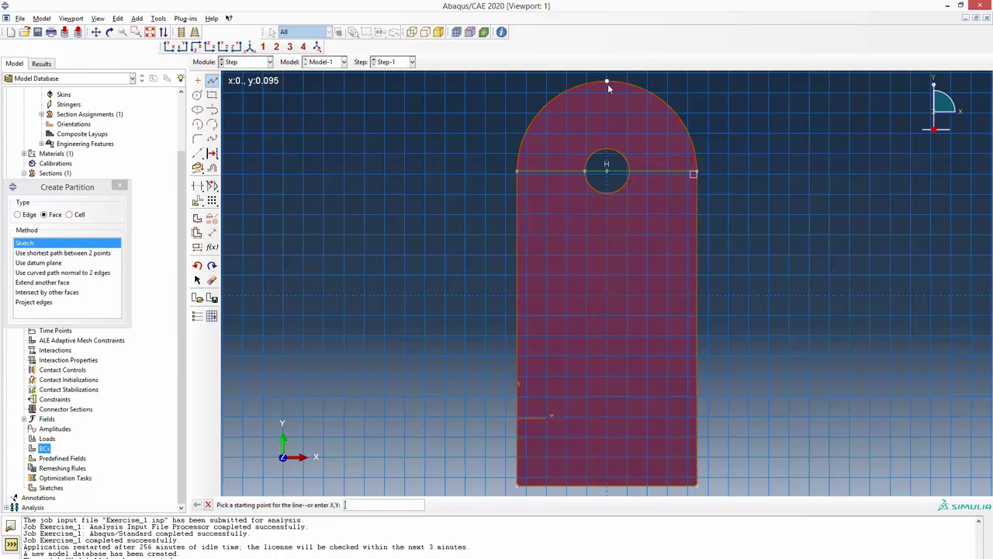
pyautogui.click(606, 81)
pyautogui.click(608, 483)
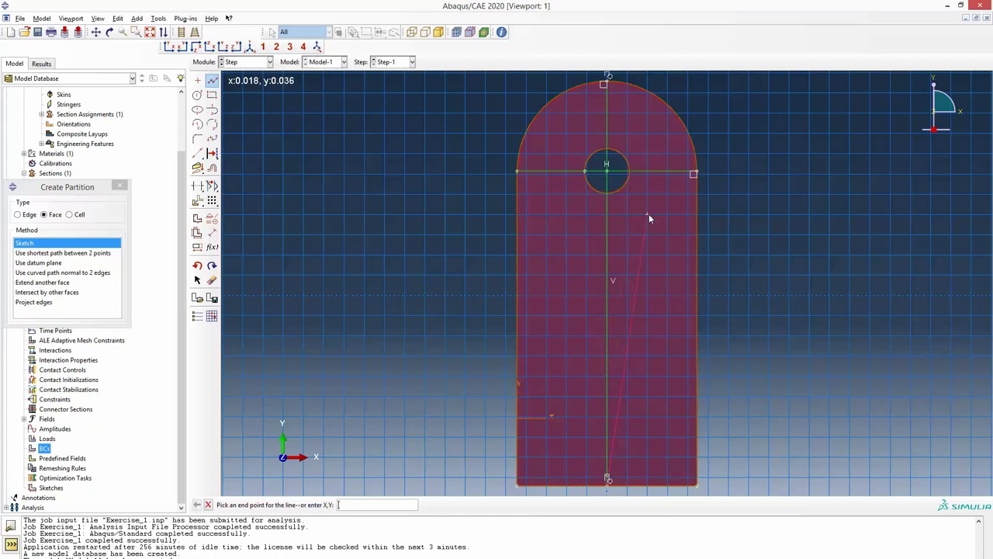
pyautogui.press('Escape')
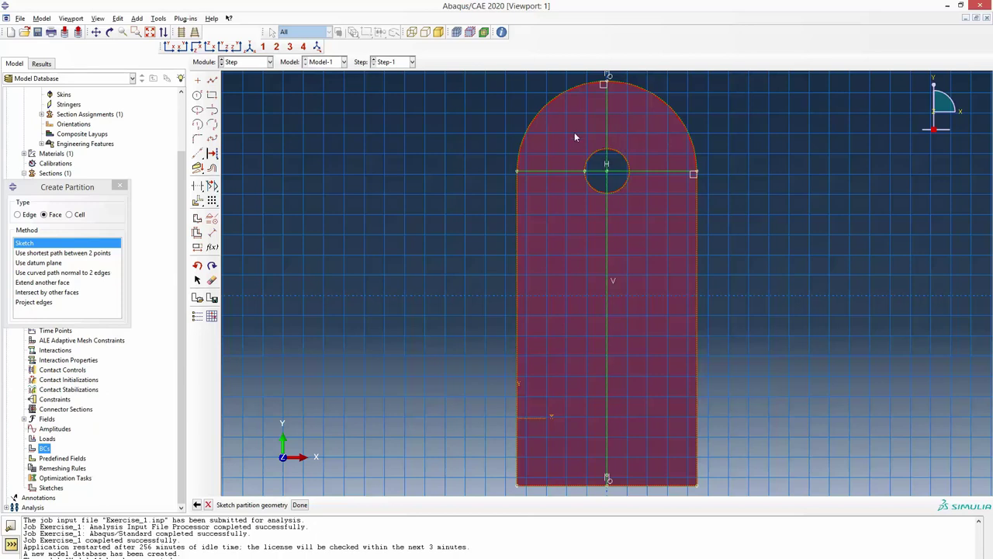
pyautogui.moveTo(73, 189); pyautogui.dragTo(144, 164)
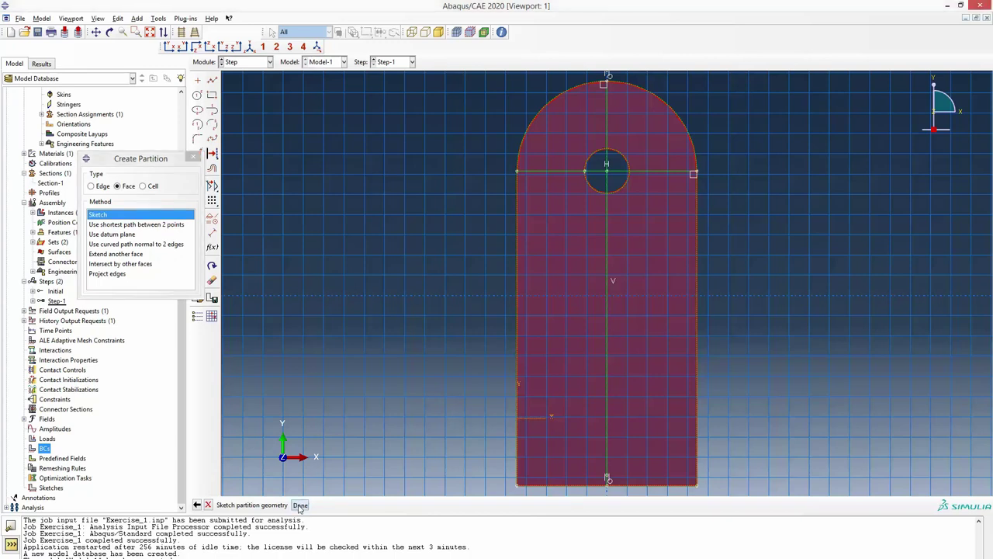
pyautogui.click(300, 505)
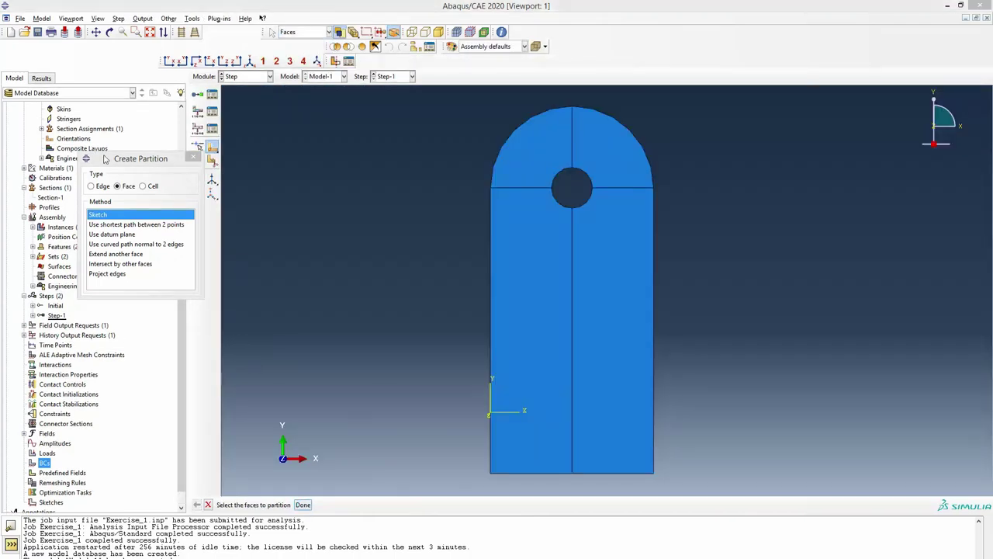
pyautogui.click(193, 158)
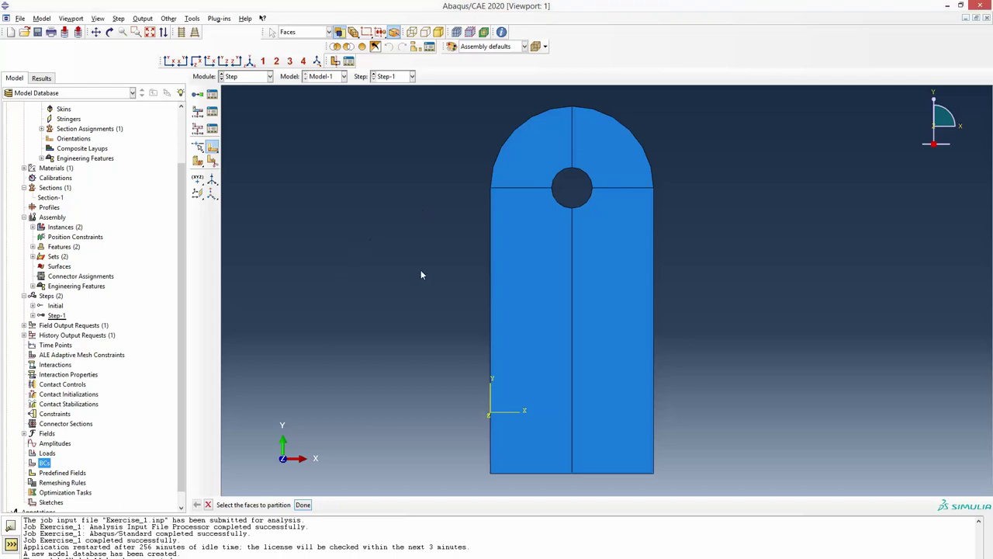
pyautogui.click(563, 177)
pyautogui.click(587, 178)
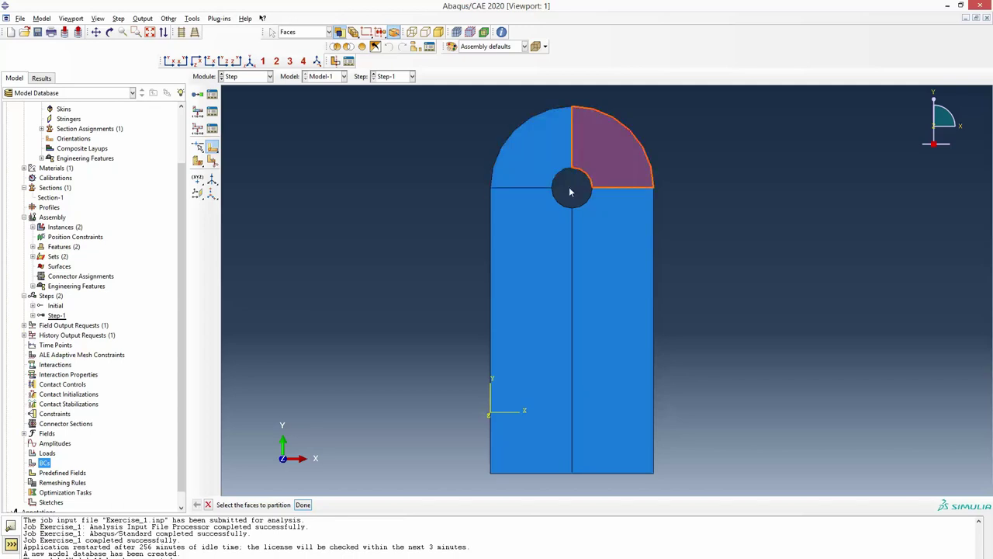
pyautogui.click(576, 179)
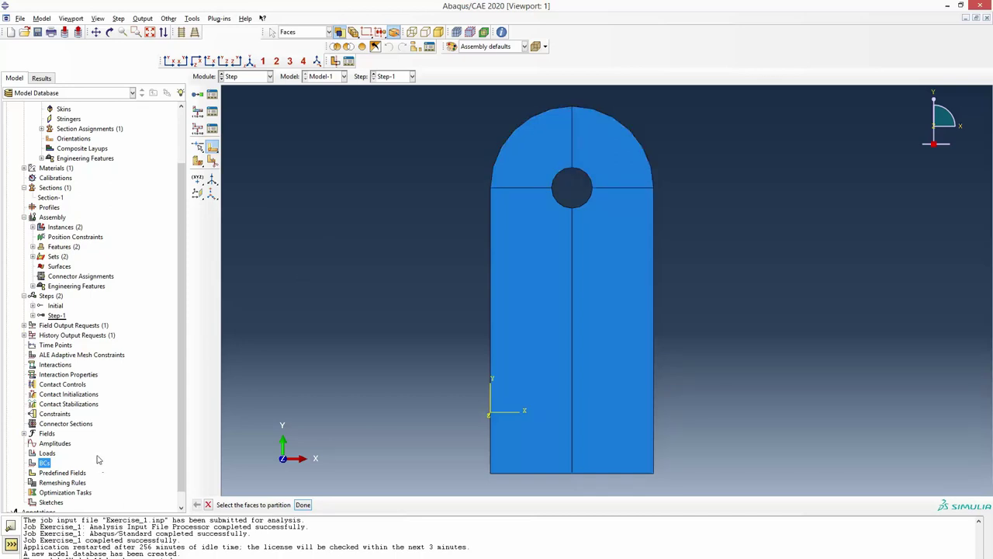
# - Begin a mechanical Pressure load named Load-1 in Step-1
pyautogui.click(46, 453)
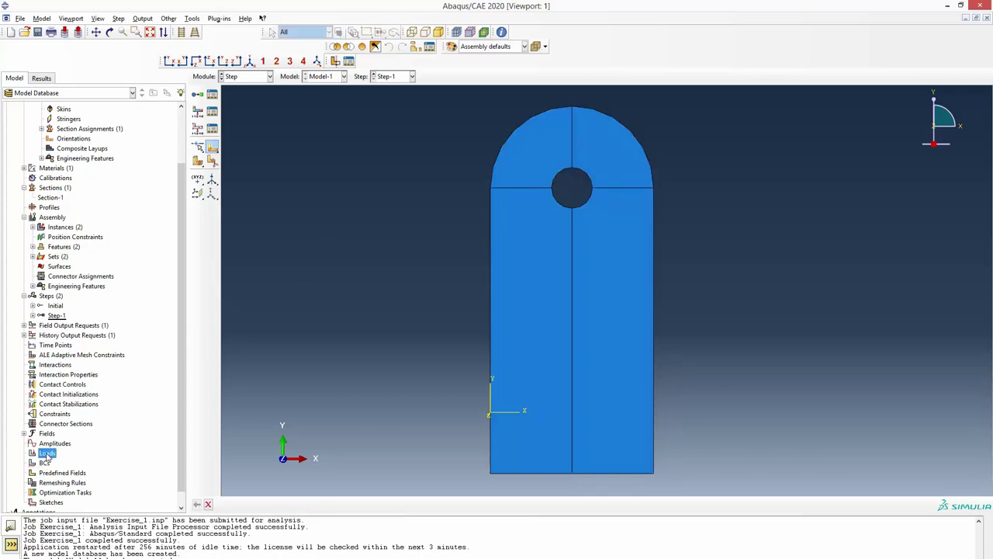
pyautogui.doubleClick(47, 453)
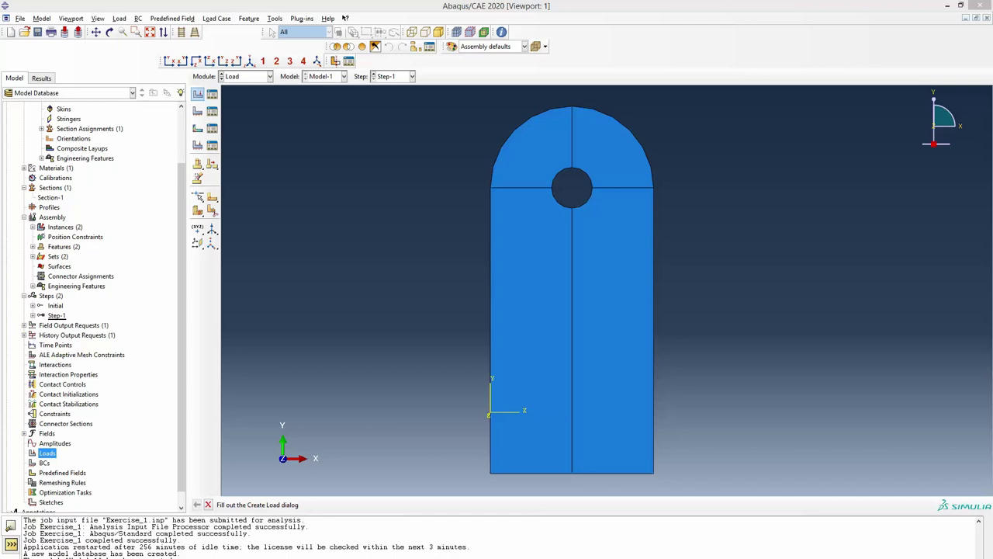
pyautogui.moveTo(122, 179); pyautogui.dragTo(317, 141)
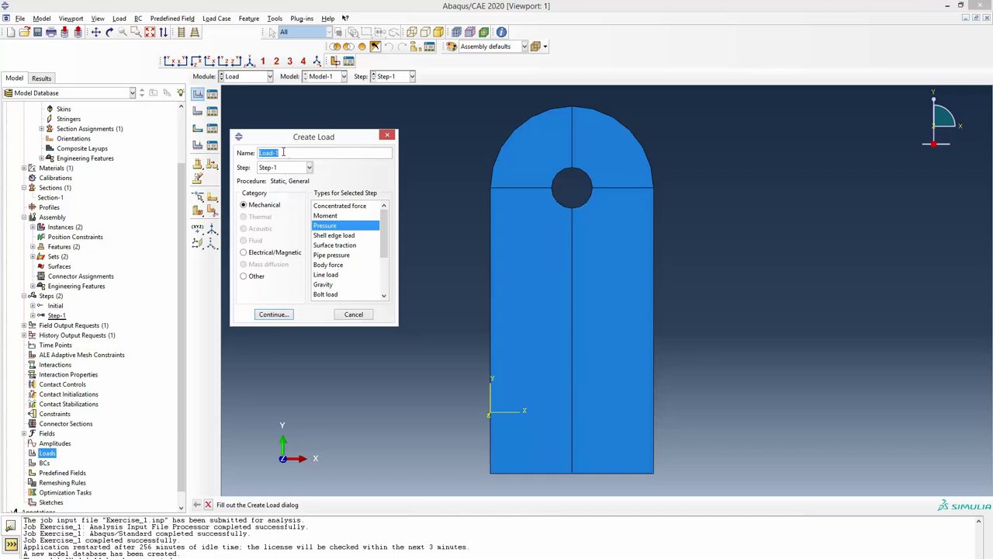
pyautogui.click(330, 217)
pyautogui.click(331, 247)
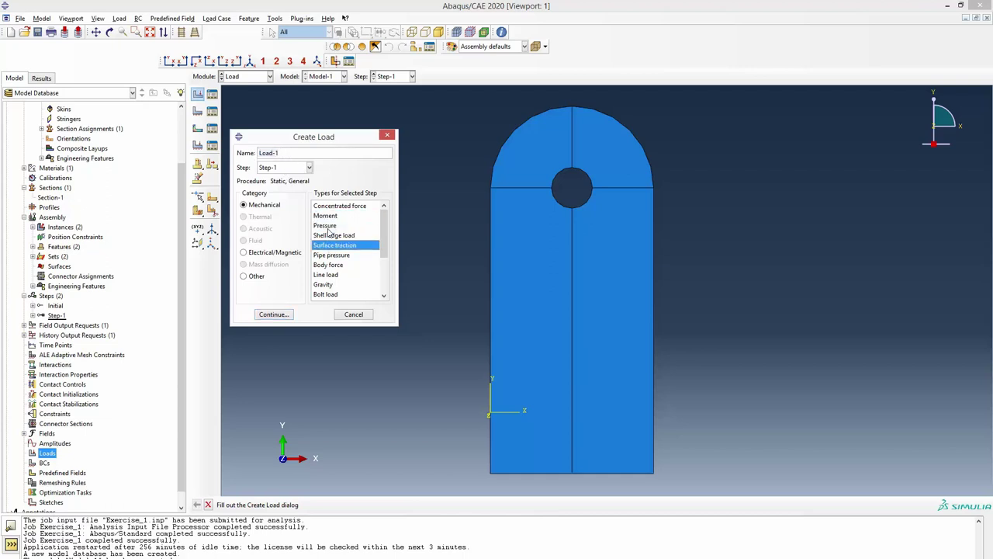
pyautogui.click(330, 226)
pyautogui.doubleClick(258, 152)
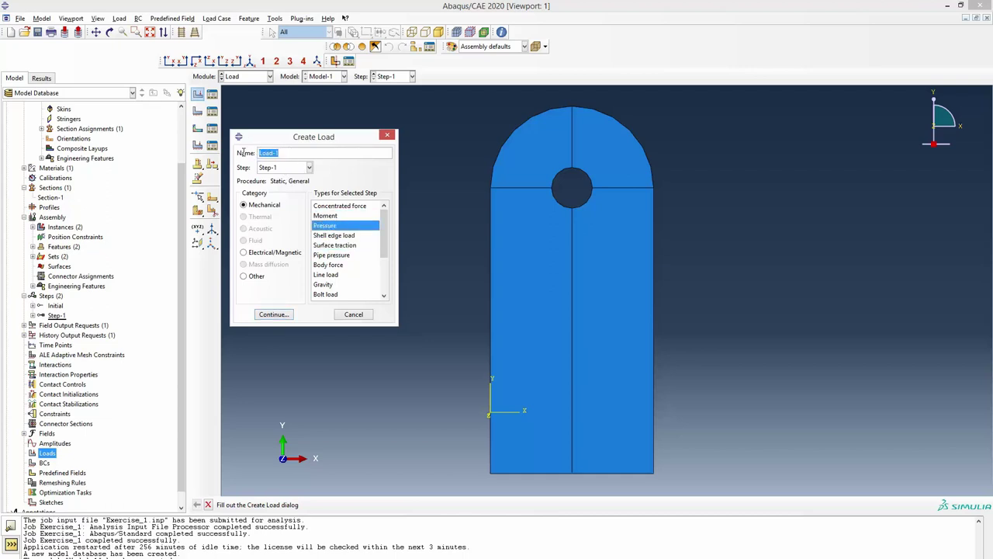
pyautogui.click(259, 152)
pyautogui.click(280, 315)
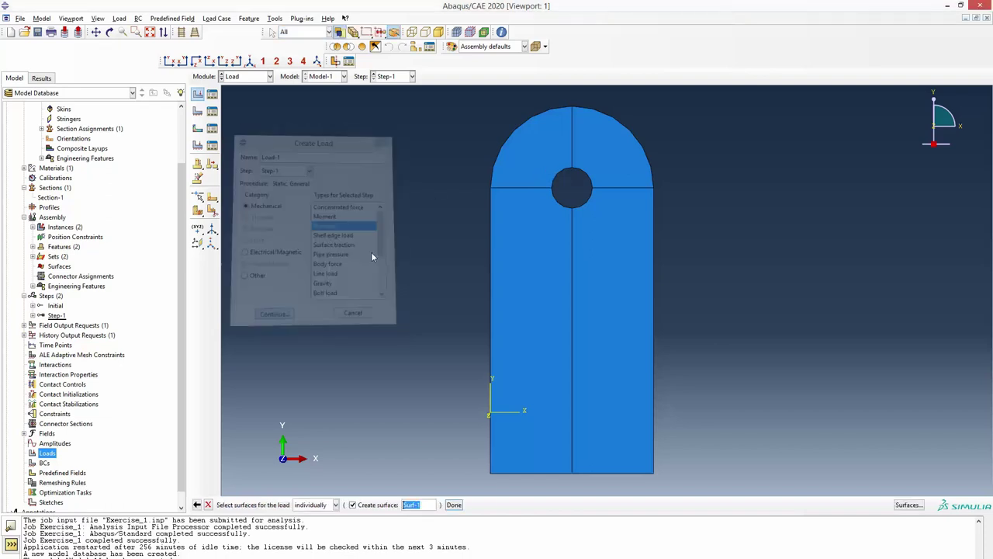
# - Assign the pressure load to the two upper quarter arcs of the bolt hole, creating the surface Surf-1
pyautogui.click(555, 177)
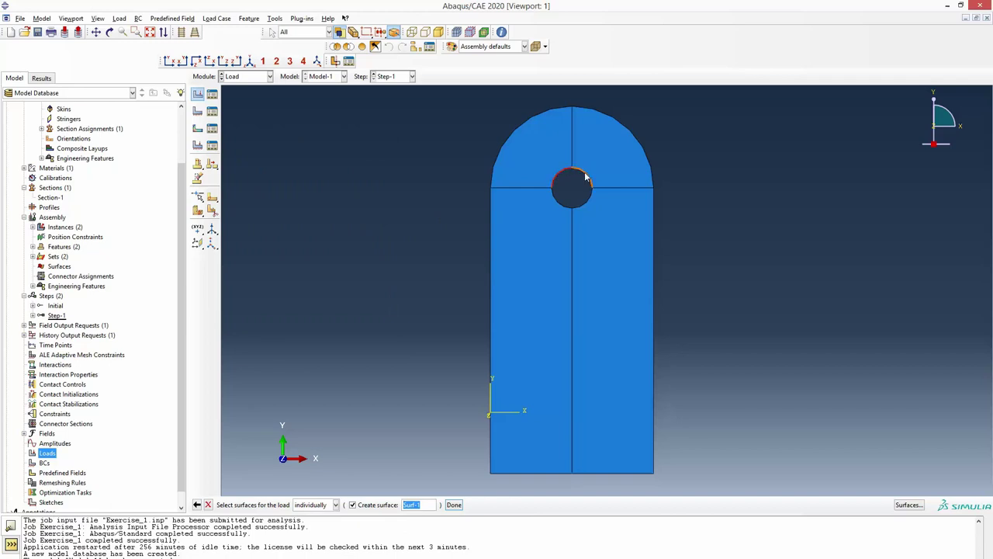
pyautogui.click(587, 176)
pyautogui.click(555, 181)
pyautogui.keyDown('shift'); pyautogui.click(587, 179); pyautogui.keyUp('shift')
pyautogui.click(454, 505)
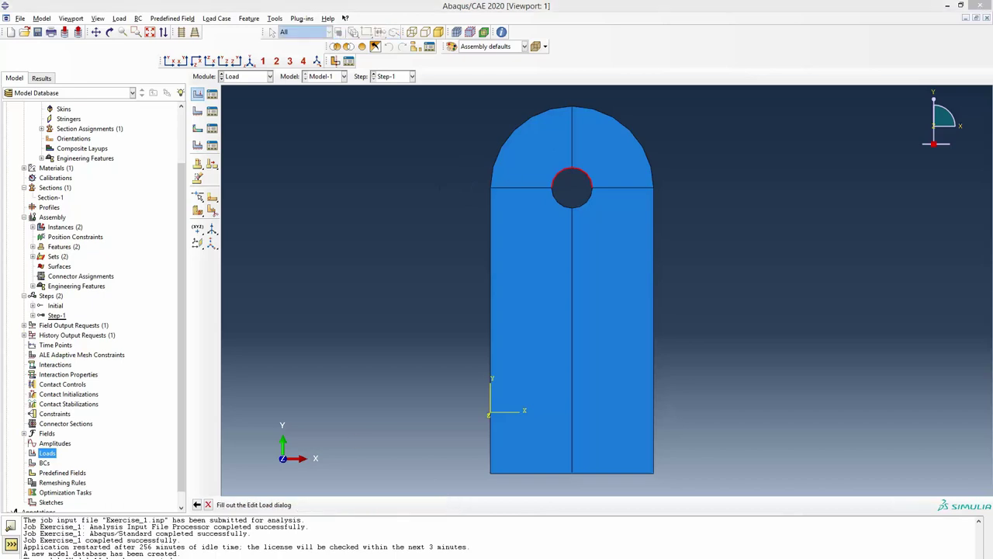
# - Enter the pressure magnitude for Load-1 with Uniform distribution and Ramp amplitude, and accept the load
pyautogui.moveTo(95, 191); pyautogui.dragTo(298, 176)
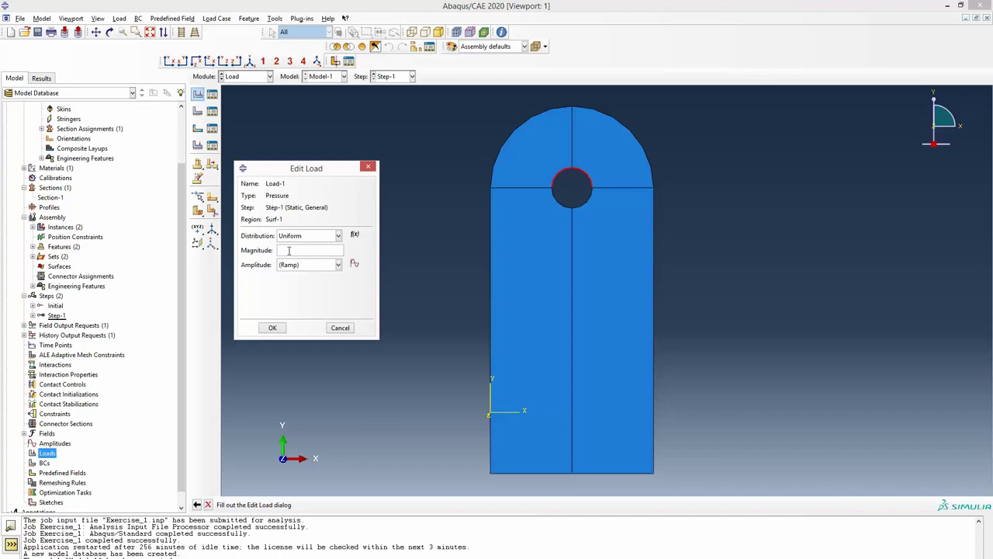
pyautogui.click(299, 250)
pyautogui.click(272, 329)
pyautogui.click(280, 330)
# - Begin a Symmetry/Antisymmetry/Encastre boundary condition named Fixed in Step-1
pyautogui.scroll(2, 586, 183)
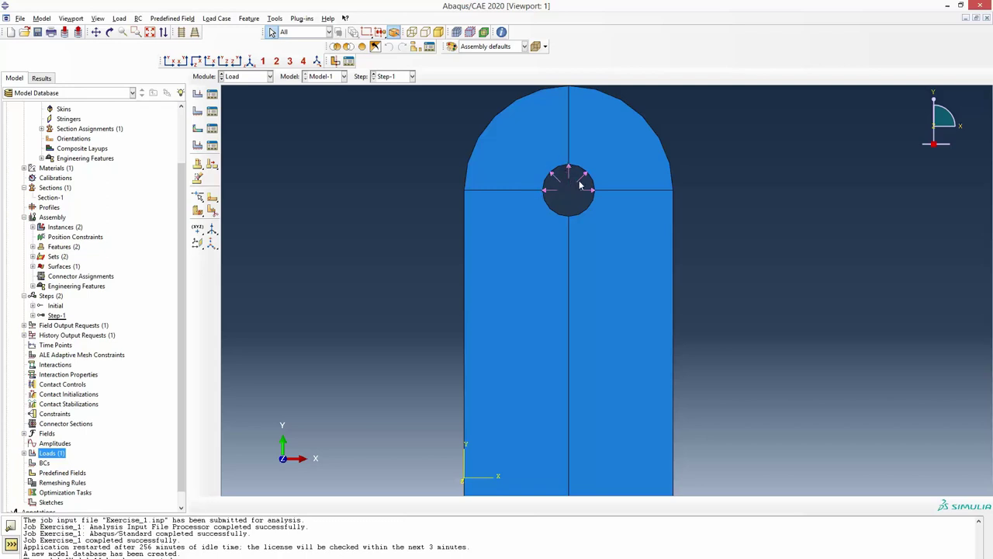
pyautogui.scroll(-3, 497, 334)
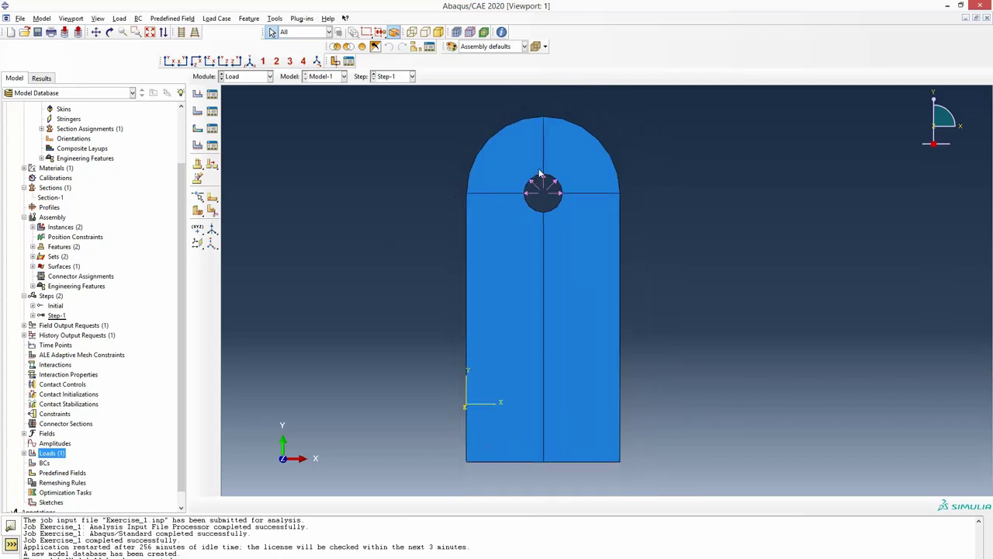
pyautogui.scroll(1, 599, 429)
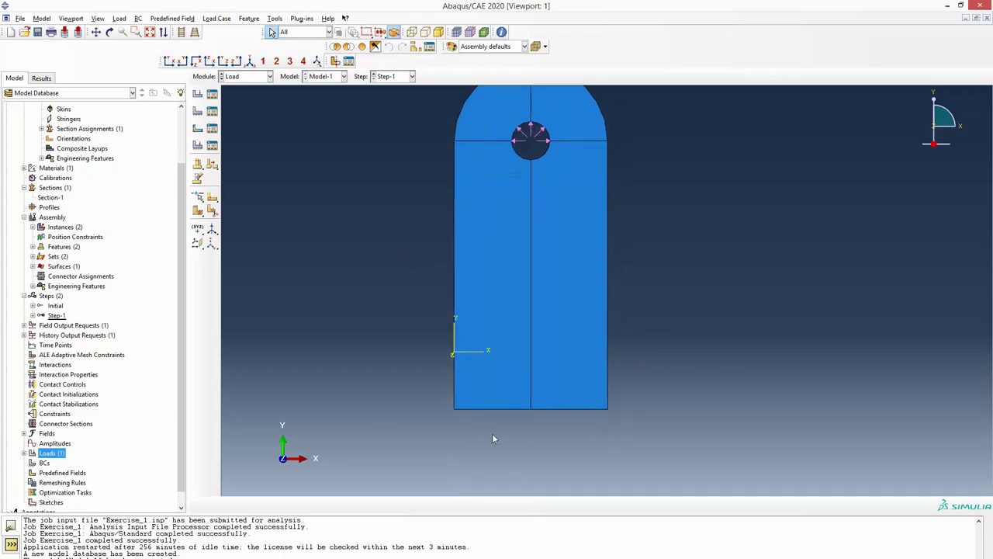
pyautogui.doubleClick(44, 464)
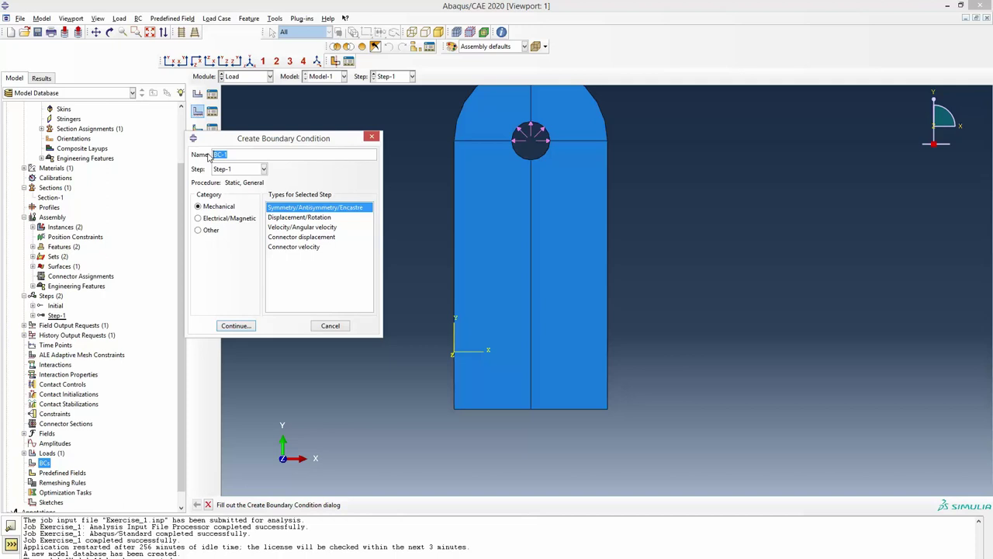
pyautogui.write('Fixed')
pyautogui.click(235, 326)
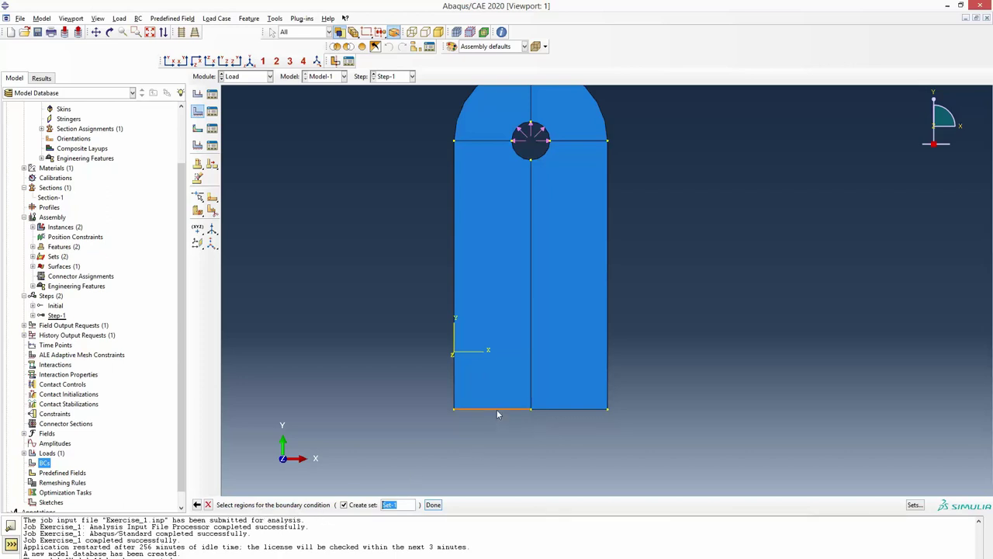
# - Apply the Fixed boundary condition as ENCASTRE to both halves of the plate's bottom edge, creating the set Set-1
pyautogui.keyDown('shift'); pyautogui.click(559, 409); pyautogui.keyUp('shift')
pyautogui.click(433, 506)
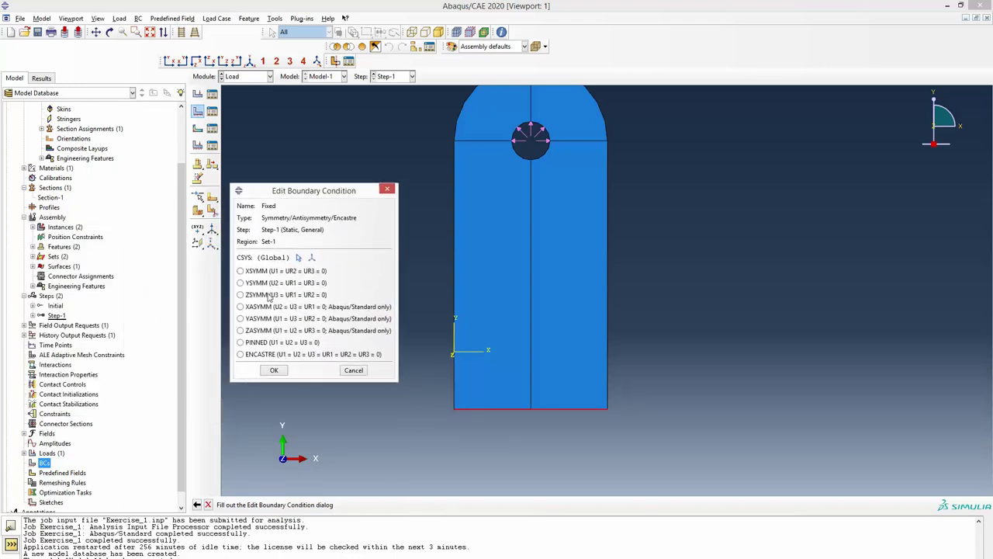
pyautogui.click(241, 354)
pyautogui.click(274, 371)
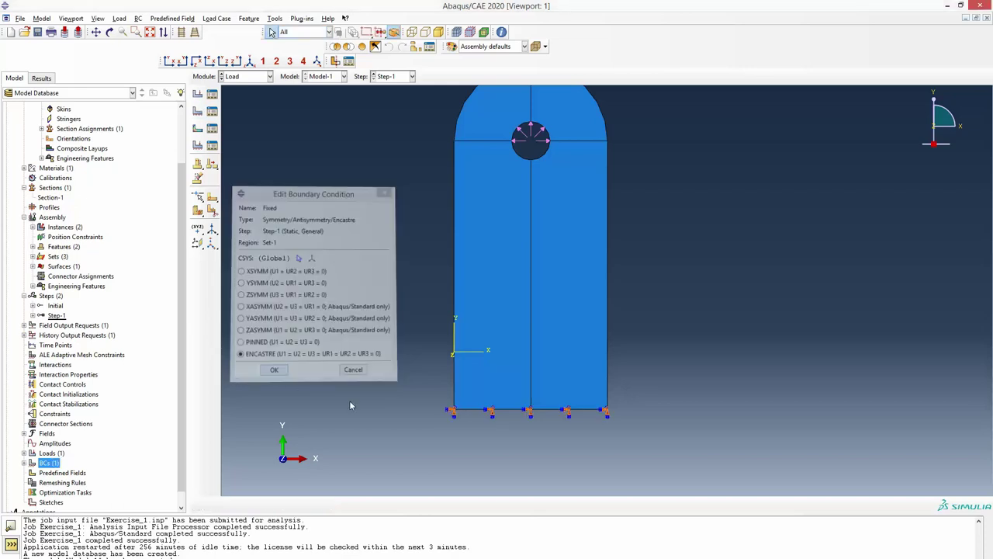
# - Switch to the Mesh module with the assembly as the object
pyautogui.scroll(-2, 484, 445)
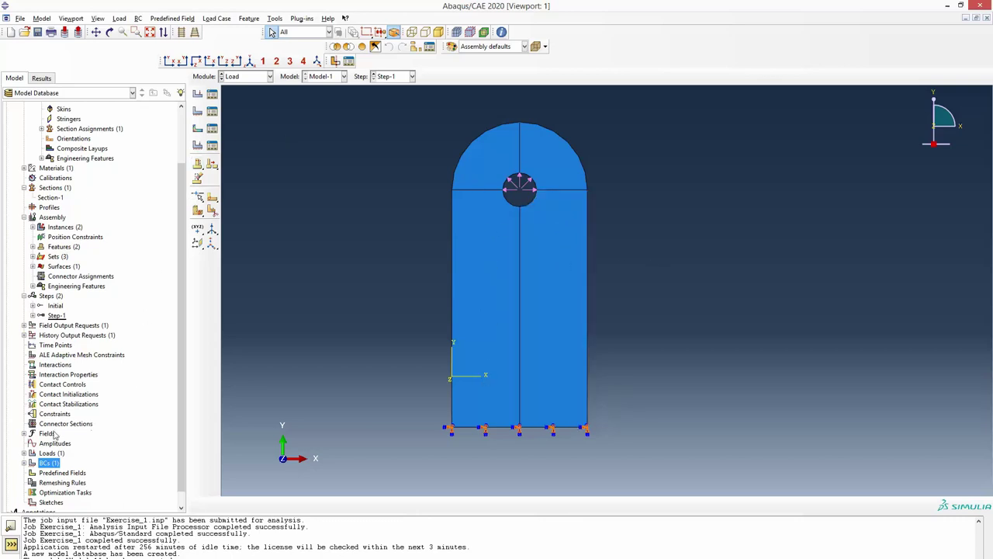
pyautogui.click(269, 76)
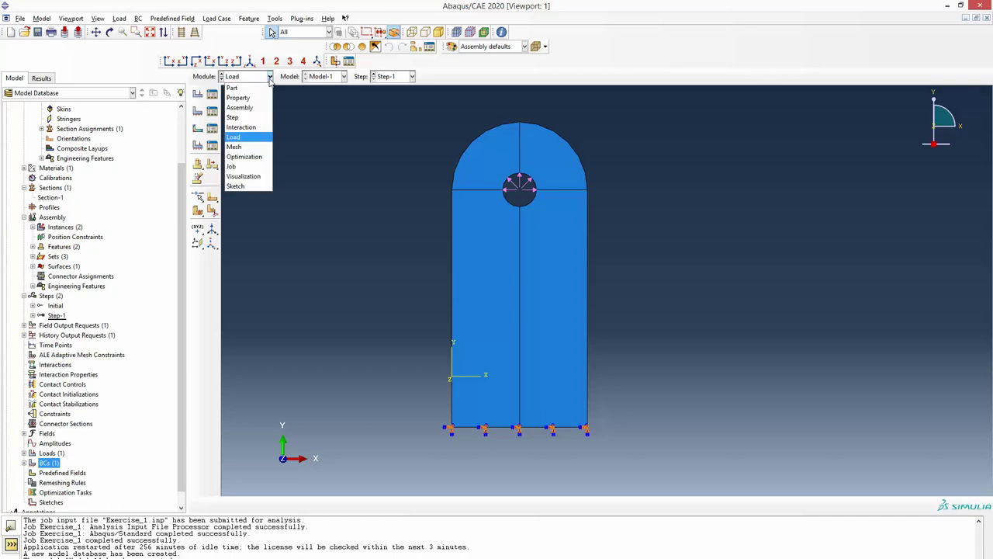
pyautogui.click(247, 148)
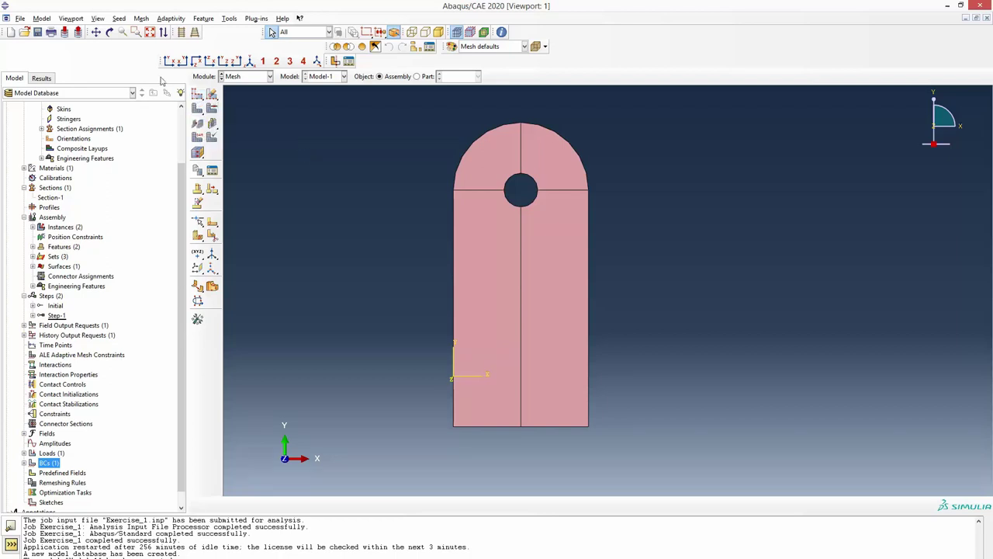
# - Select the whole plate instance for global seeding and bring up its seed sizing settings
pyautogui.click(121, 19)
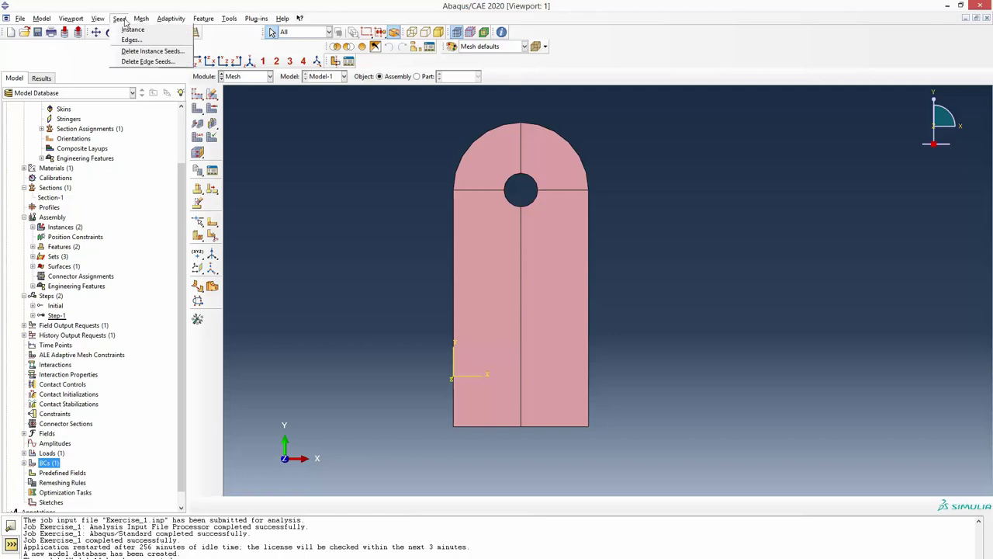
pyautogui.click(141, 18)
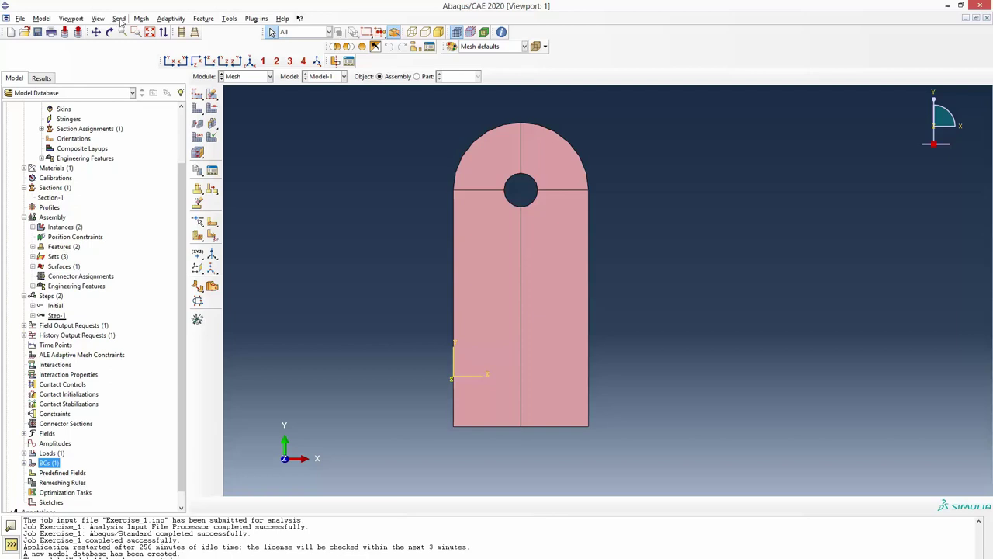
pyautogui.click(119, 19)
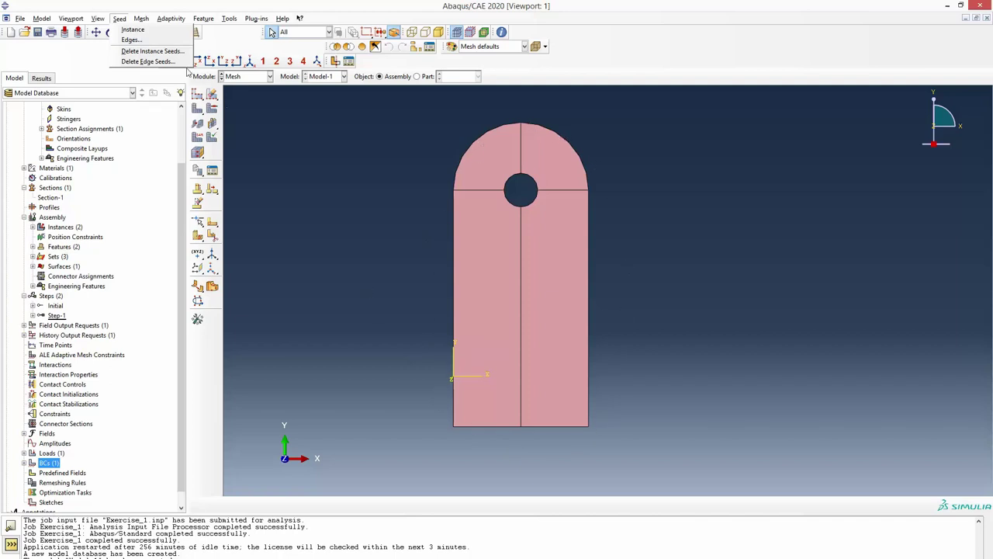
pyautogui.click(132, 31)
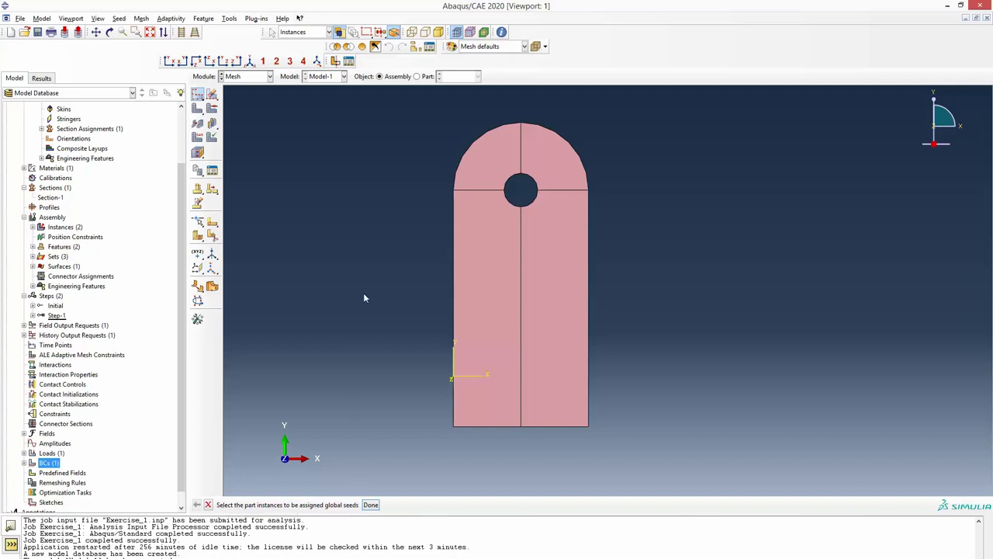
pyautogui.moveTo(400, 103); pyautogui.dragTo(651, 452)
pyautogui.click(371, 505)
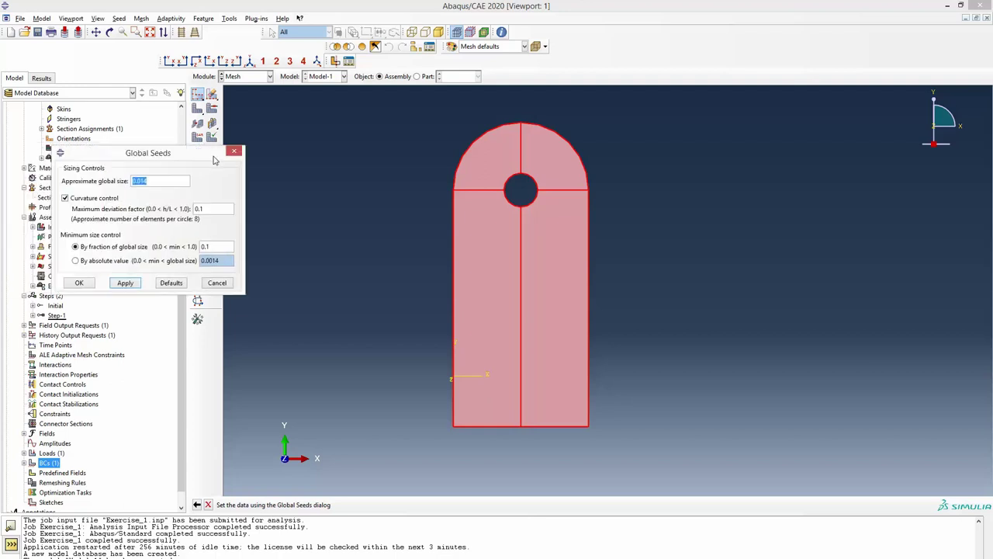
pyautogui.moveTo(161, 149); pyautogui.dragTo(335, 173)
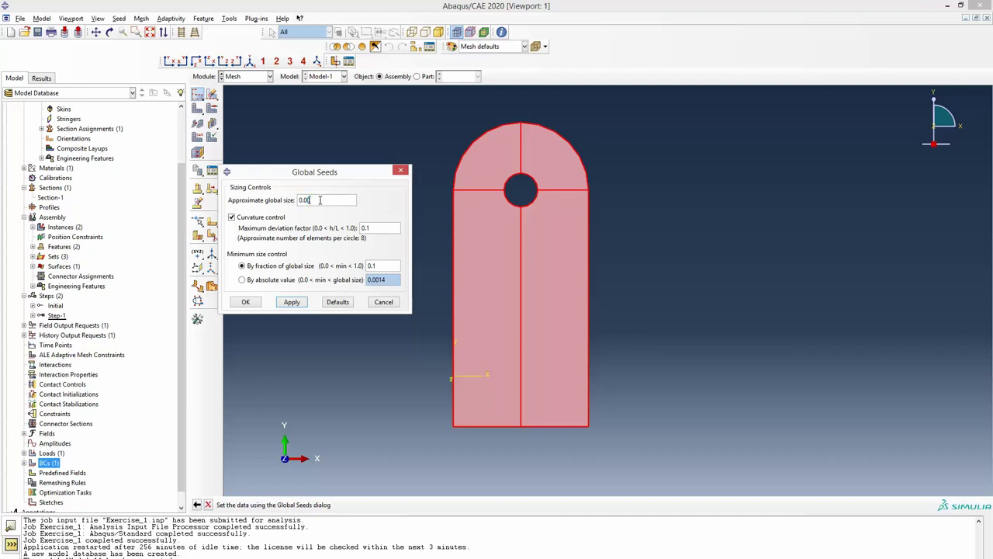
# - Apply an approximate global seed size of 0.001 to the plate and inspect the seed spacing along its edges
pyautogui.write('1')
pyautogui.click(293, 304)
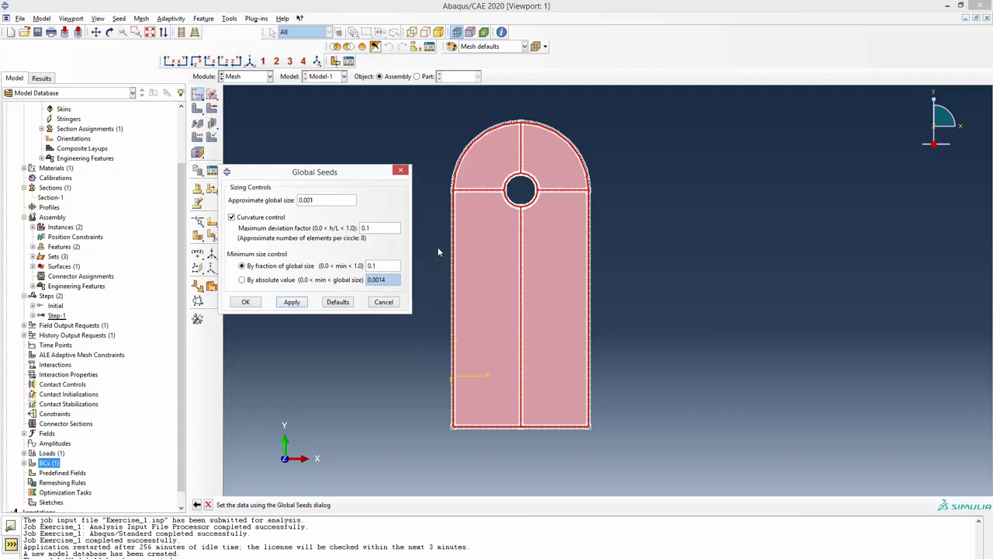
pyautogui.scroll(10, 438, 247)
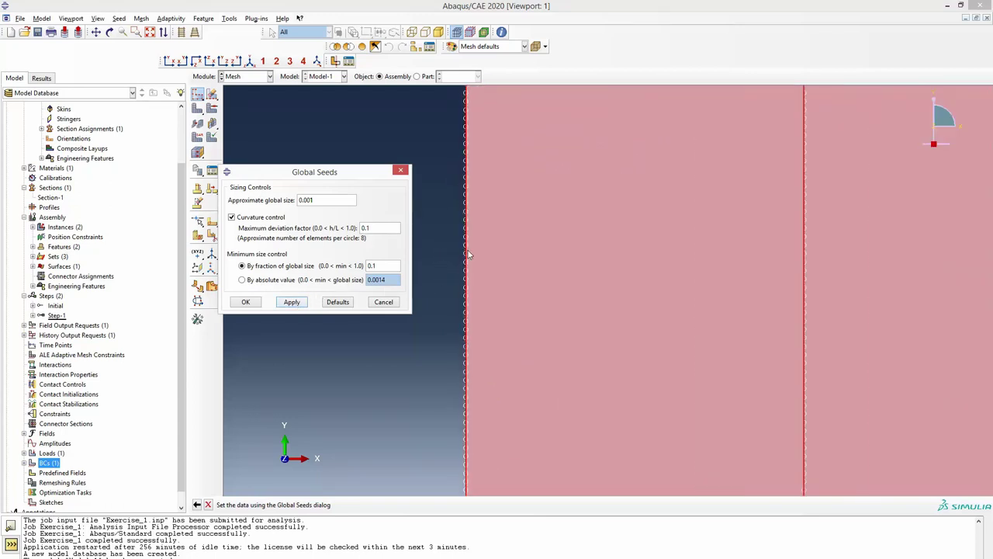
pyautogui.scroll(3, 468, 254)
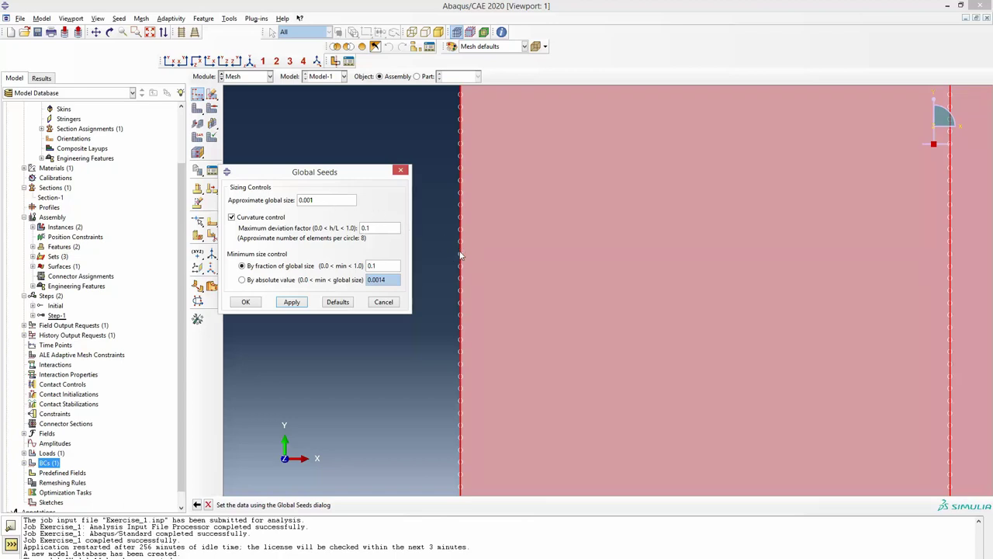
# - Set the plate's approximate global seed size to 0.005, apply it, and check the seeds along the edges and around the hole
pyautogui.click(307, 200)
pyautogui.doubleClick(307, 200)
pyautogui.write('0.001')
pyautogui.press('BackSpace')
pyautogui.write('5')
pyautogui.click(291, 302)
pyautogui.scroll(-2, 490, 256)
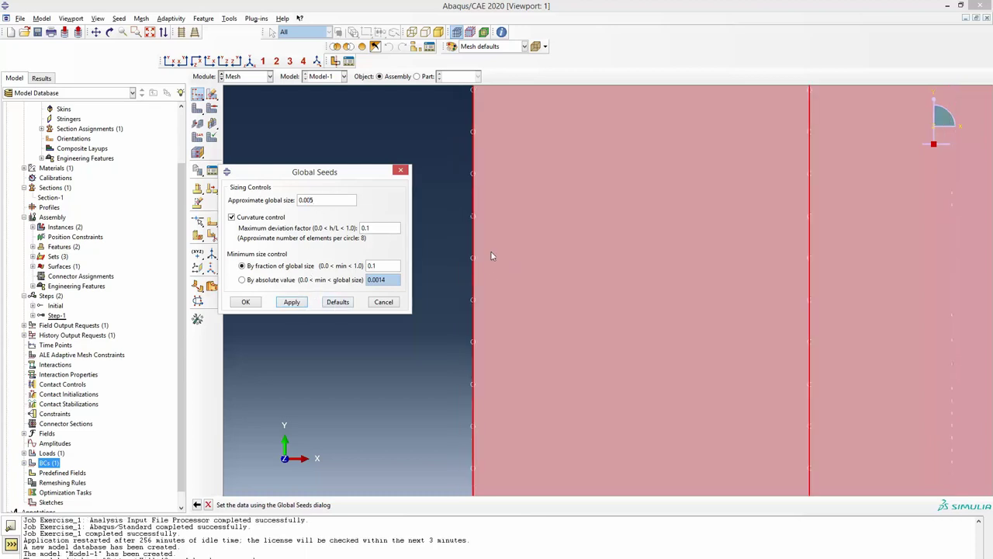
pyautogui.scroll(-4, 491, 256)
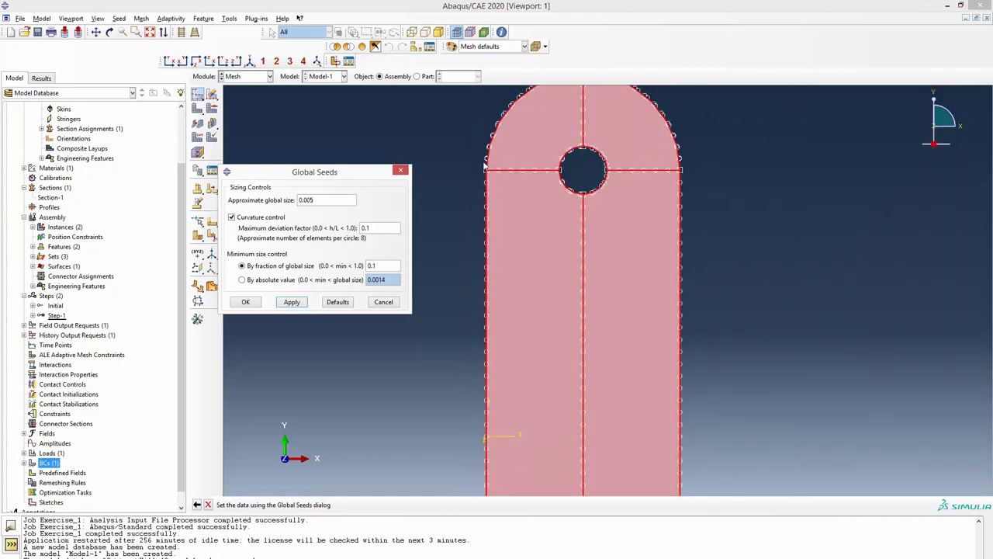
pyautogui.scroll(5, 485, 164)
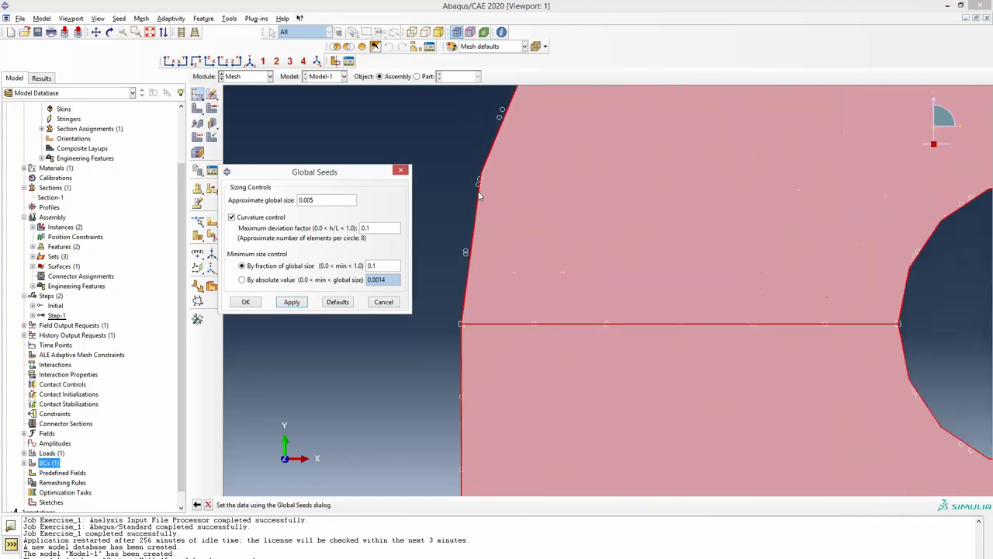
pyautogui.scroll(3, 479, 196)
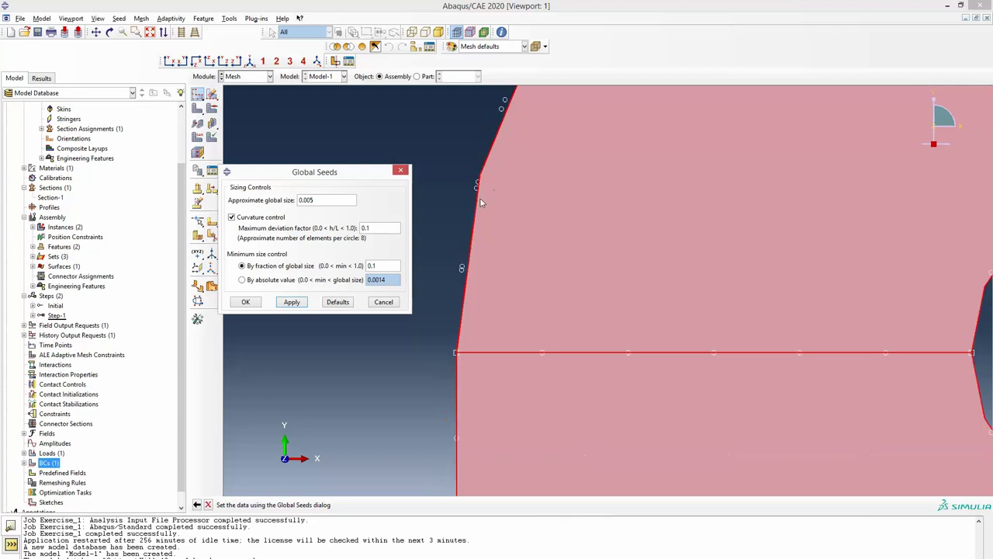
pyautogui.scroll(-5, 481, 202)
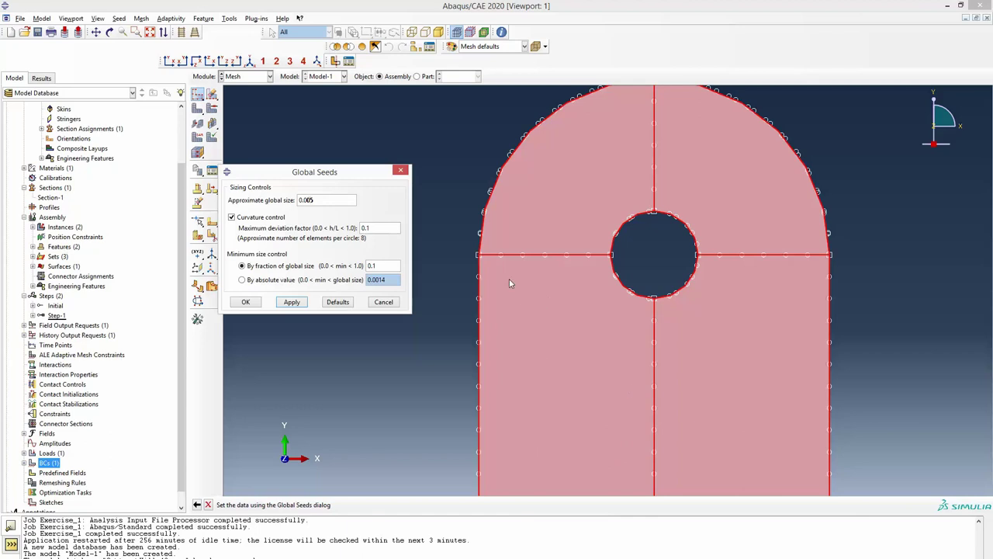
# - Assign mesh controls to all plate regions: Quad elements, Free technique, Medial axis algorithm with minimized mesh transition
pyautogui.click(142, 19)
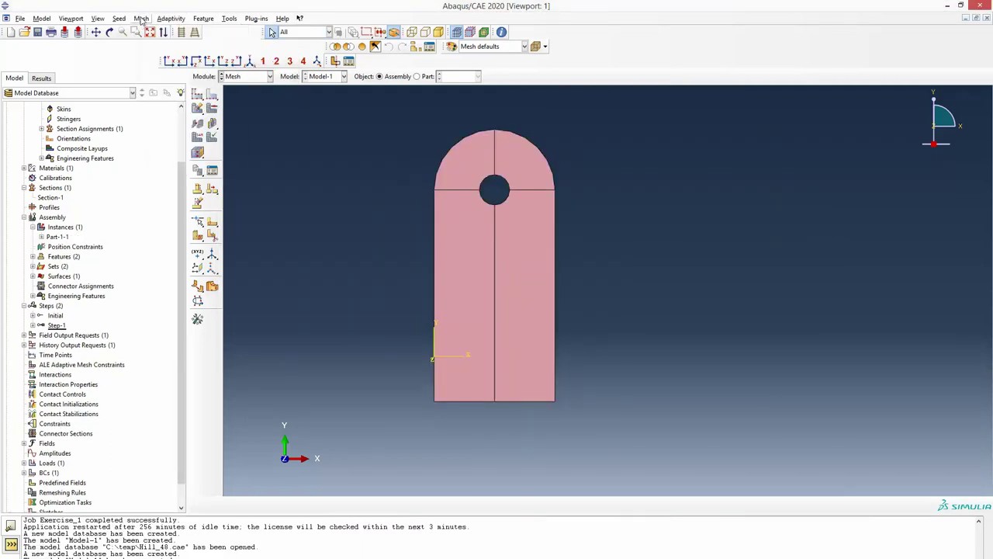
pyautogui.click(149, 29)
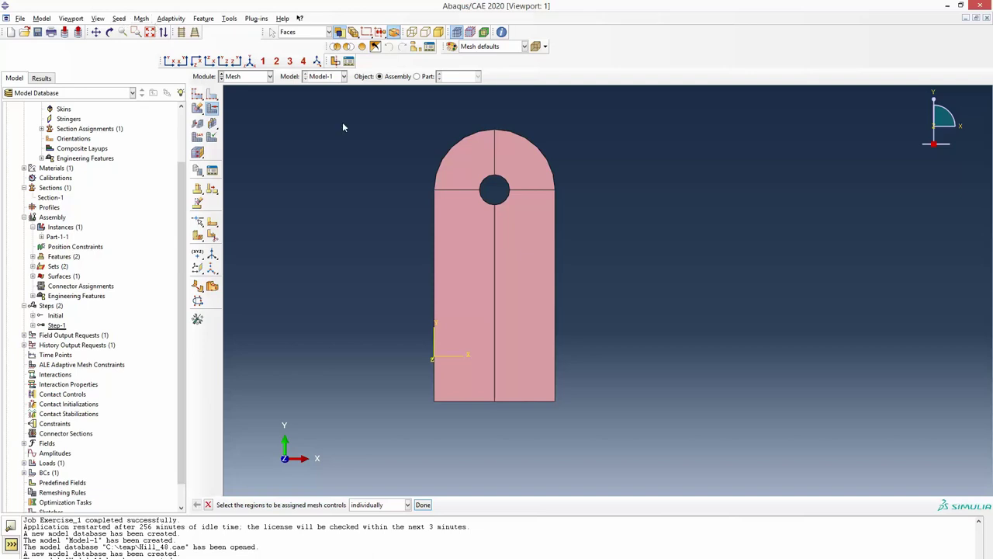
pyautogui.moveTo(399, 101); pyautogui.dragTo(635, 432)
pyautogui.middleClick(383, 386)
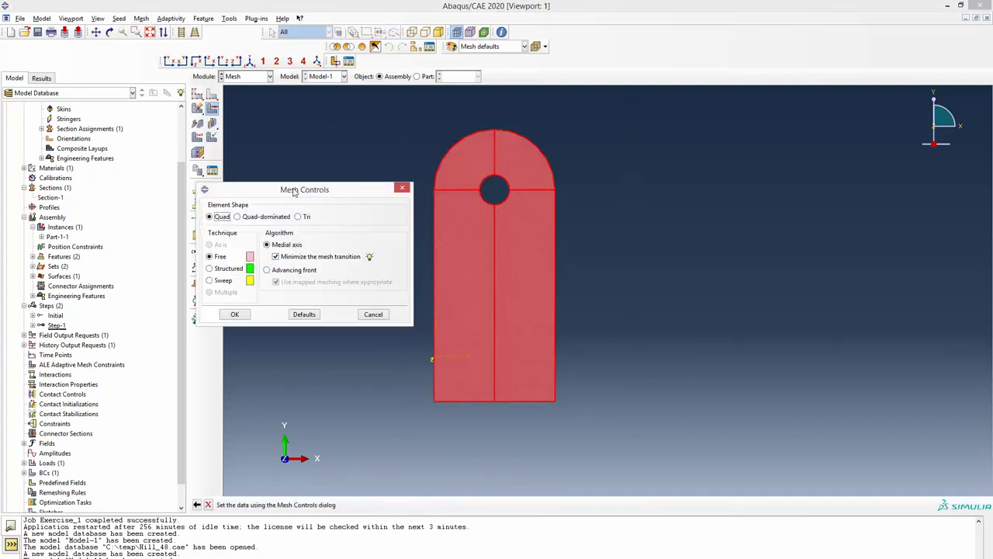
pyautogui.moveTo(295, 192); pyautogui.dragTo(250, 165)
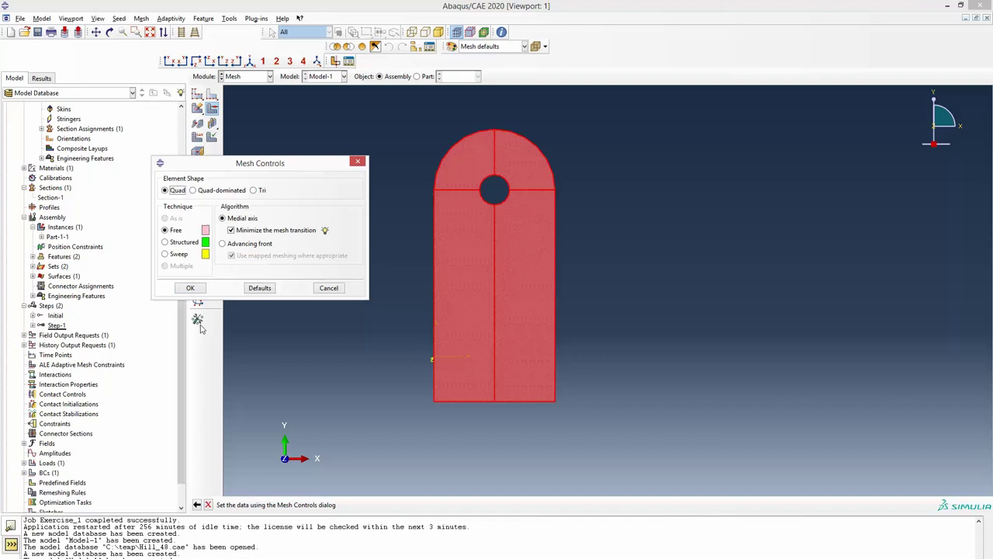
pyautogui.click(193, 288)
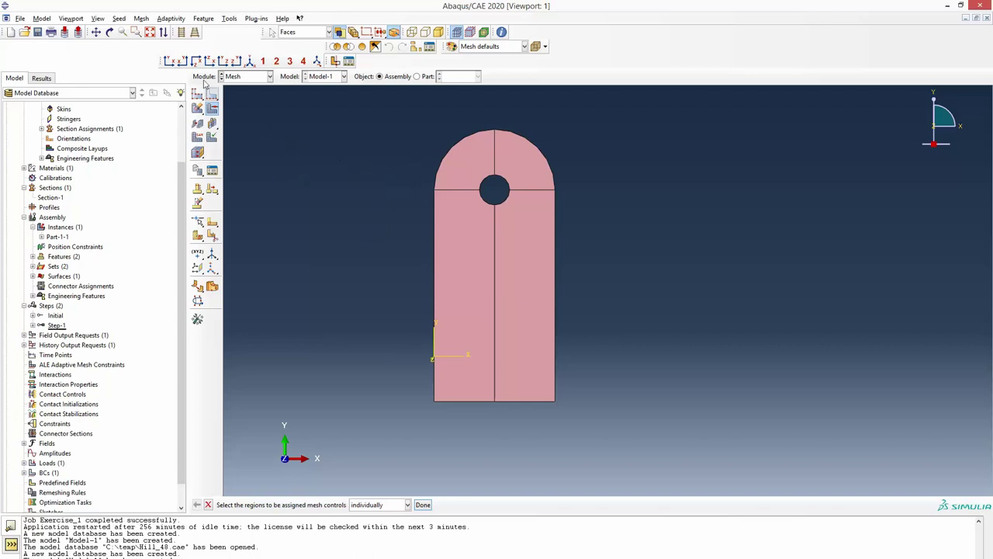
# - Generate the mesh on the plate's part instance
pyautogui.click(142, 19)
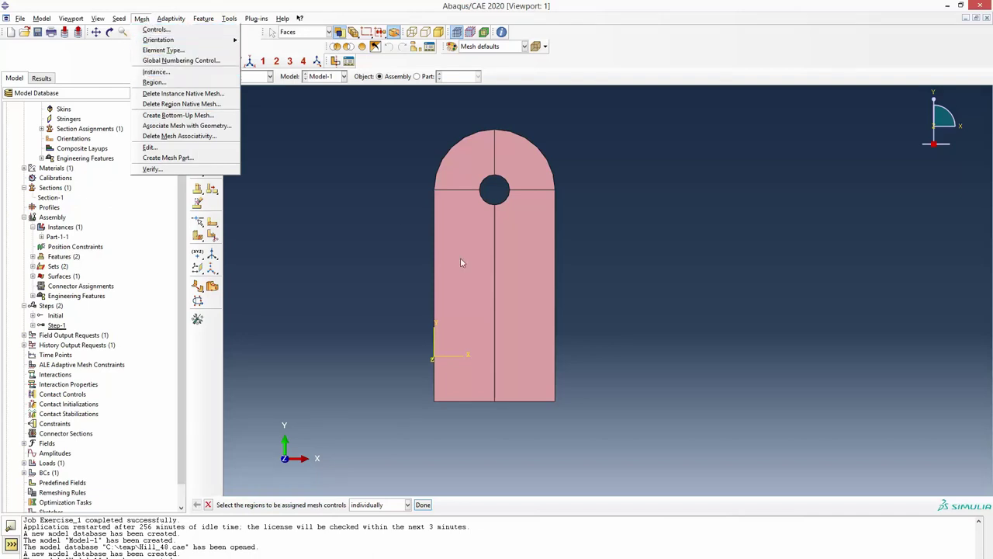
pyautogui.click(166, 72)
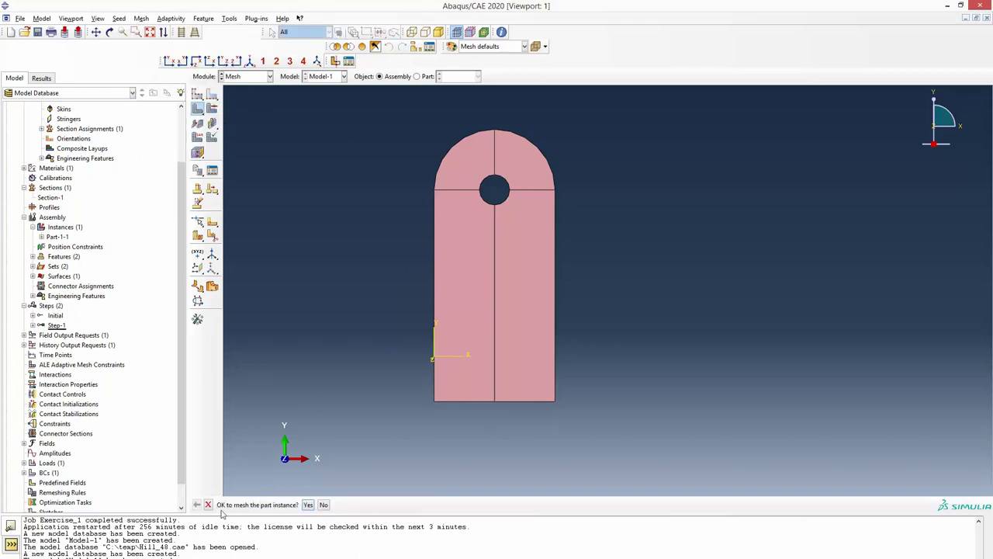
pyautogui.click(308, 505)
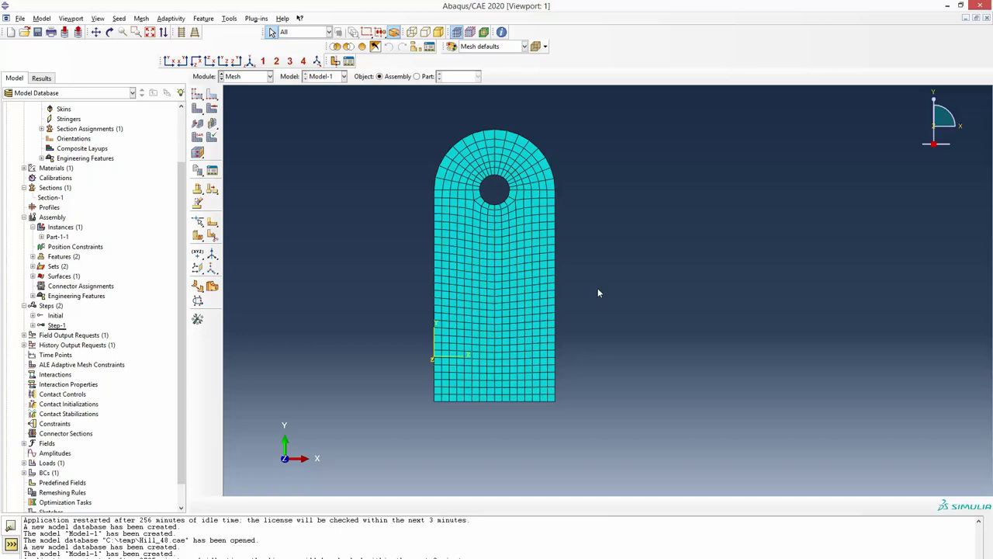
# - Create a job named Exercise1 from Model-1 as a full analysis run in the background and submitted immediately
pyautogui.moveTo(185, 388); pyautogui.dragTo(183, 431)
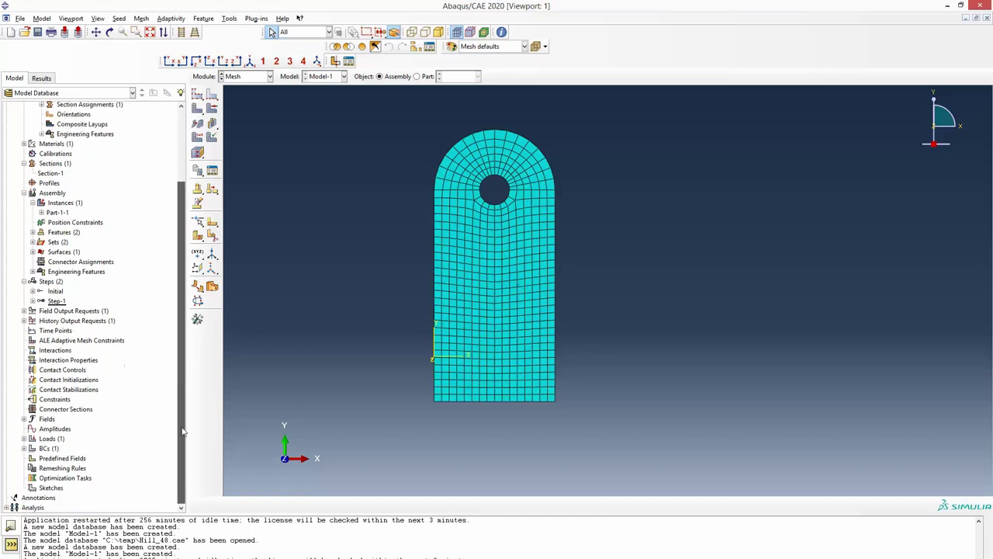
pyautogui.scroll(3, 42, 366)
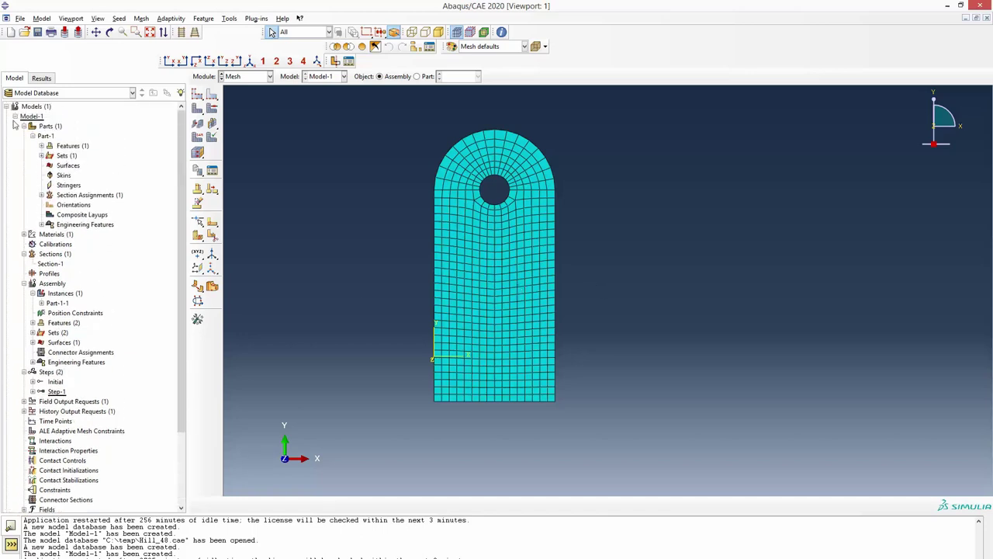
pyautogui.click(14, 117)
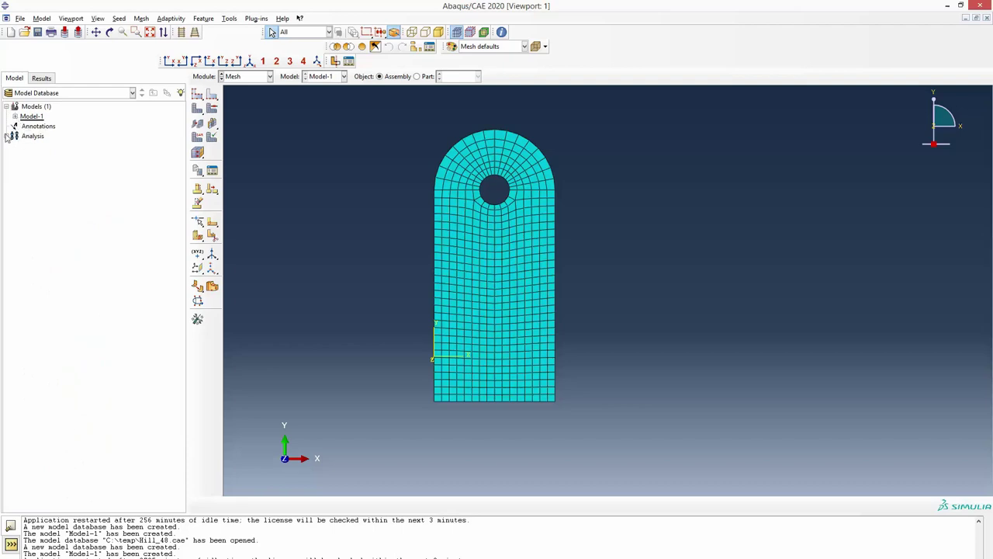
pyautogui.click(14, 117)
pyautogui.click(15, 116)
pyautogui.click(15, 117)
pyautogui.click(14, 108)
pyautogui.click(6, 135)
pyautogui.click(35, 146)
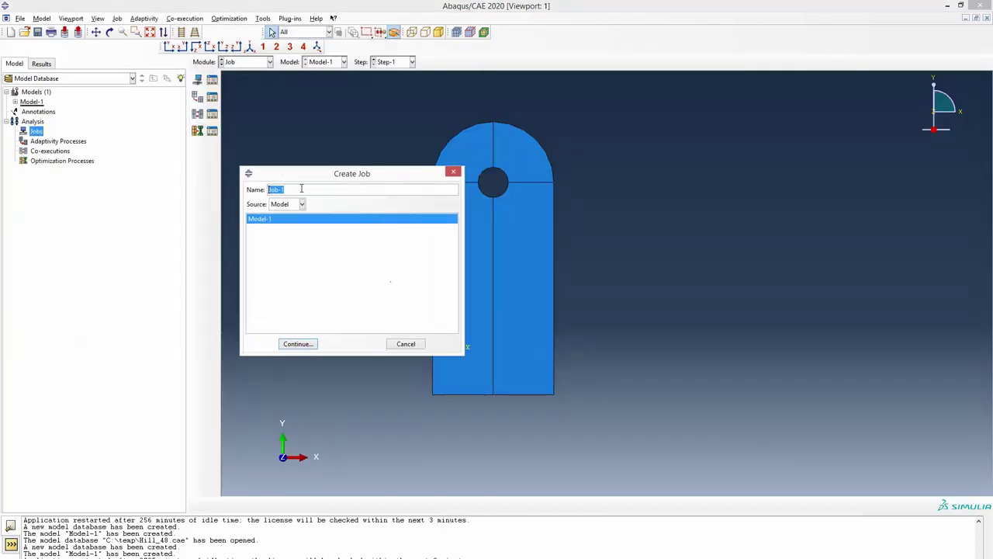
pyautogui.click(296, 190)
pyautogui.doubleClick(296, 189)
pyautogui.write('Exercise1')
pyautogui.click(297, 344)
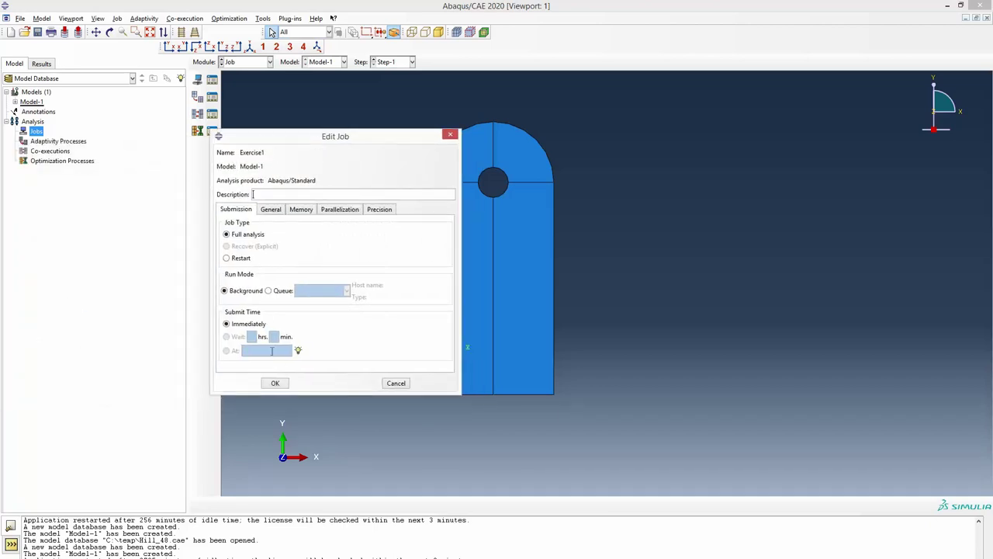
pyautogui.click(275, 384)
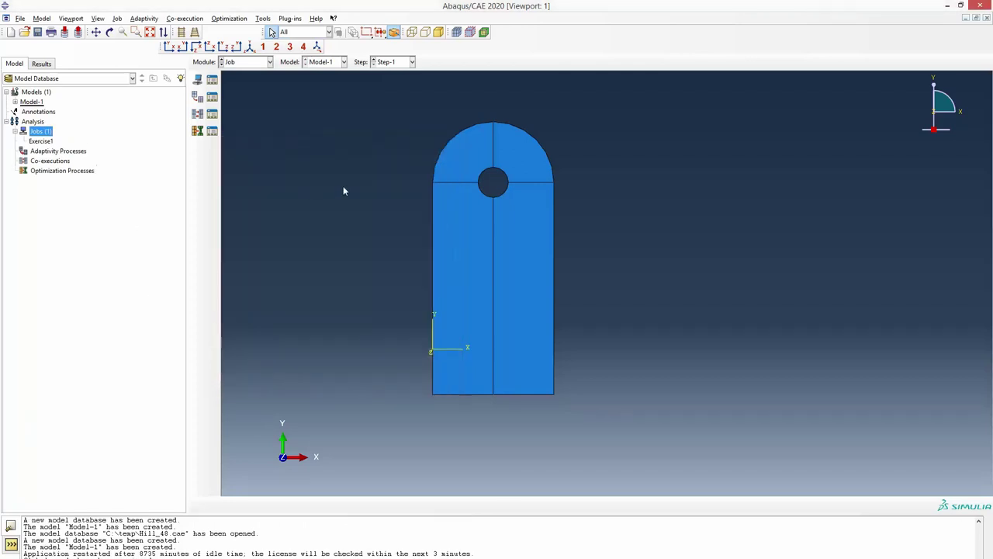
# - Submit the Exercise1 job for analysis
pyautogui.click(40, 141)
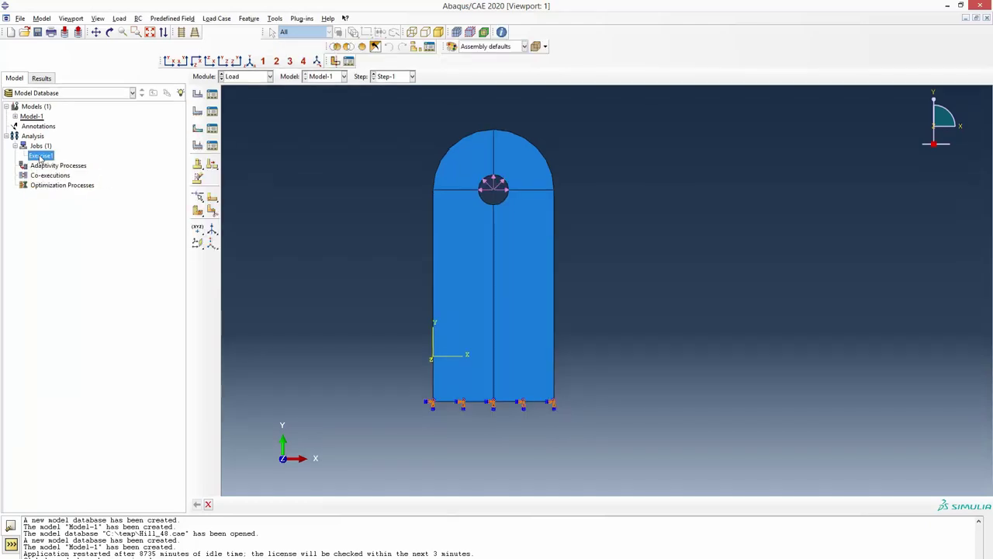
pyautogui.rightClick(40, 158)
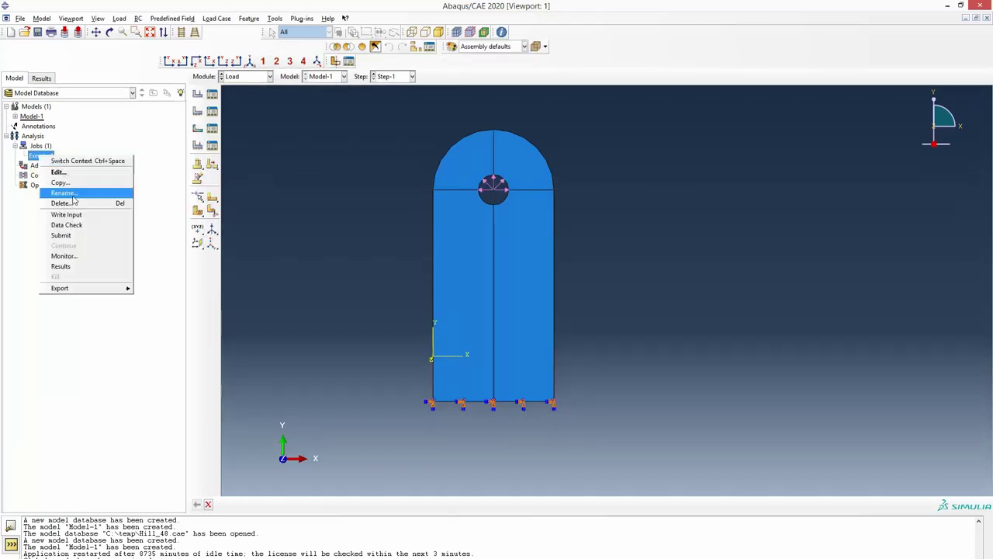
pyautogui.click(77, 237)
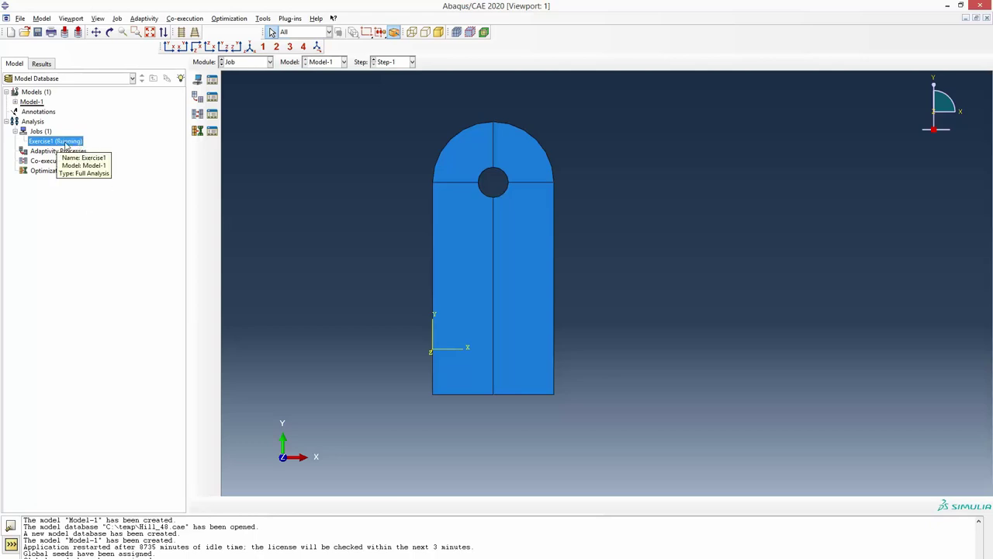
# - Monitor the progress of the Exercise1 job, including its increments and log, and dismiss the monitor
pyautogui.rightClick(71, 143)
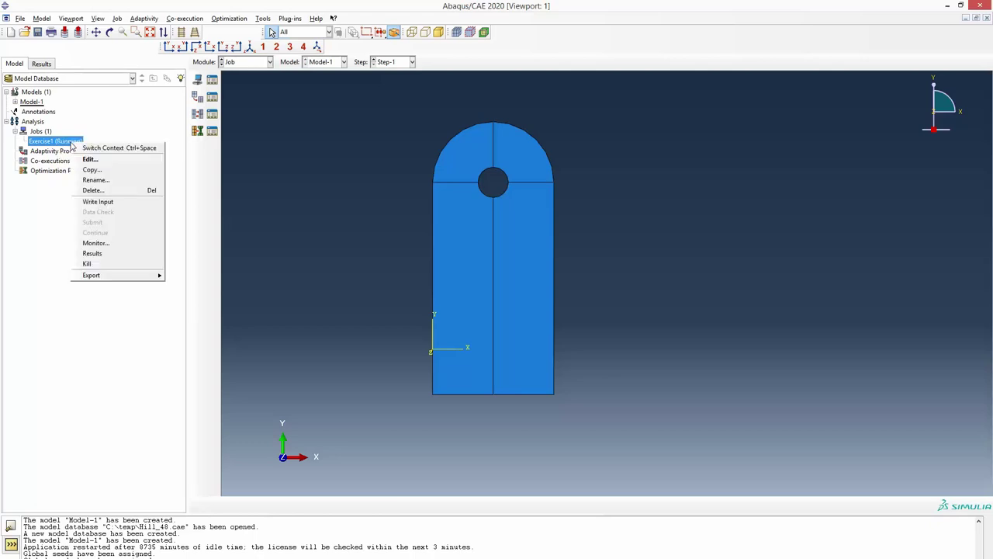
pyautogui.click(117, 246)
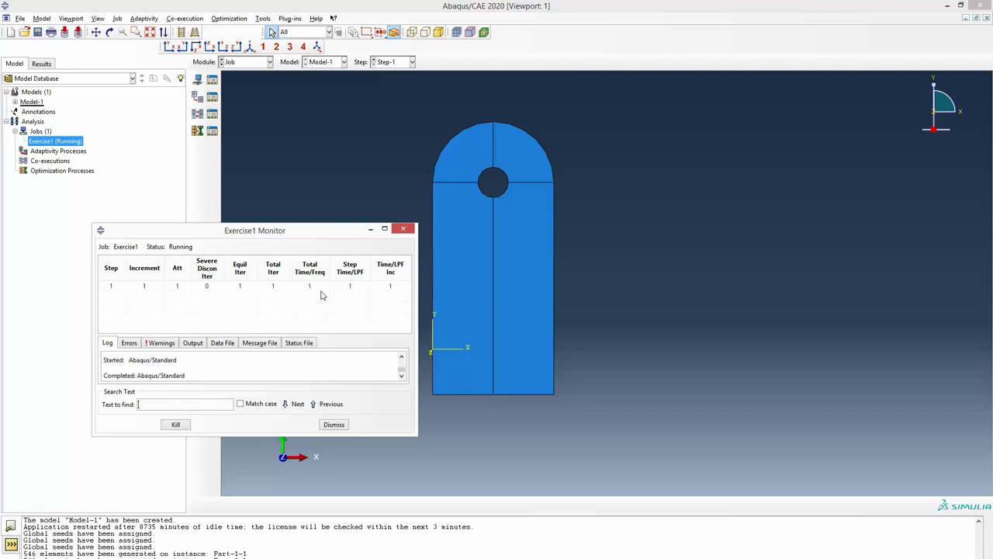
pyautogui.click(332, 424)
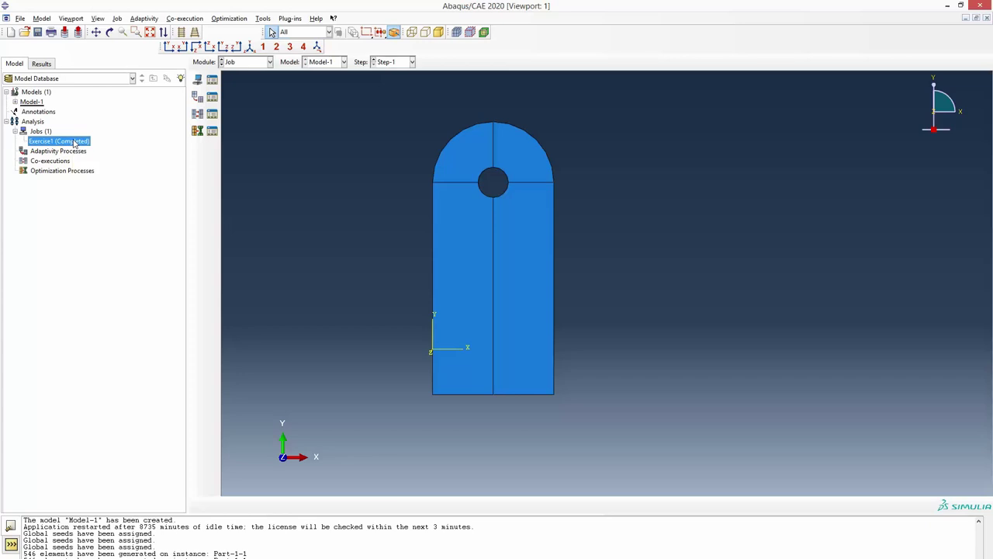
# - Open the results of the Exercise1 job and plot the stress contours on the deformed shape
pyautogui.rightClick(74, 145)
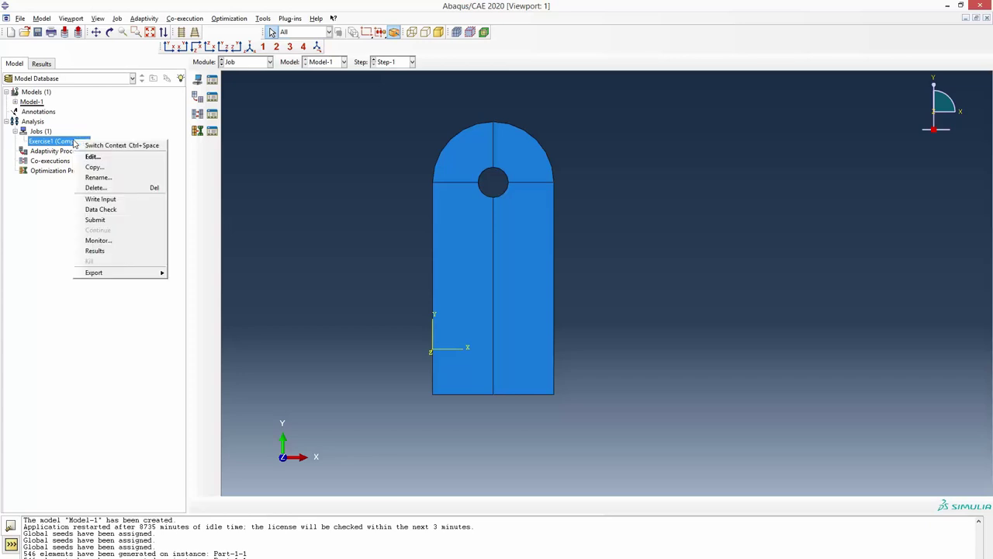
pyautogui.click(121, 252)
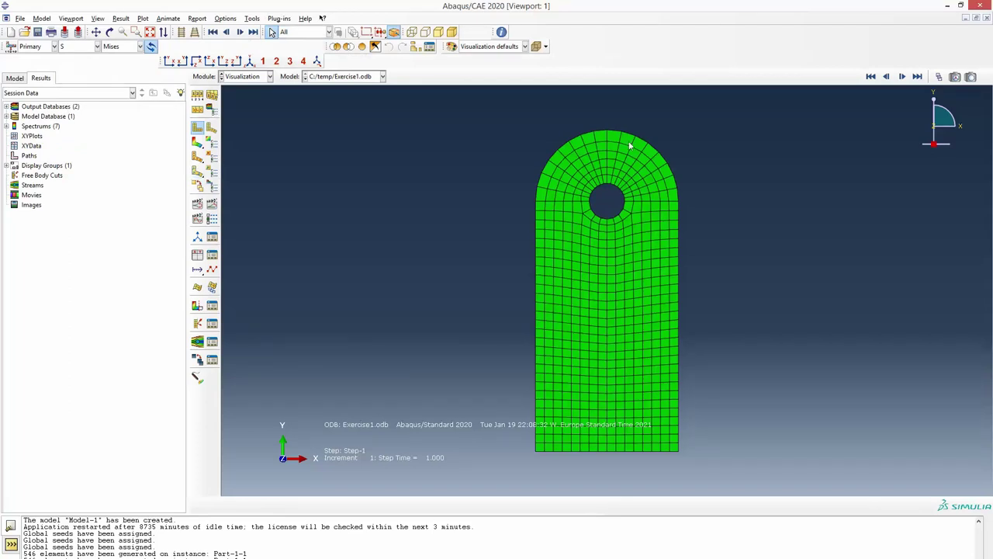
pyautogui.click(197, 145)
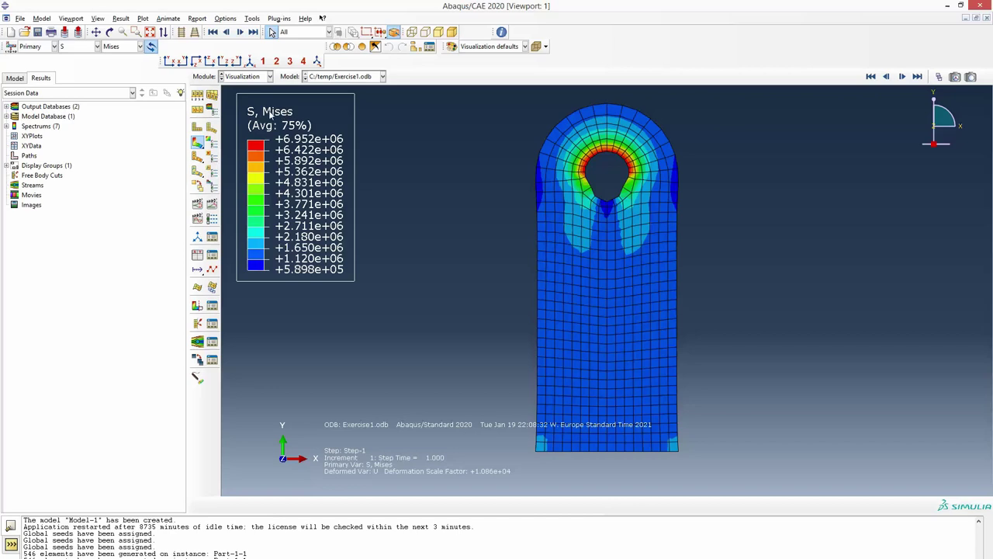
# - View the Tresca stress distribution on the plate, check the other available stress components, and return to Mises stress
pyautogui.click(140, 47)
pyautogui.click(123, 147)
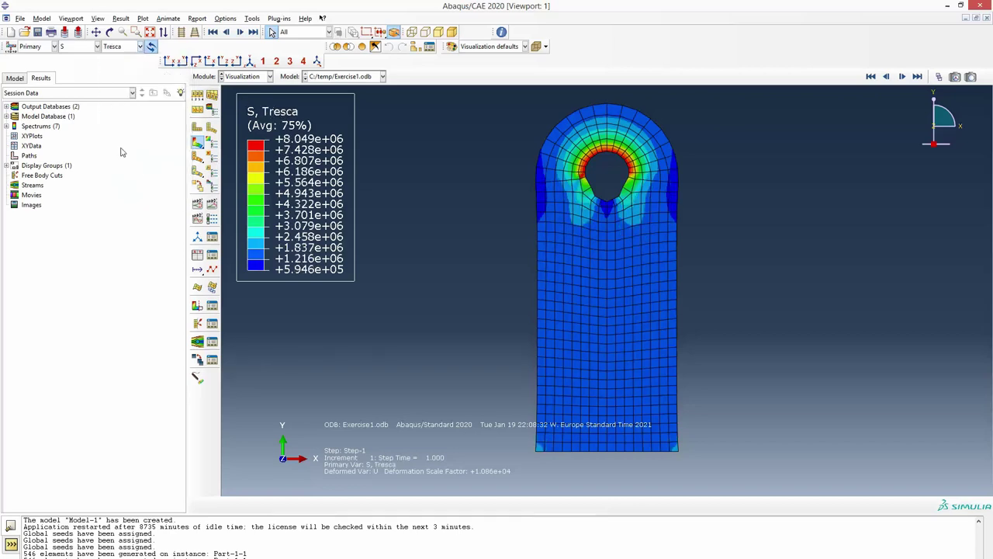
pyautogui.click(141, 46)
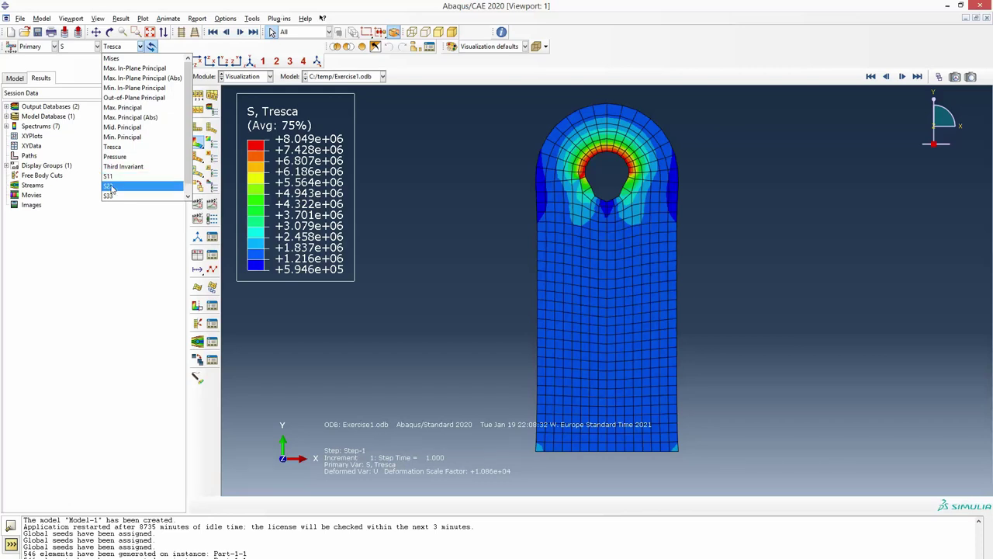
pyautogui.click(131, 49)
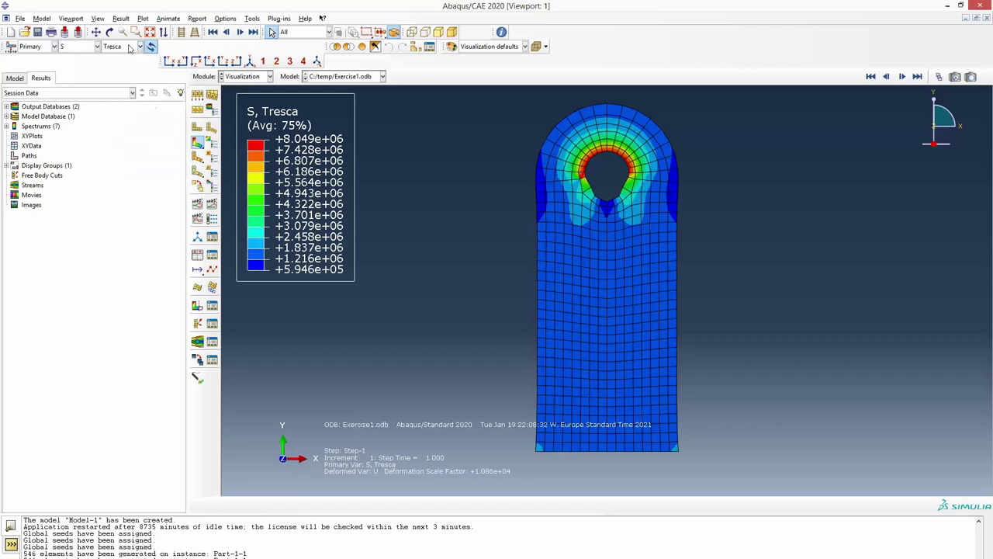
pyautogui.click(129, 48)
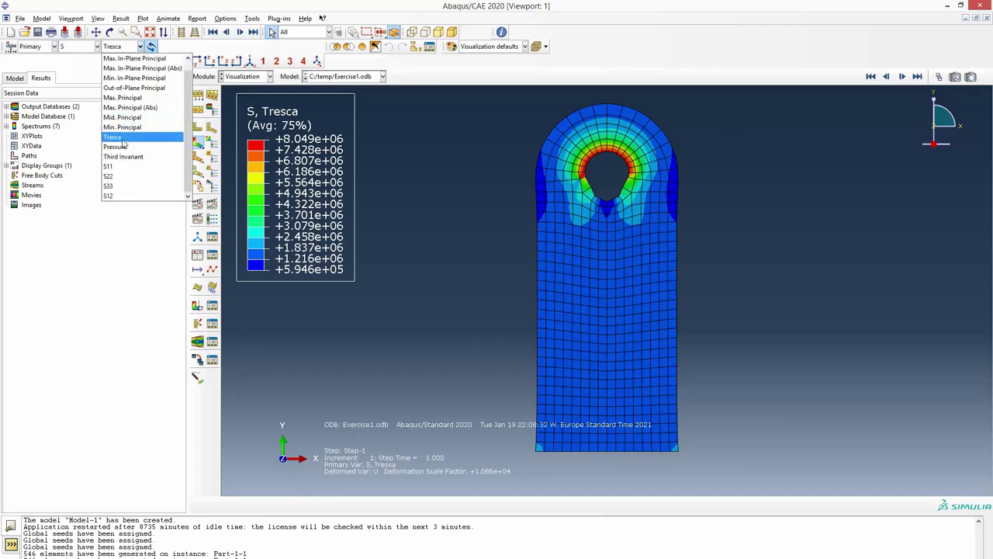
pyautogui.click(113, 60)
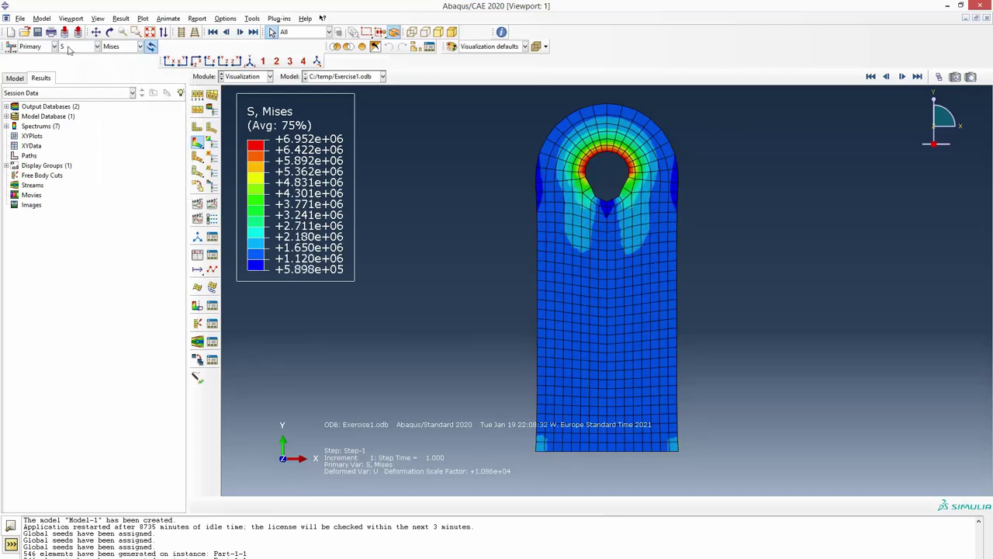
# - View the displacement magnitude U across the plate, then return to the Mises stress contours and examine the hole region
pyautogui.click(97, 48)
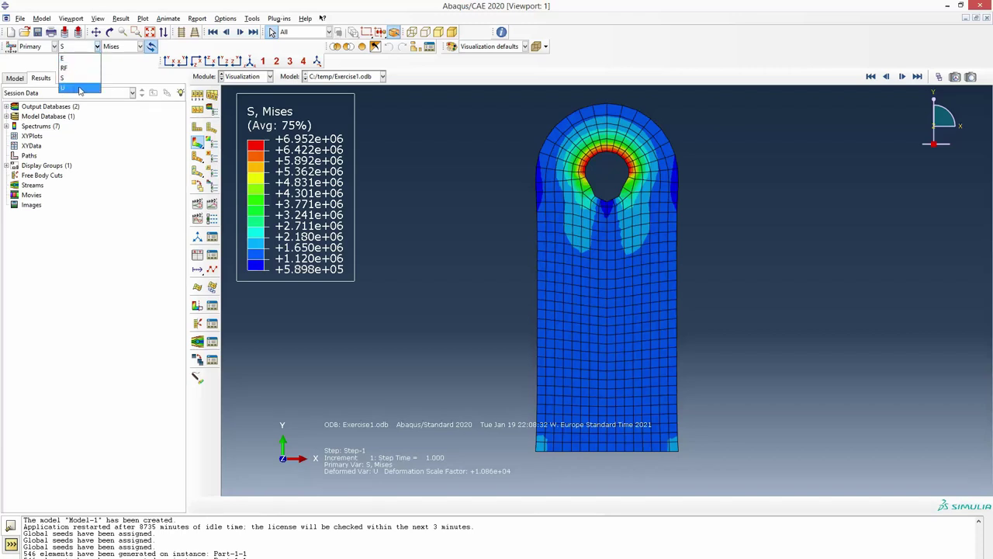
pyautogui.click(79, 91)
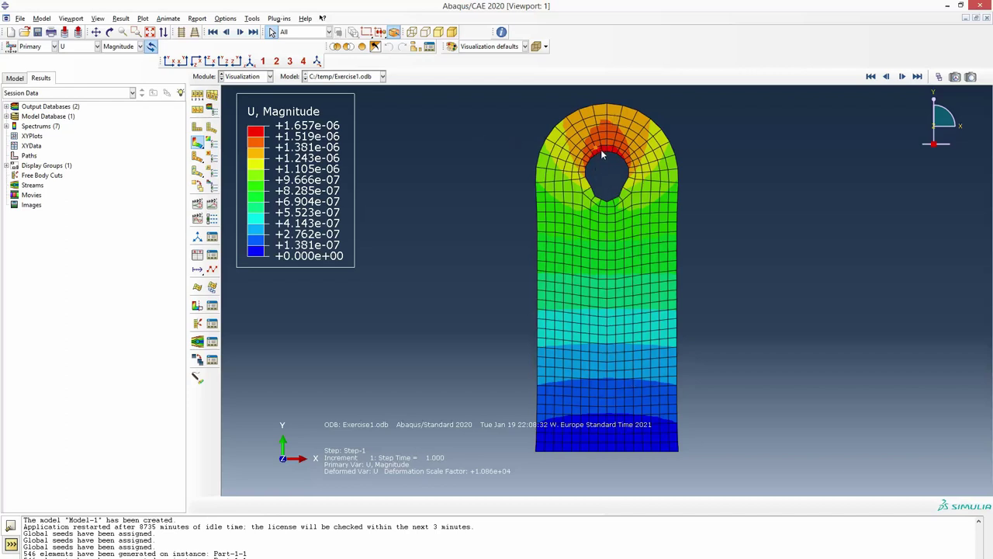
pyautogui.click(91, 47)
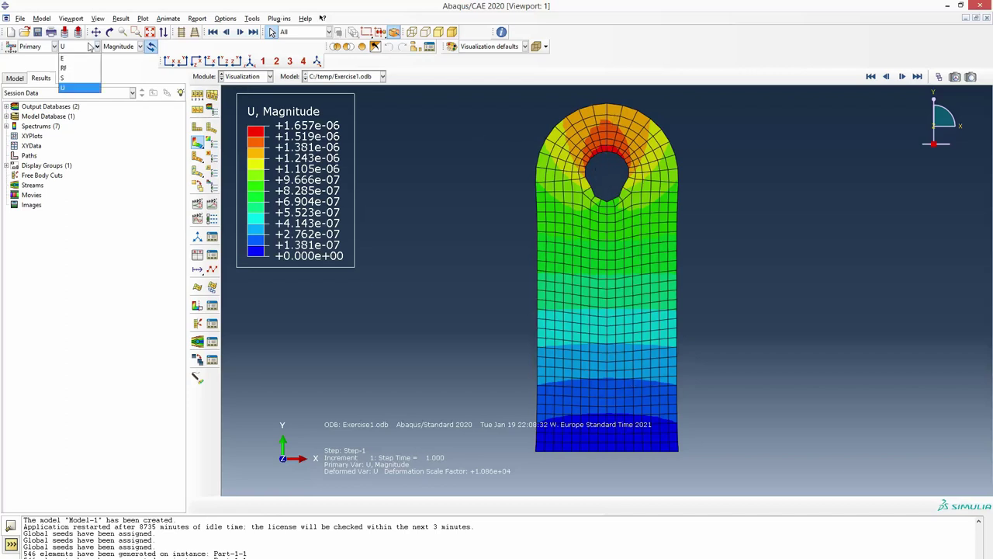
pyautogui.click(76, 78)
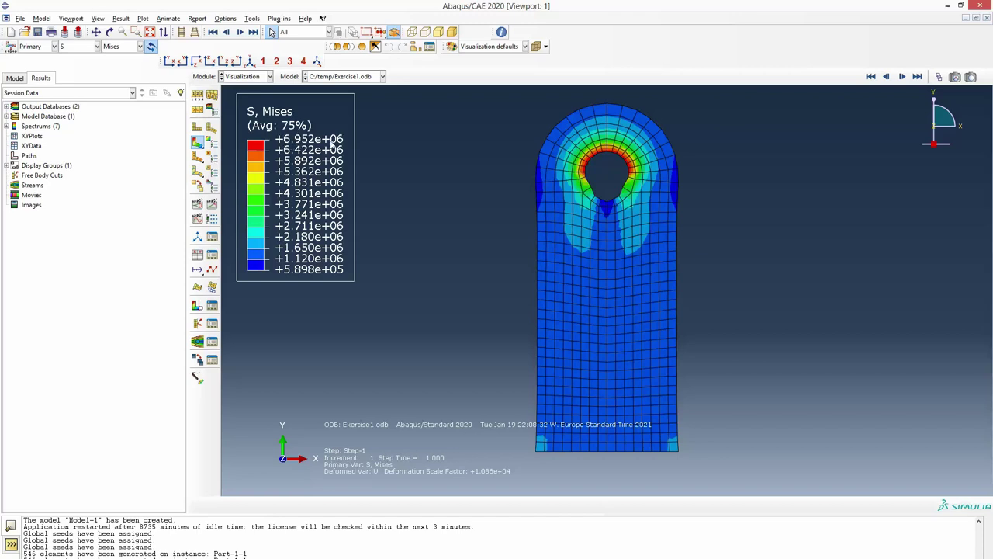
pyautogui.scroll(3, 678, 118)
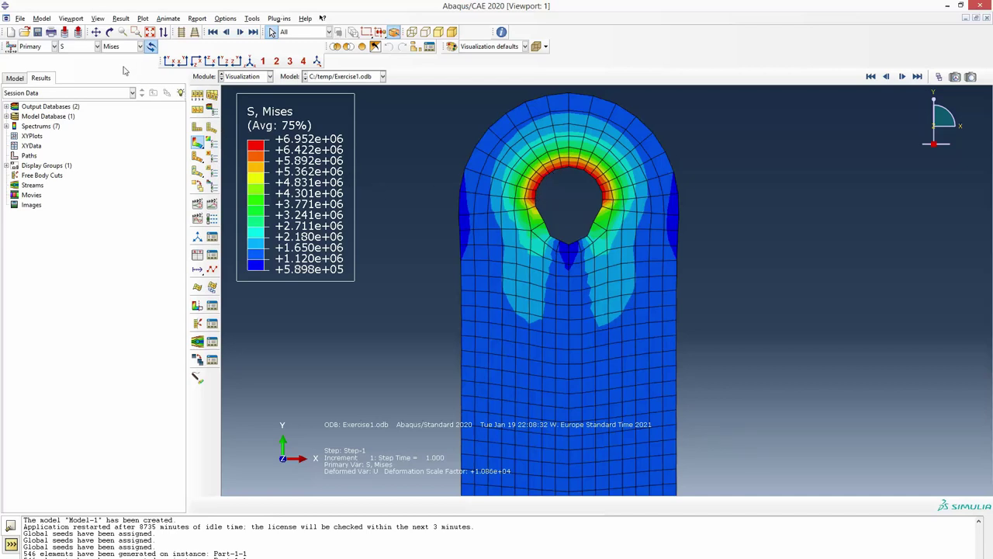
# - In the Mesh module, assign quadratic plane stress quad elements without reduced integration to the whole plate
pyautogui.click(252, 79)
pyautogui.click(247, 148)
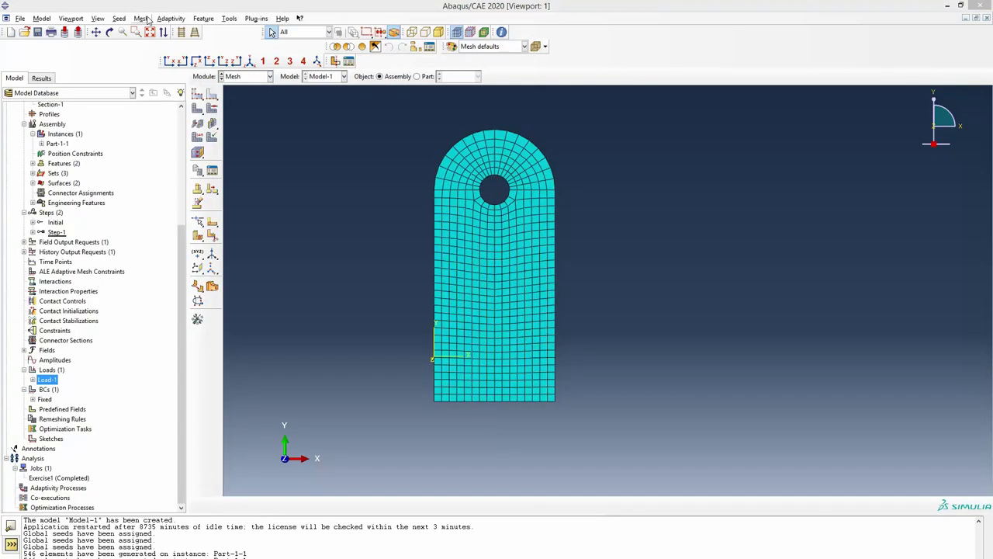
pyautogui.click(146, 19)
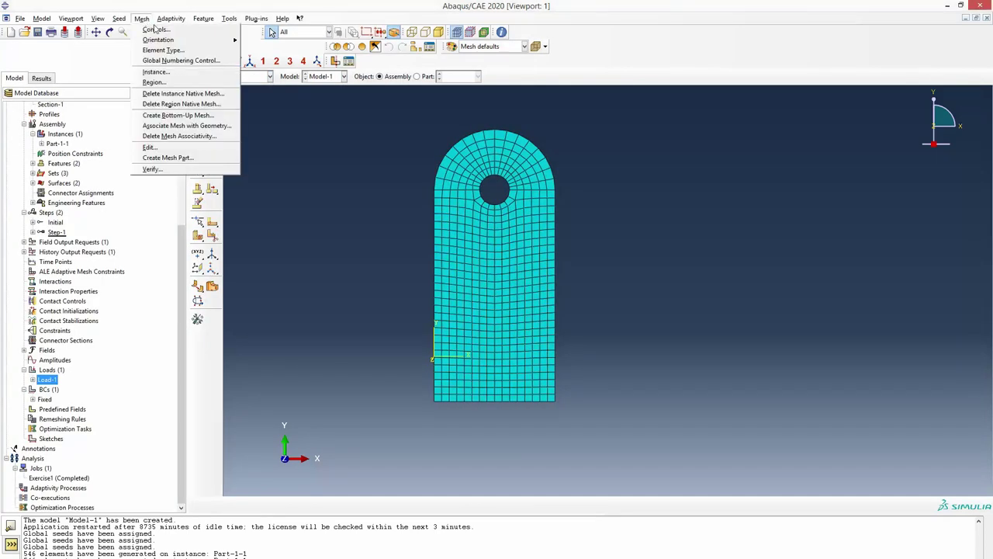
pyautogui.click(176, 50)
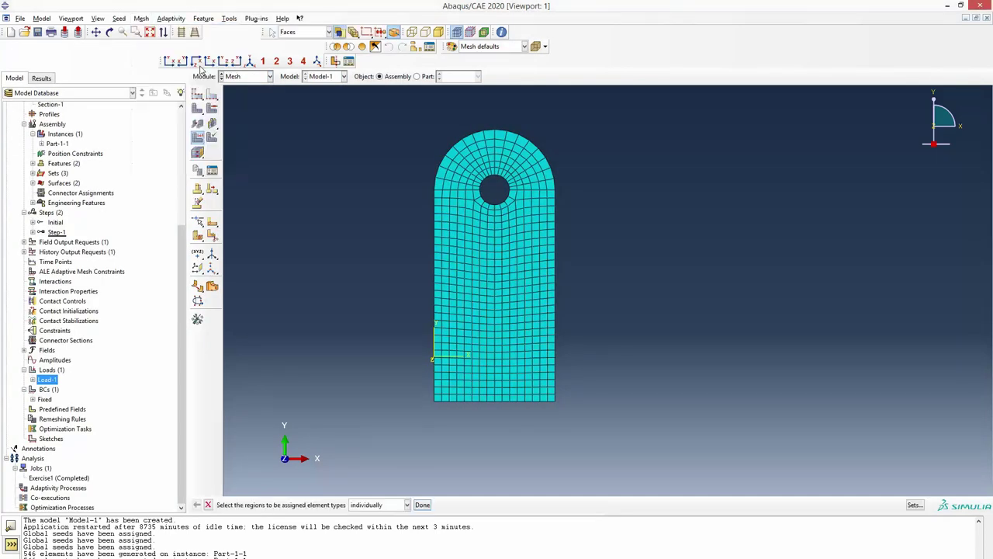
pyautogui.moveTo(388, 405); pyautogui.dragTo(571, 99)
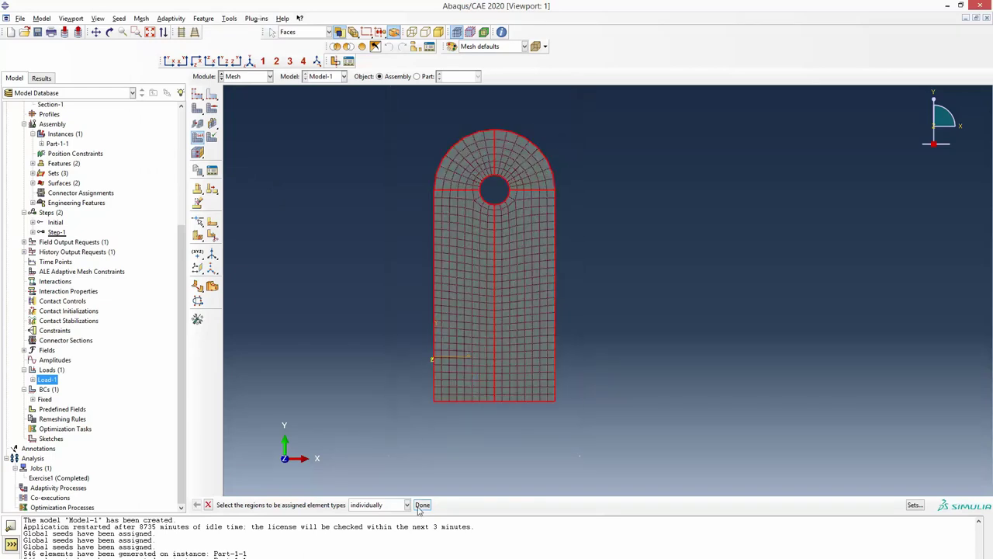
pyautogui.middleClick(386, 338)
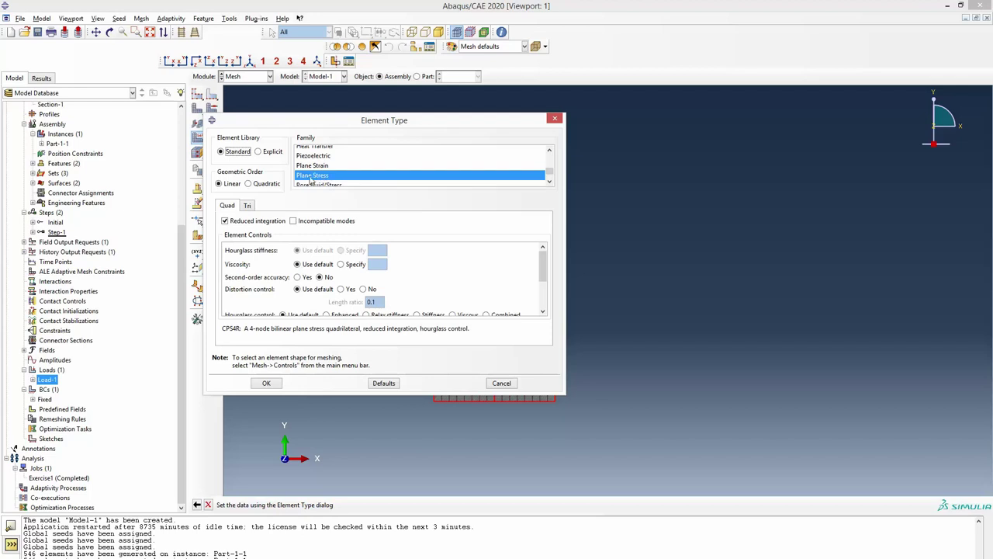
pyautogui.click(247, 184)
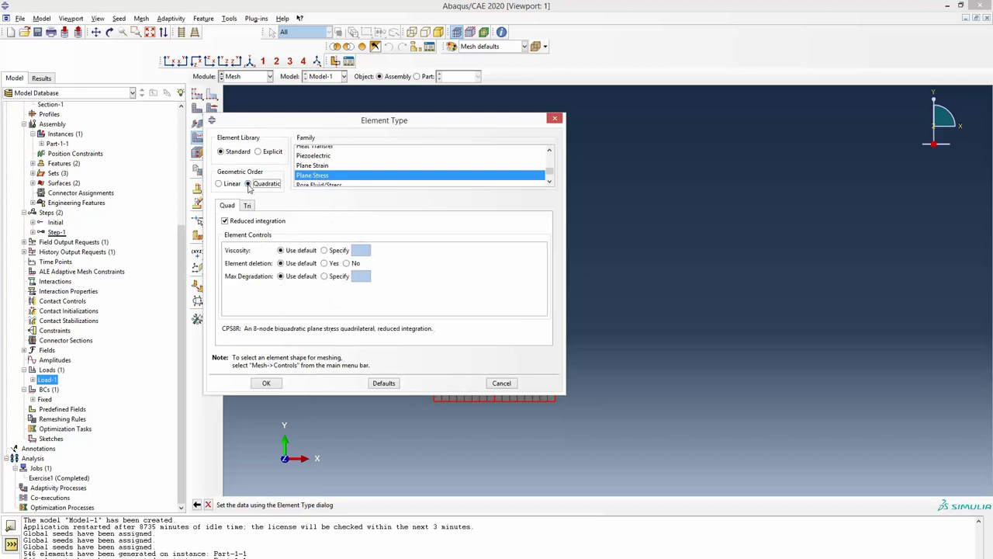
pyautogui.click(224, 221)
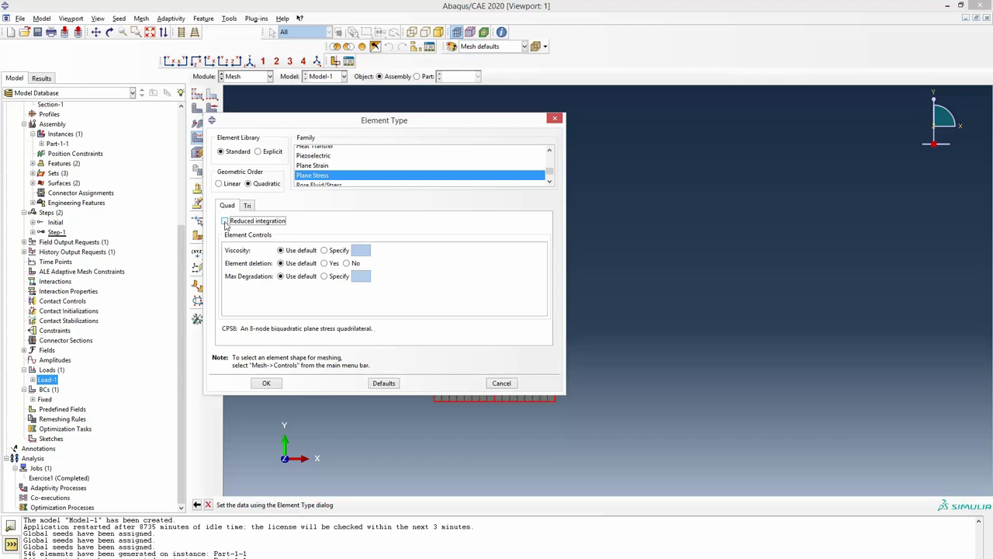
pyautogui.click(273, 384)
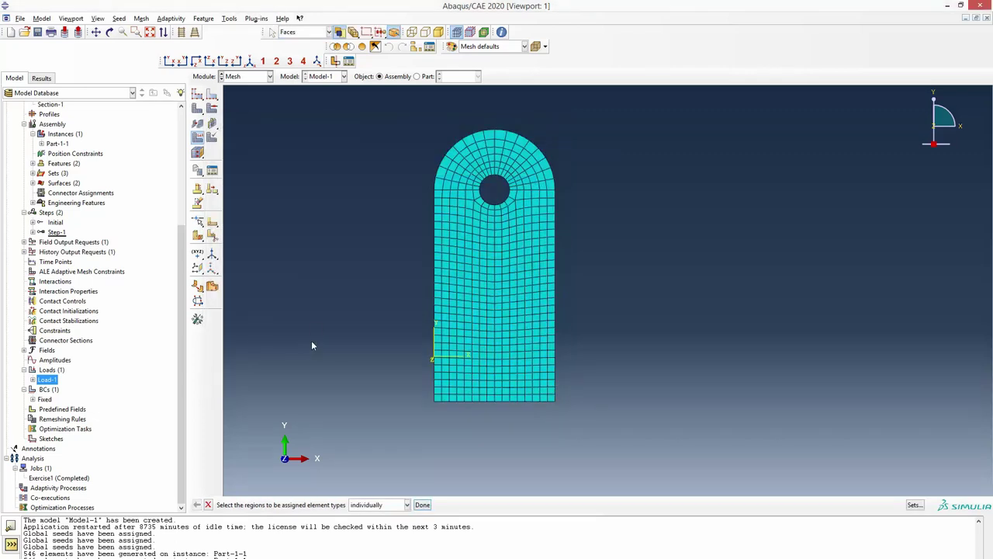
pyautogui.click(422, 504)
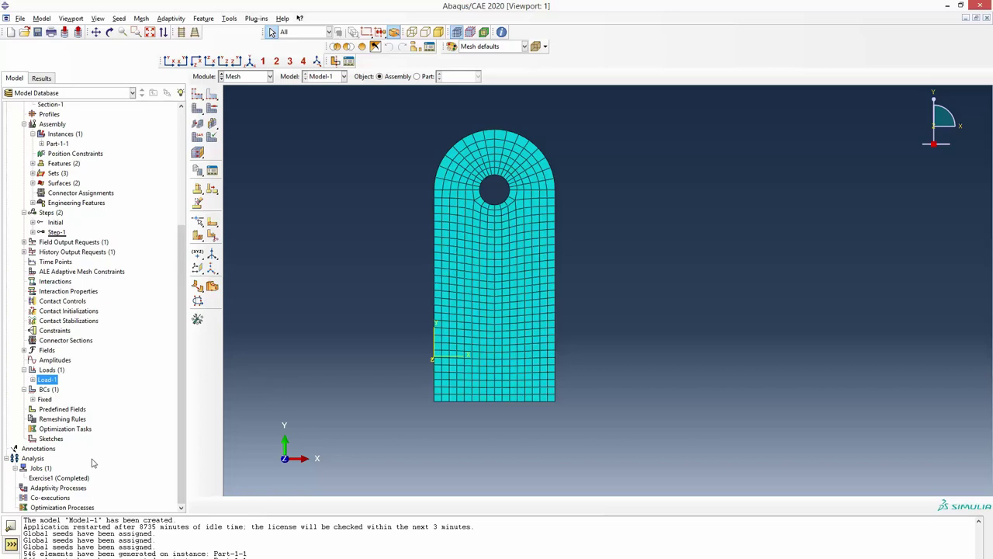
# - Resubmit the Exercise1 job and overwrite its existing job files
pyautogui.click(54, 478)
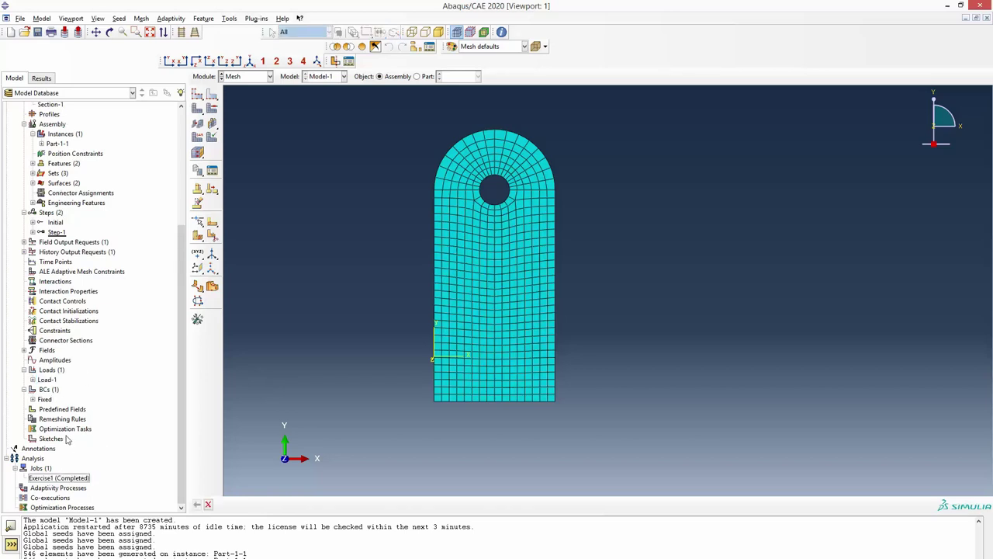
pyautogui.rightClick(58, 482)
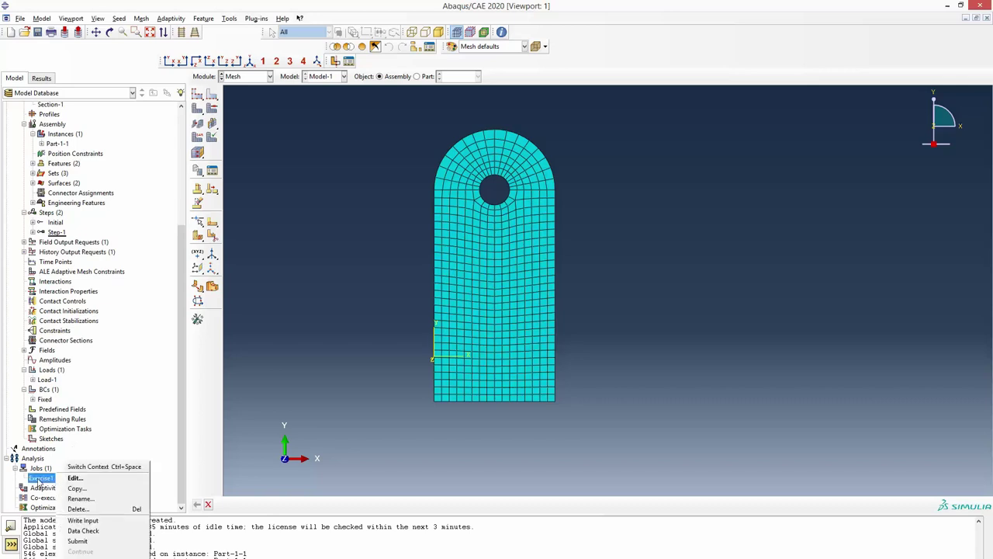
pyautogui.click(91, 541)
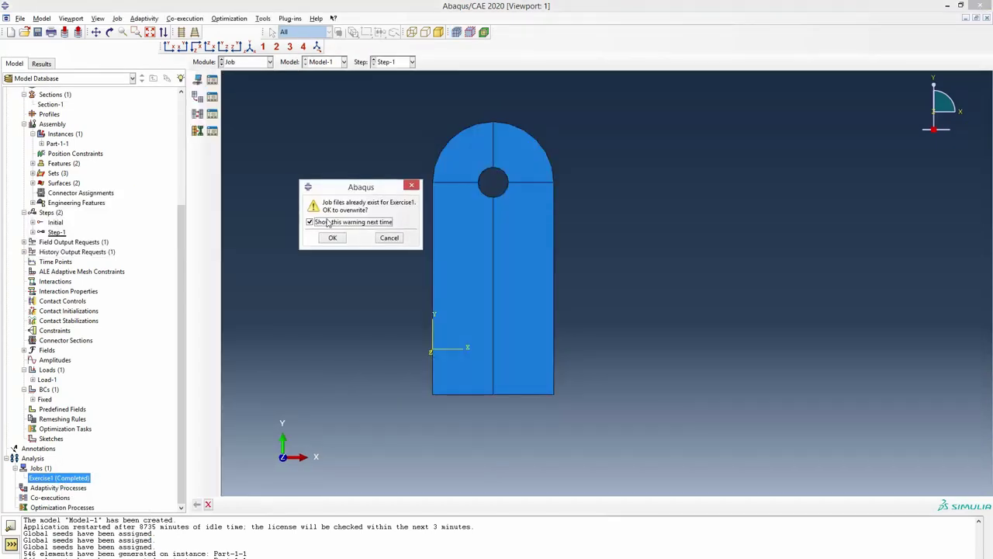
pyautogui.click(333, 241)
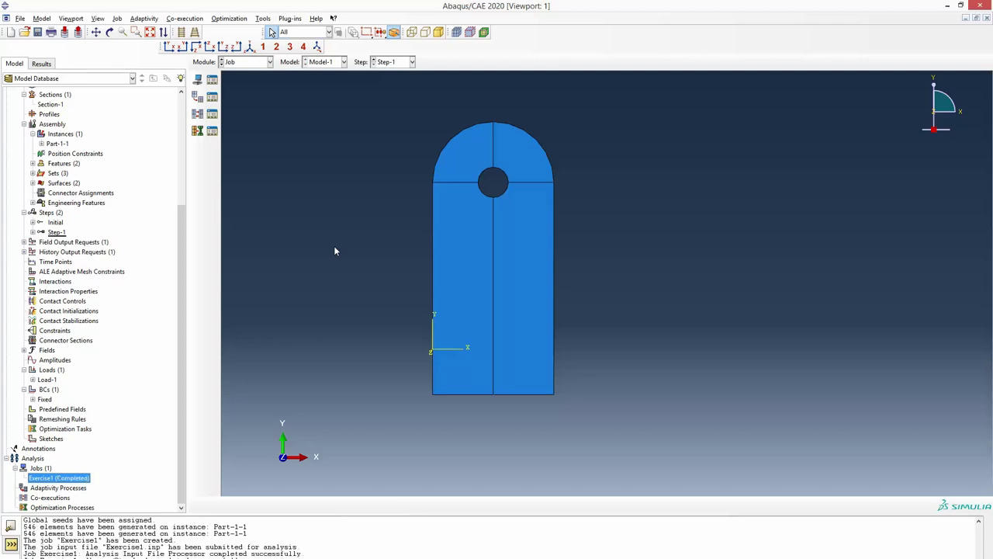
# - Open the rerun Exercise1 results, plot Mises stress contours on the deformed shape, and inspect the stresses around the hole
pyautogui.rightClick(66, 481)
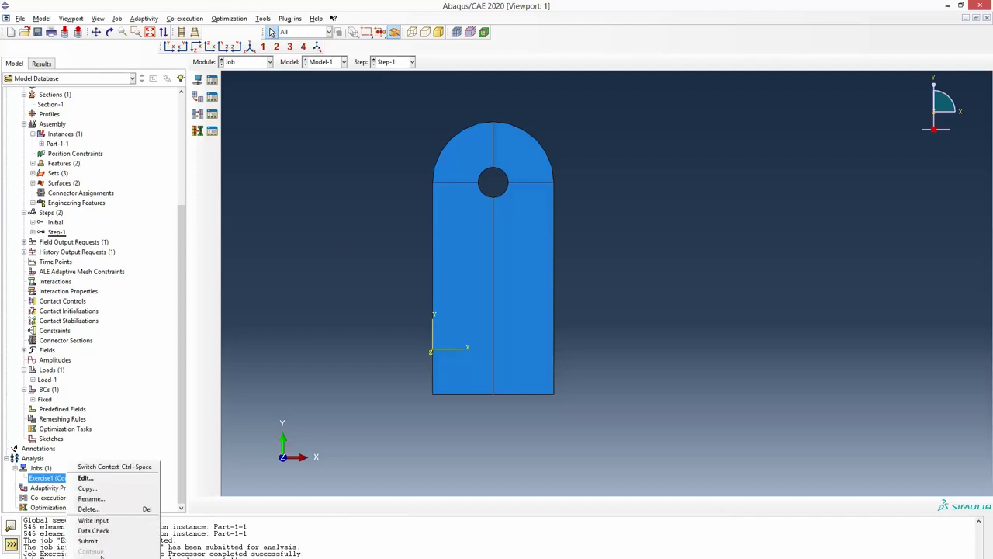
pyautogui.click(164, 524)
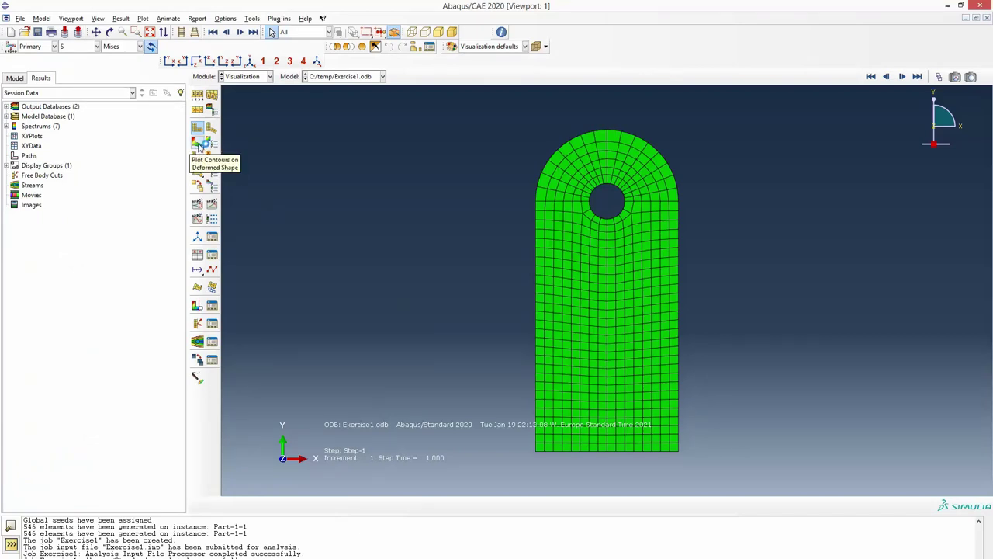
pyautogui.click(200, 144)
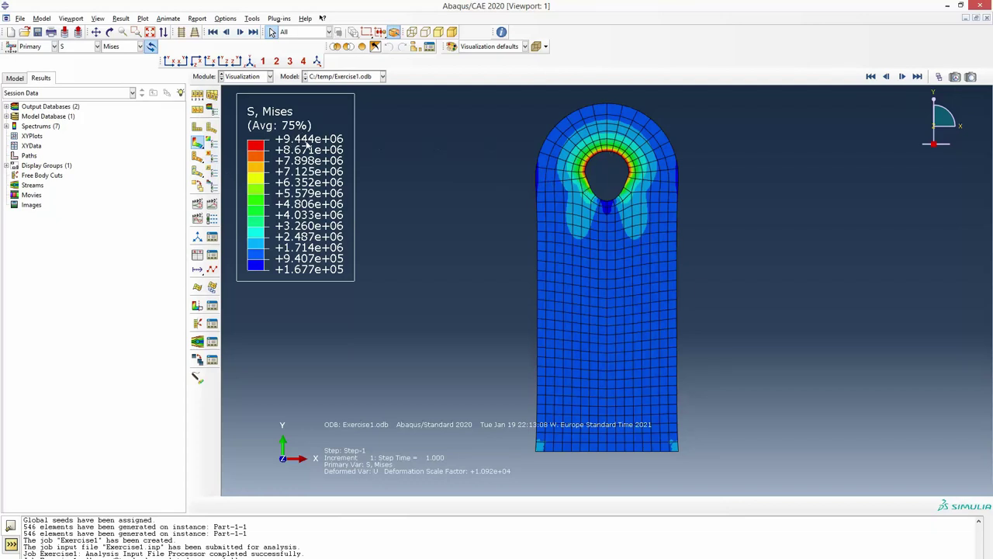
pyautogui.scroll(-3, 658, 152)
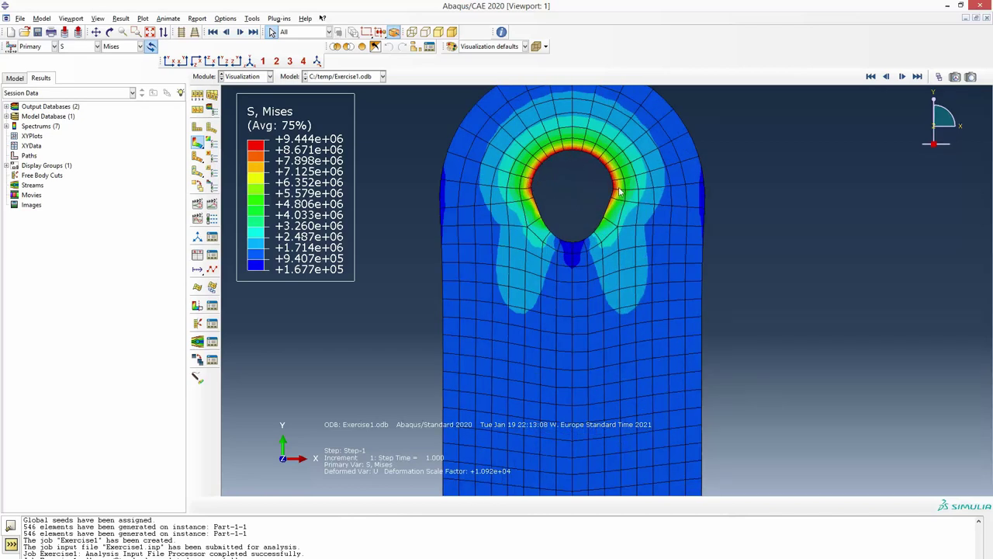
pyautogui.scroll(2, 550, 205)
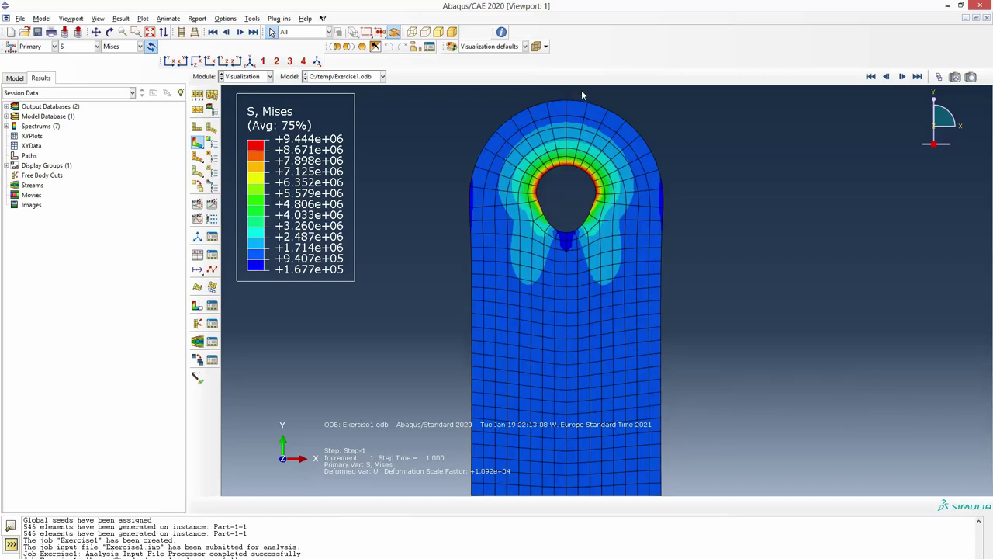
pyautogui.scroll(-1, 581, 92)
pyautogui.scroll(-2, 581, 92)
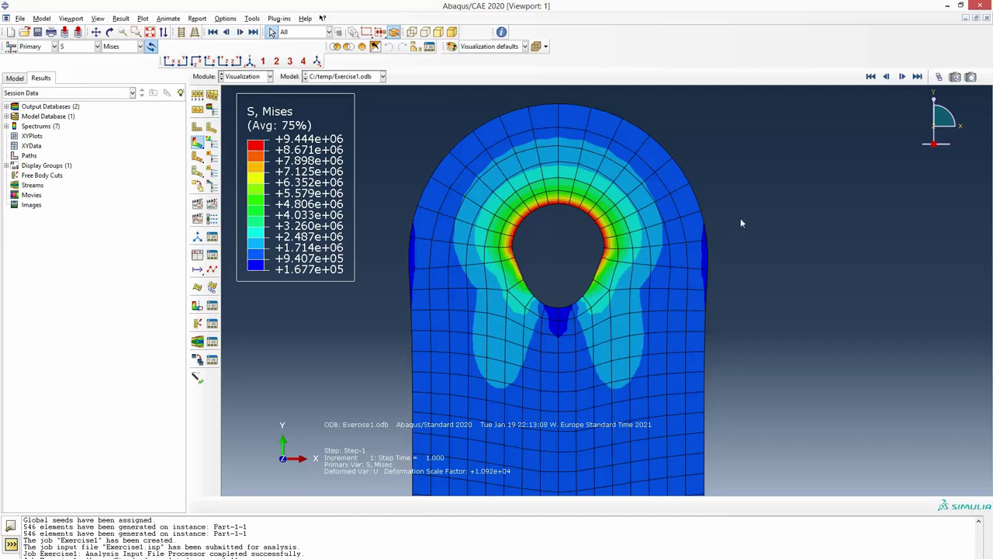
# - Turn on the location marker for the maximum value in the contour plot limits, keeping the limits auto-computed
pyautogui.scroll(-2, 734, 213)
pyautogui.scroll(-3, 406, 204)
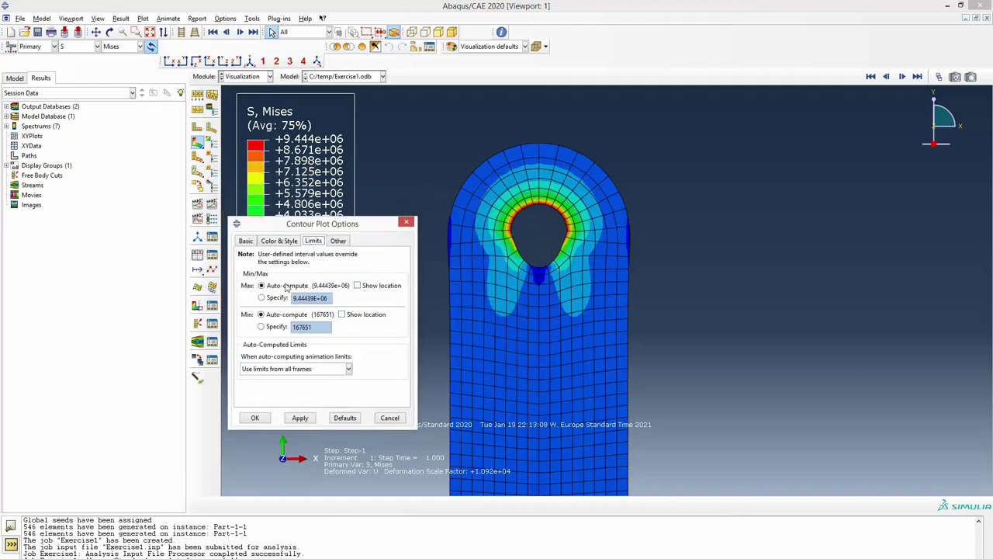
pyautogui.click(357, 287)
pyautogui.click(301, 419)
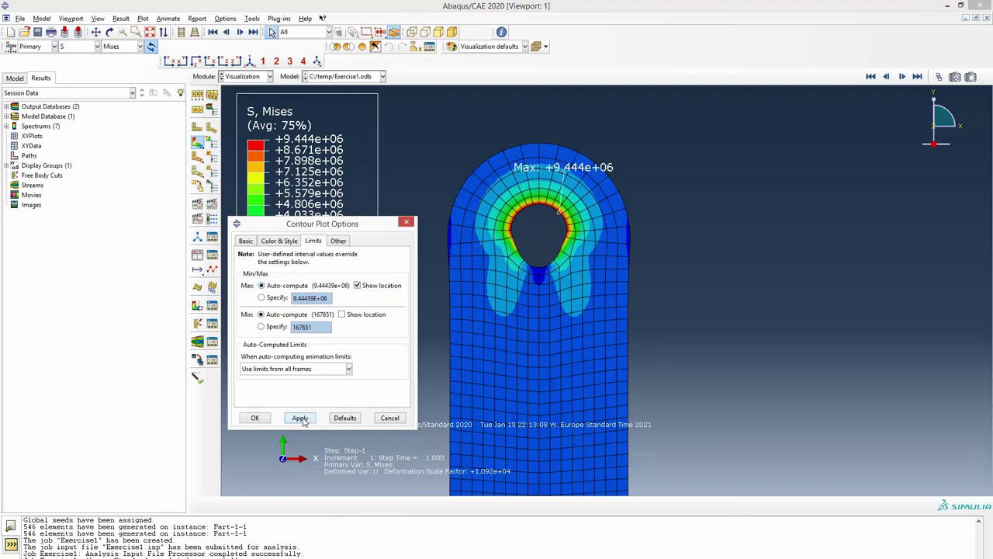
pyautogui.click(253, 419)
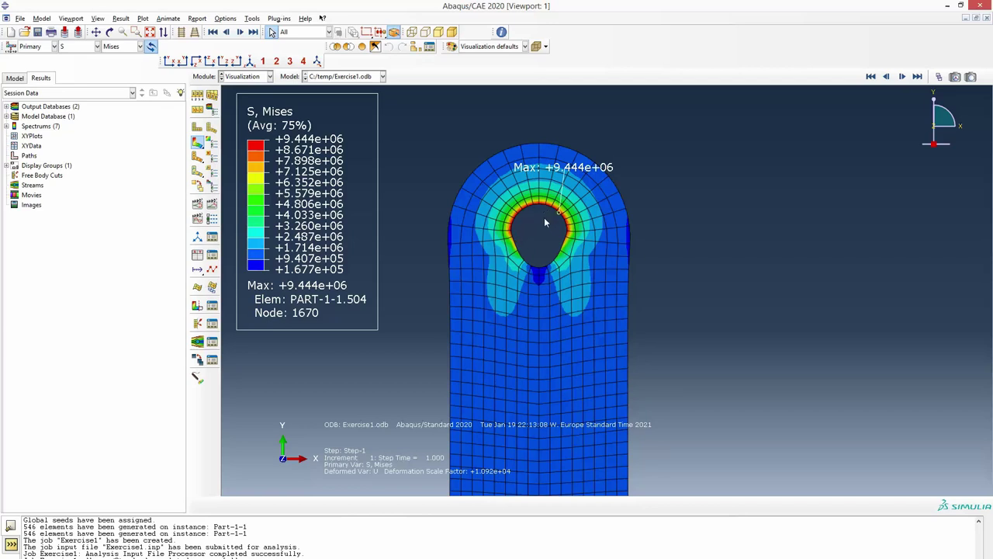
pyautogui.scroll(-3, 628, 134)
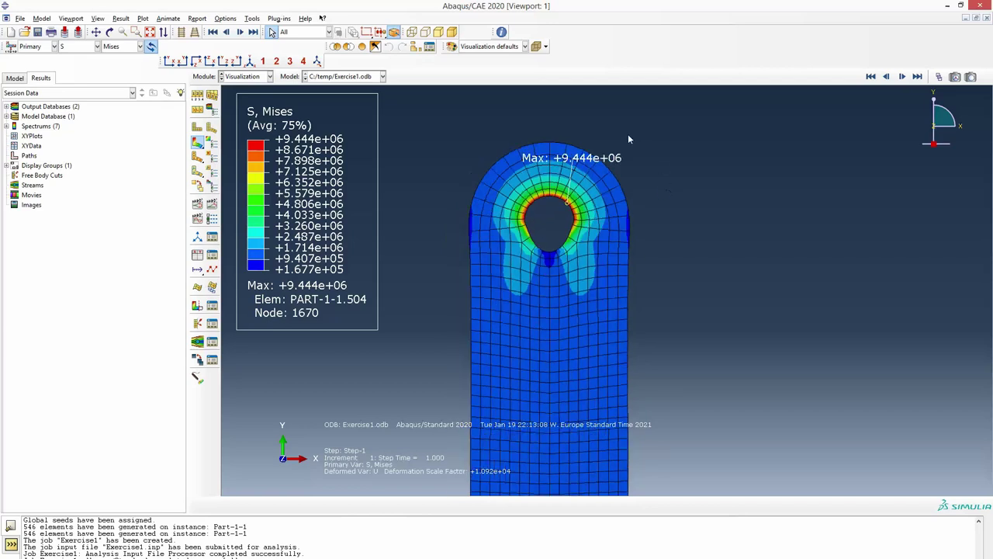